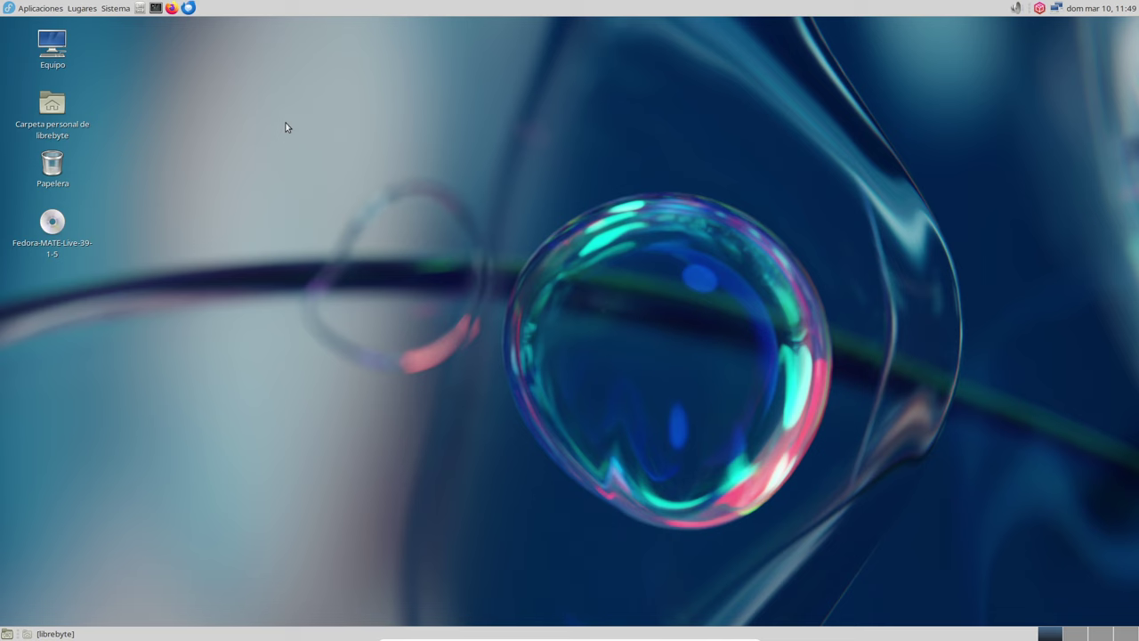
# - Open the home folder in the file manager, and open the dnfdragora software management window
pyautogui.click(139, 10)
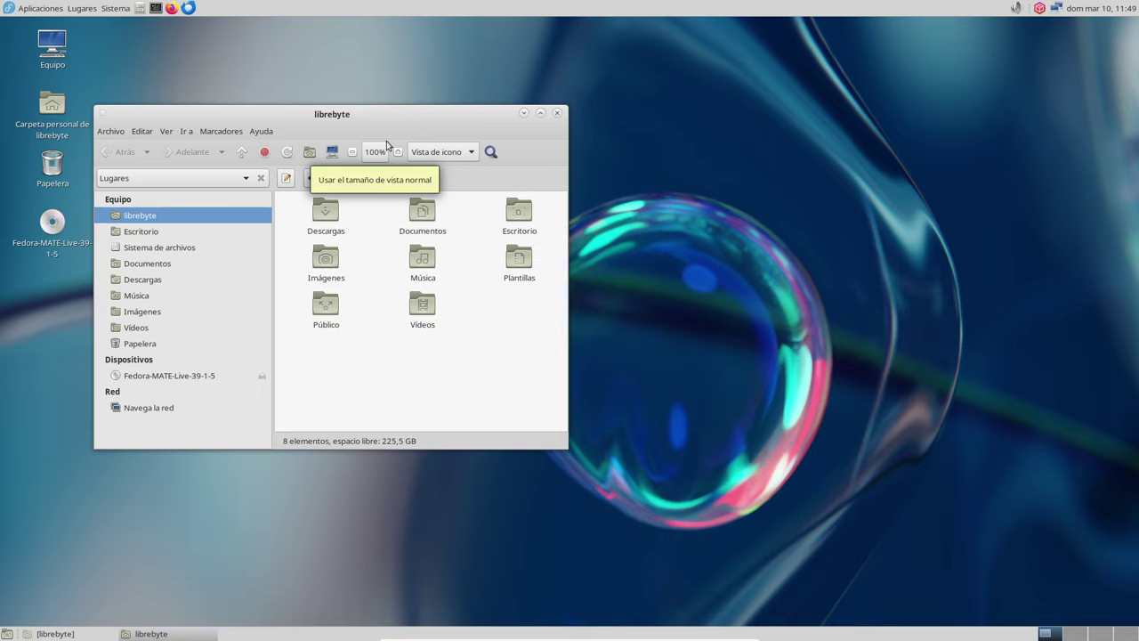
pyautogui.click(1040, 11)
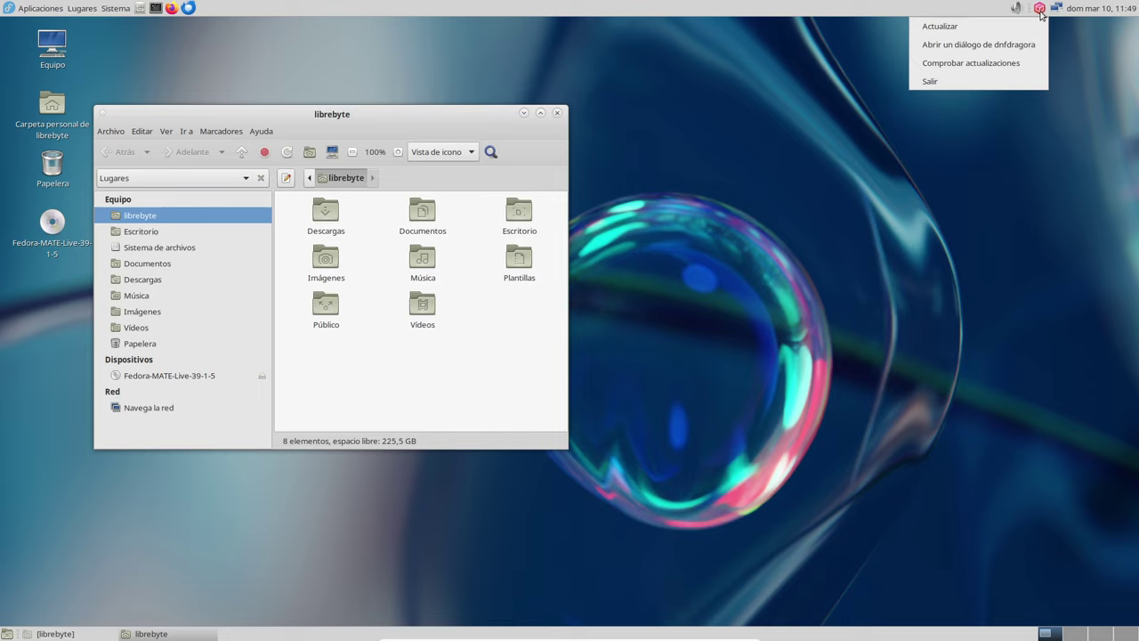
pyautogui.click(1003, 53)
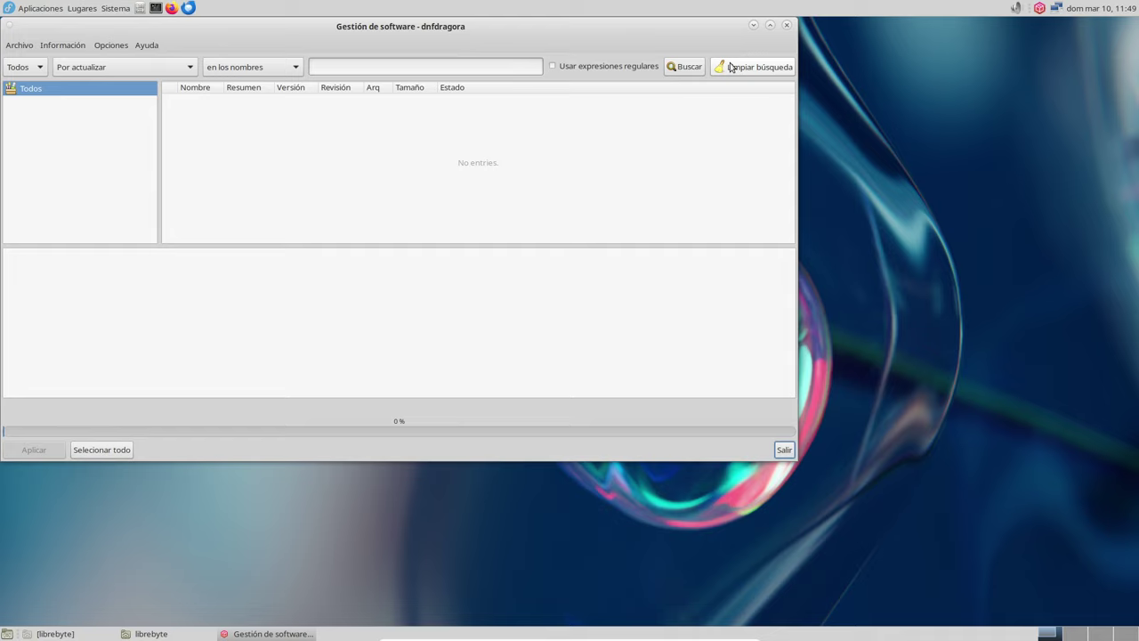
# - Filter the package list to show only packages that are "No instalado"
pyautogui.click(391, 66)
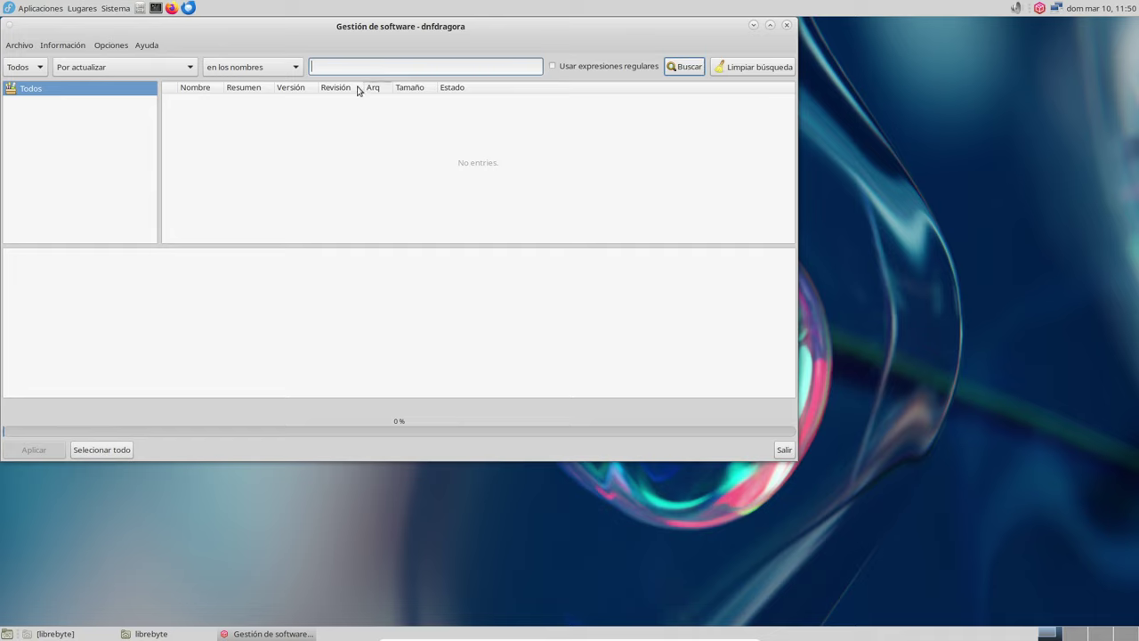
pyautogui.click(112, 46)
pyautogui.click(363, 69)
pyautogui.click(140, 71)
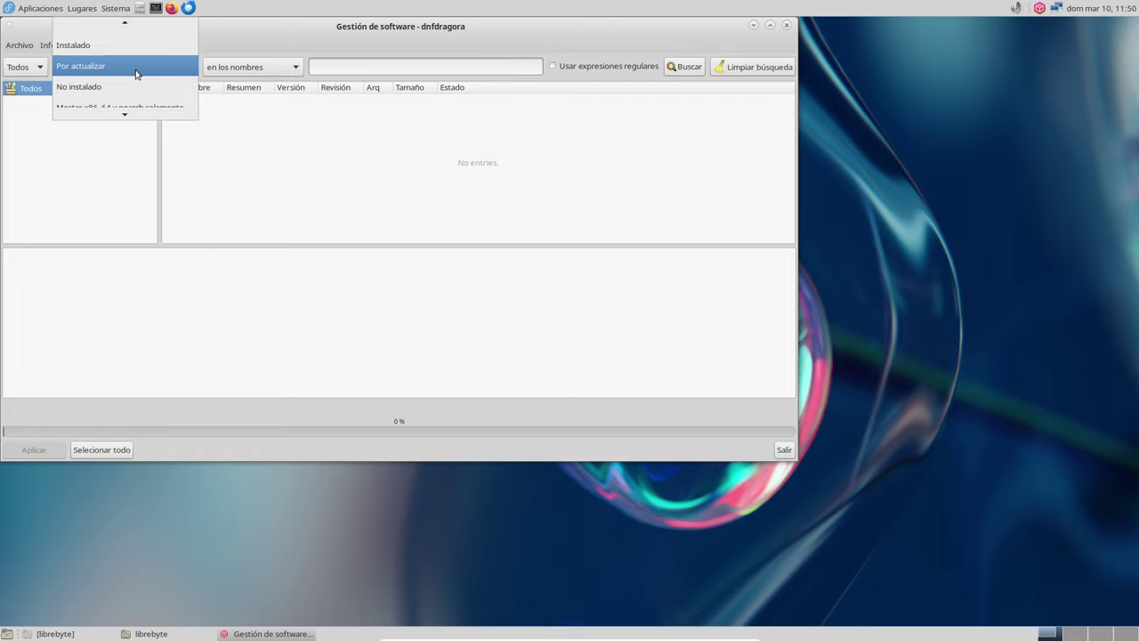
pyautogui.scroll(1, 113, 53)
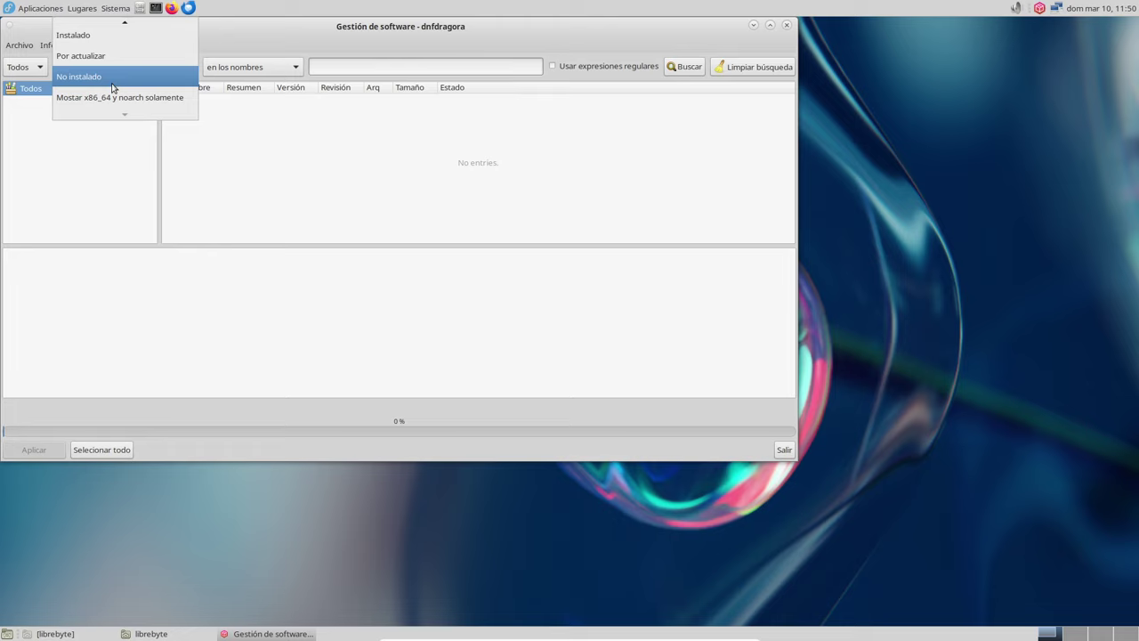
pyautogui.click(111, 54)
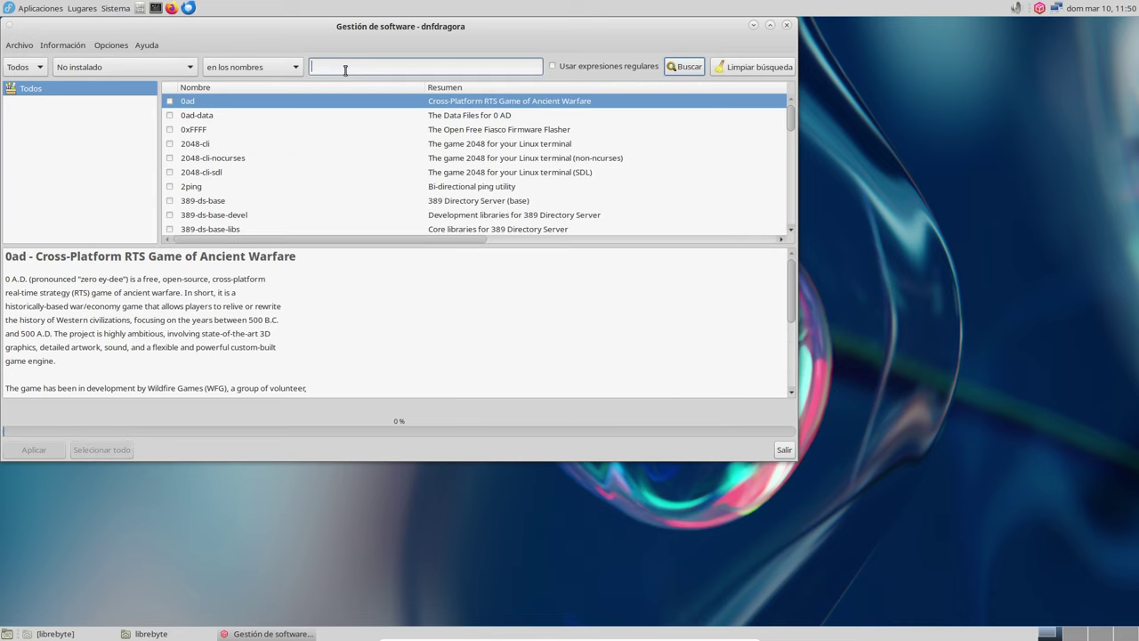
# - Search package names for "sweet" and mark sweet-gtk-theme version 4.0^20240121 for installation
pyautogui.write('sweet')
pyautogui.press('Return')
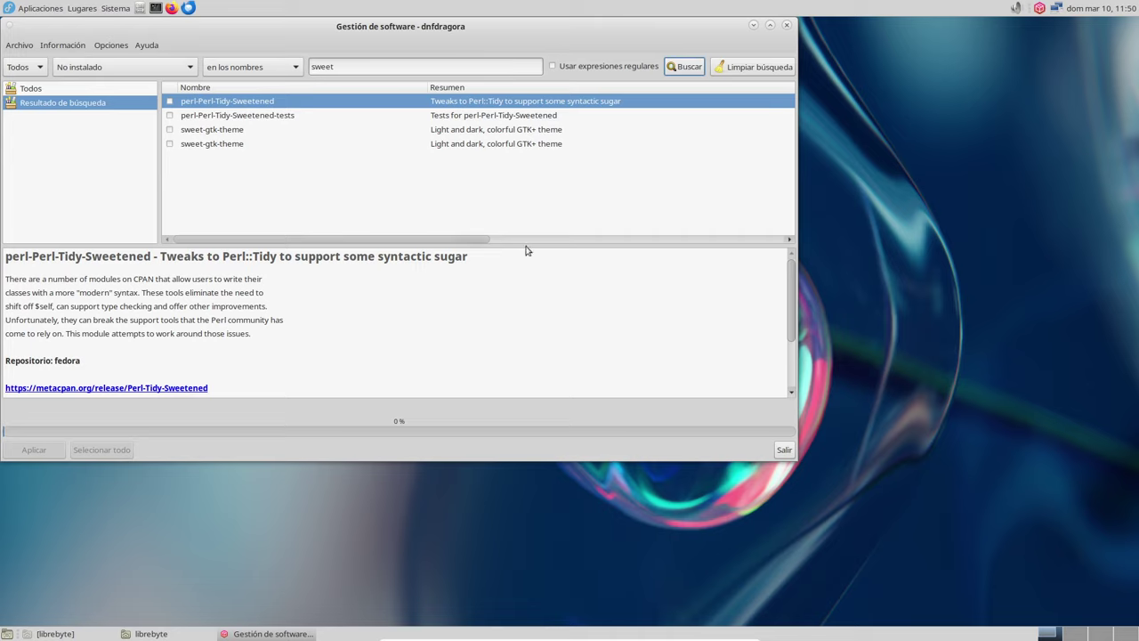
pyautogui.moveTo(487, 245); pyautogui.dragTo(789, 254)
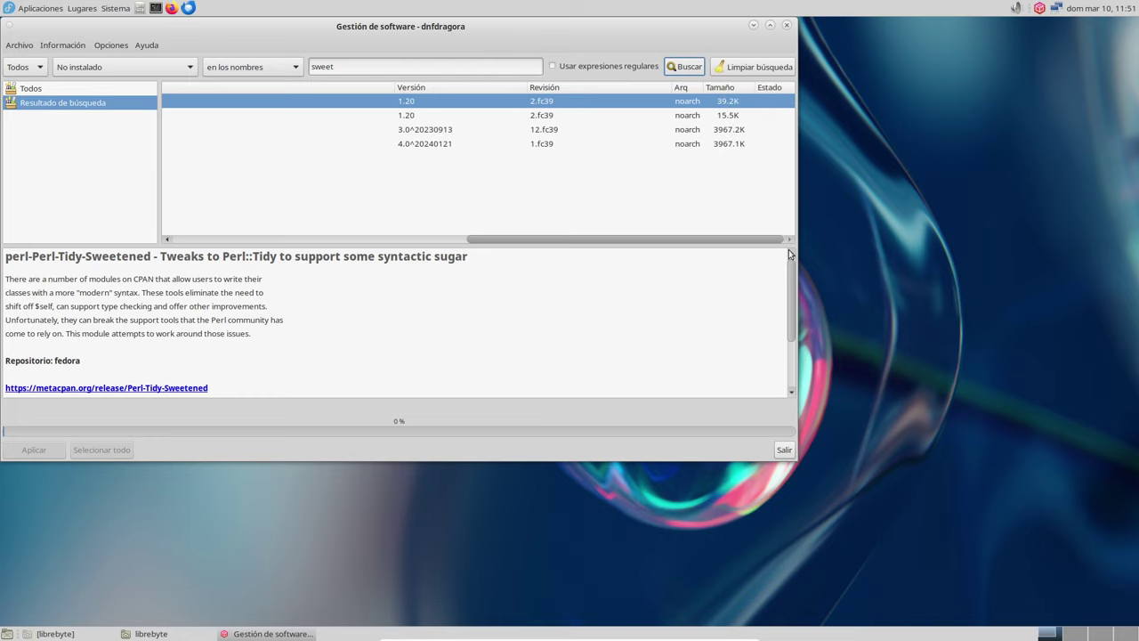
pyautogui.click(473, 145)
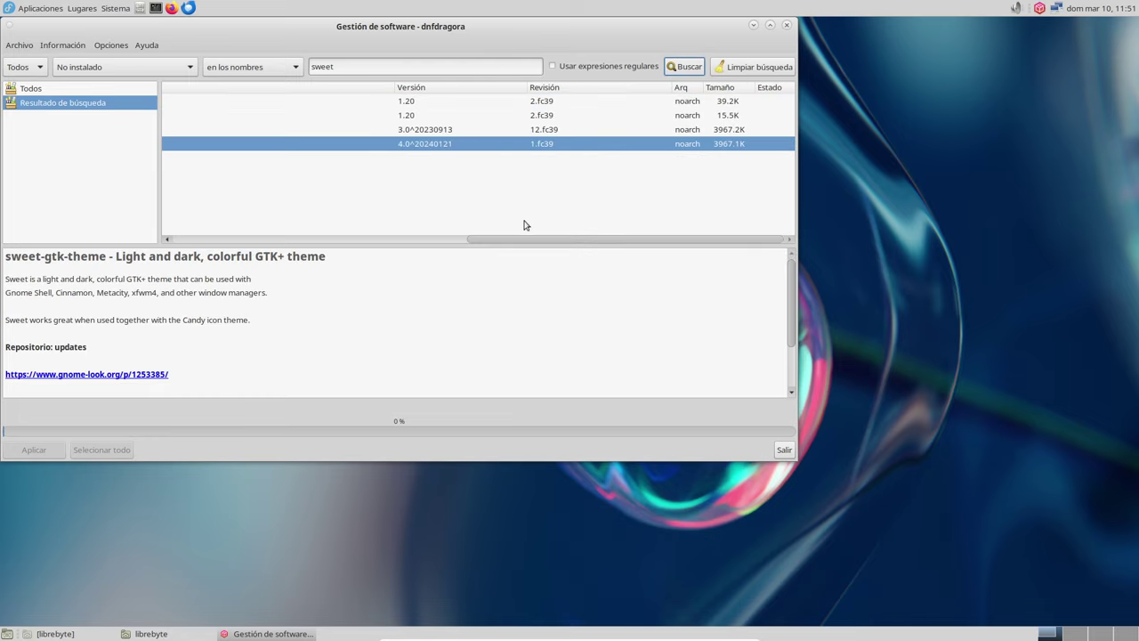
pyautogui.moveTo(521, 242); pyautogui.dragTo(204, 236)
pyautogui.click(170, 143)
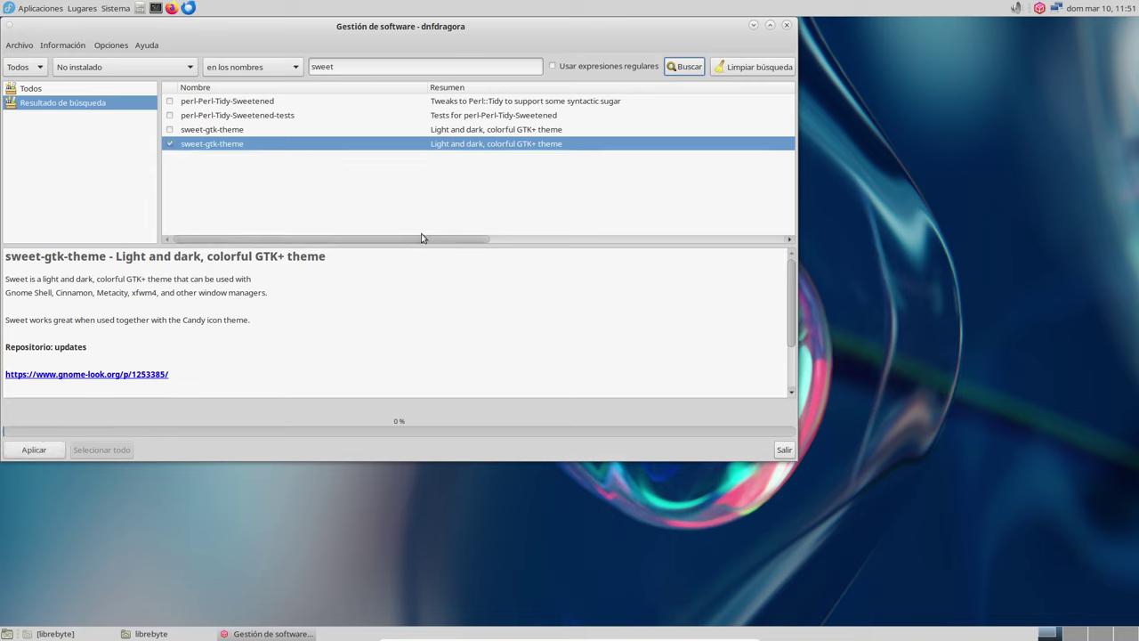
# - Search package names for "candy" and mark candy-icon-theme version 0^20240215.788b6a5 for installation
pyautogui.doubleClick(322, 67)
pyautogui.write('cand')
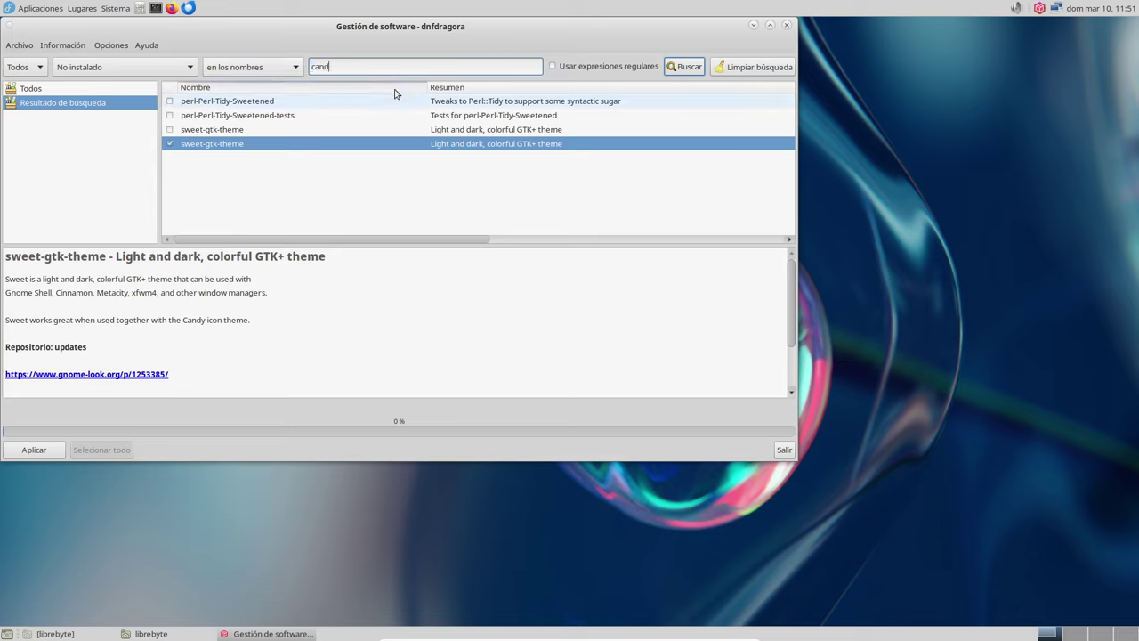
pyautogui.write('y')
pyautogui.press('Return')
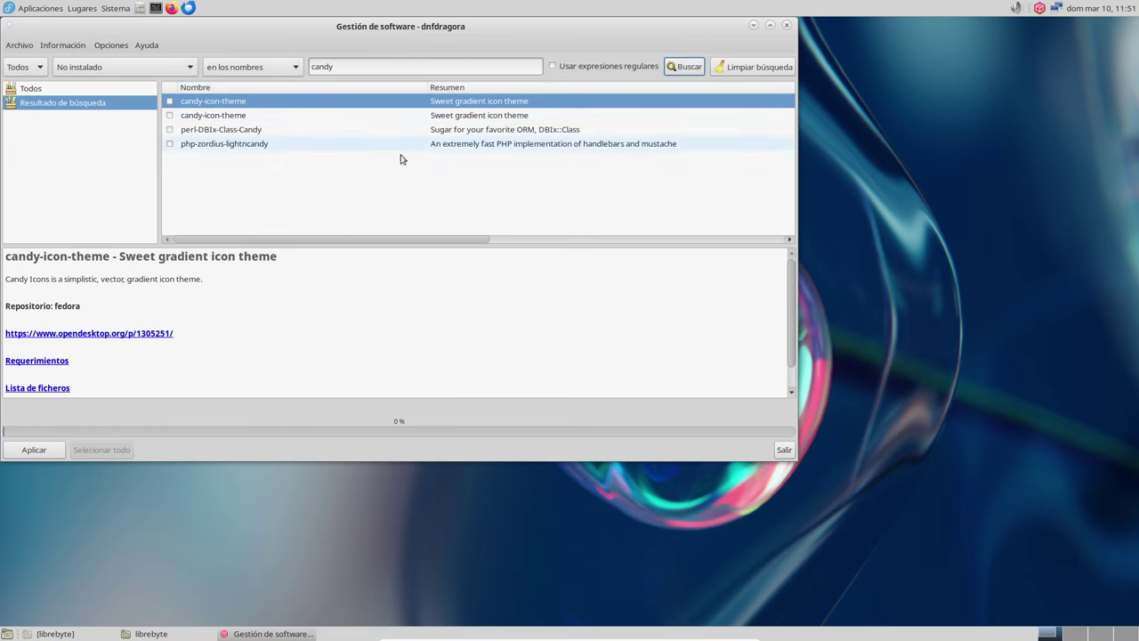
pyautogui.moveTo(454, 239); pyautogui.dragTo(695, 254)
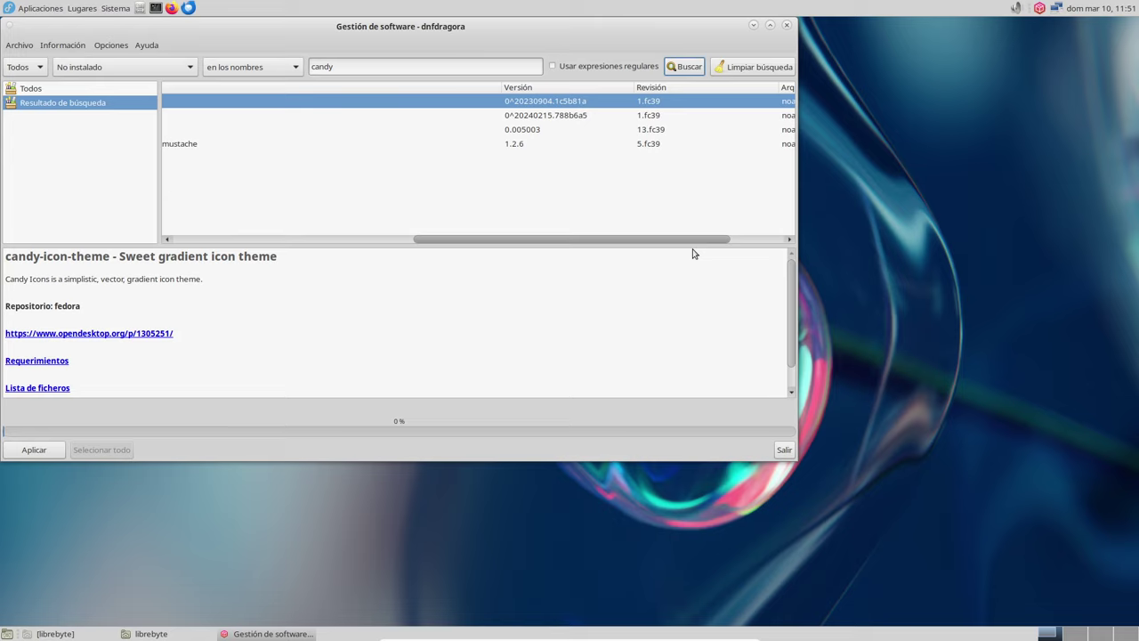
pyautogui.click(537, 115)
pyautogui.moveTo(584, 240); pyautogui.dragTo(297, 247)
pyautogui.click(169, 116)
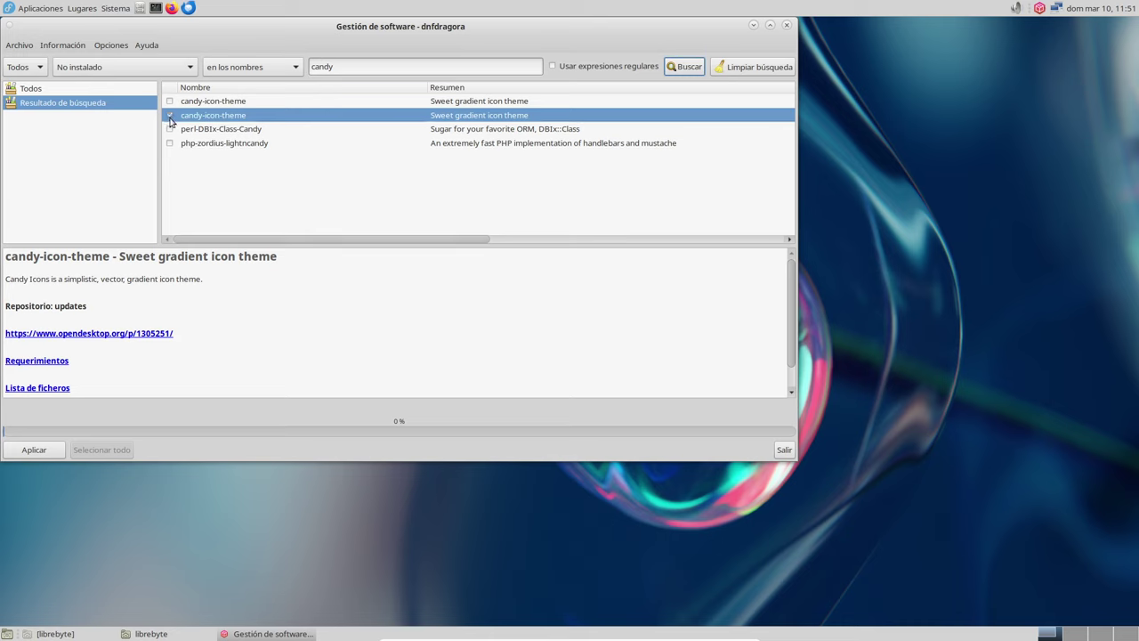
# - Install the marked packages with their dependencies, authenticating with the account password, and close the software manager
pyautogui.click(35, 449)
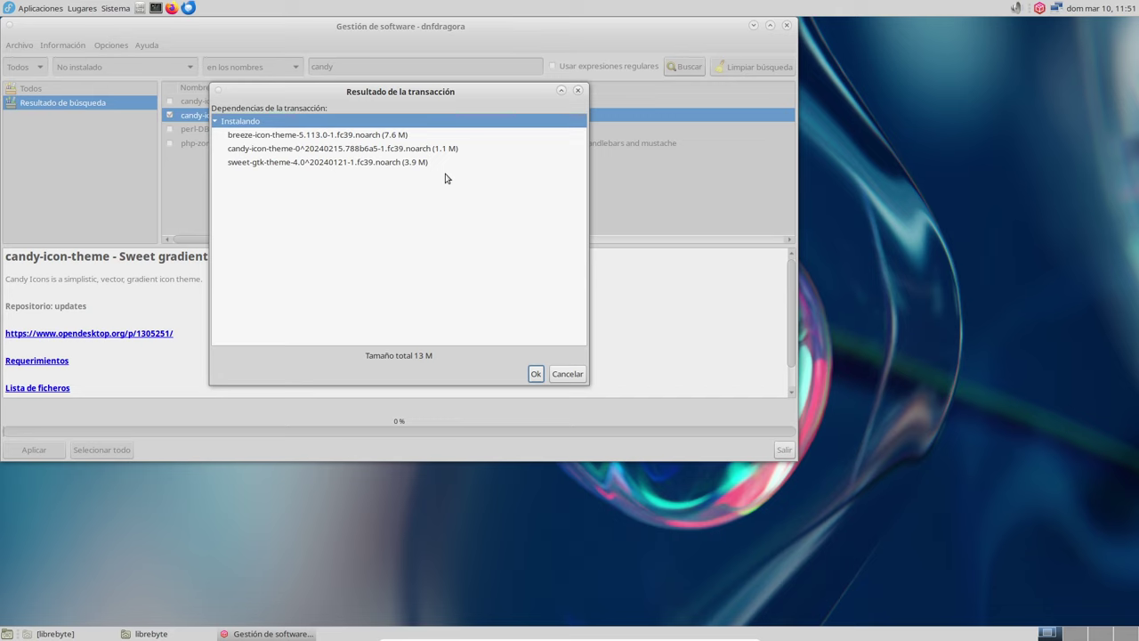
pyautogui.click(537, 374)
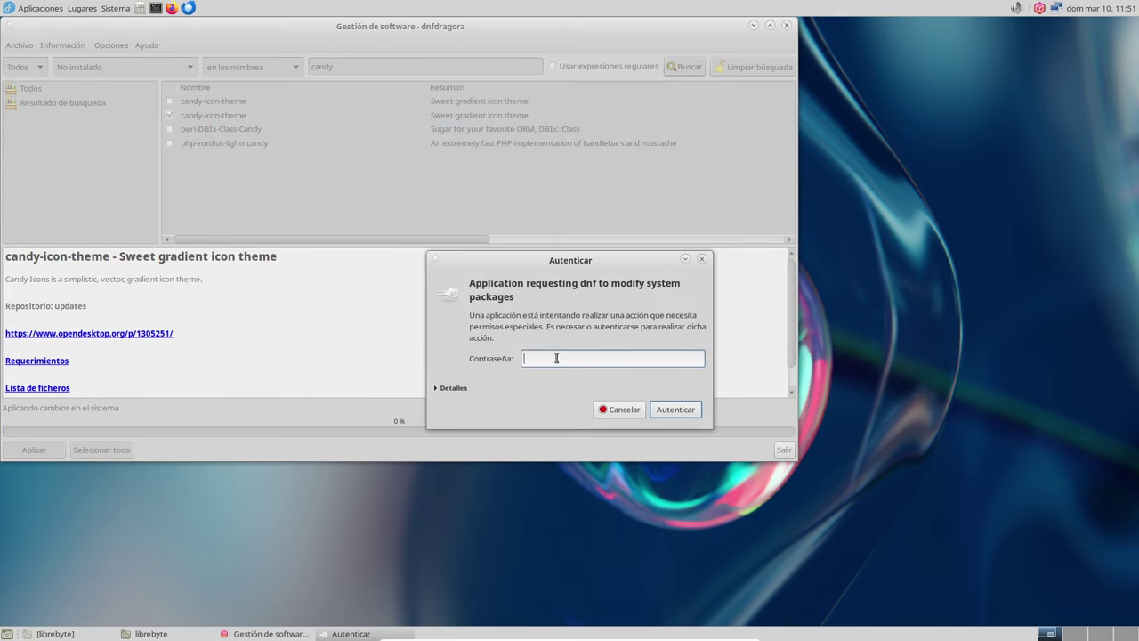
pyautogui.write('****')
pyautogui.click(682, 411)
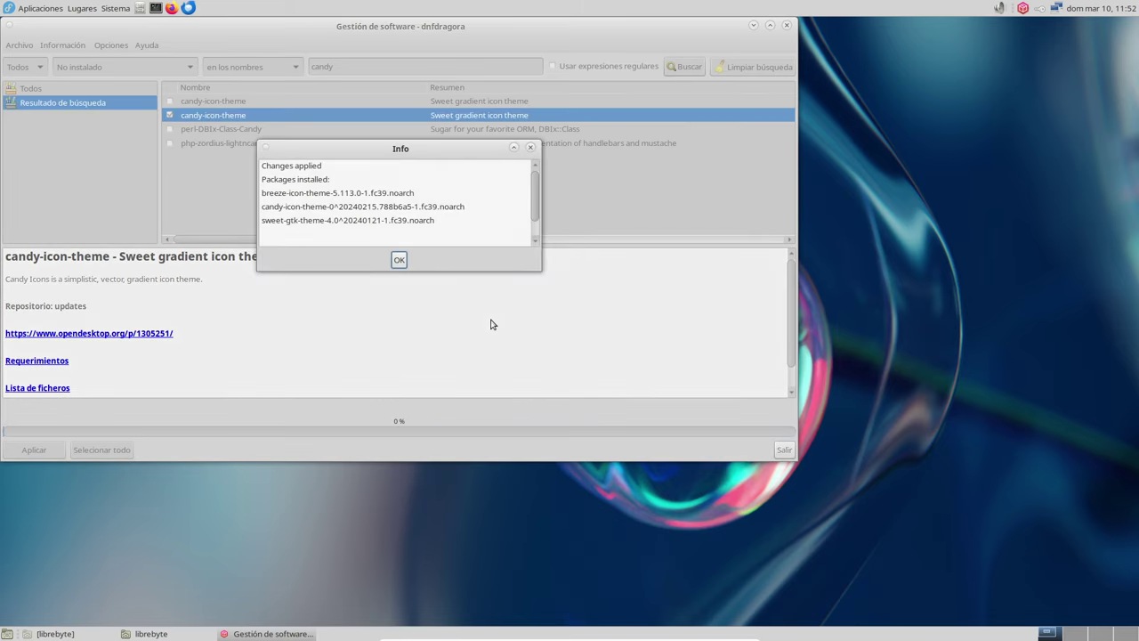
pyautogui.click(399, 259)
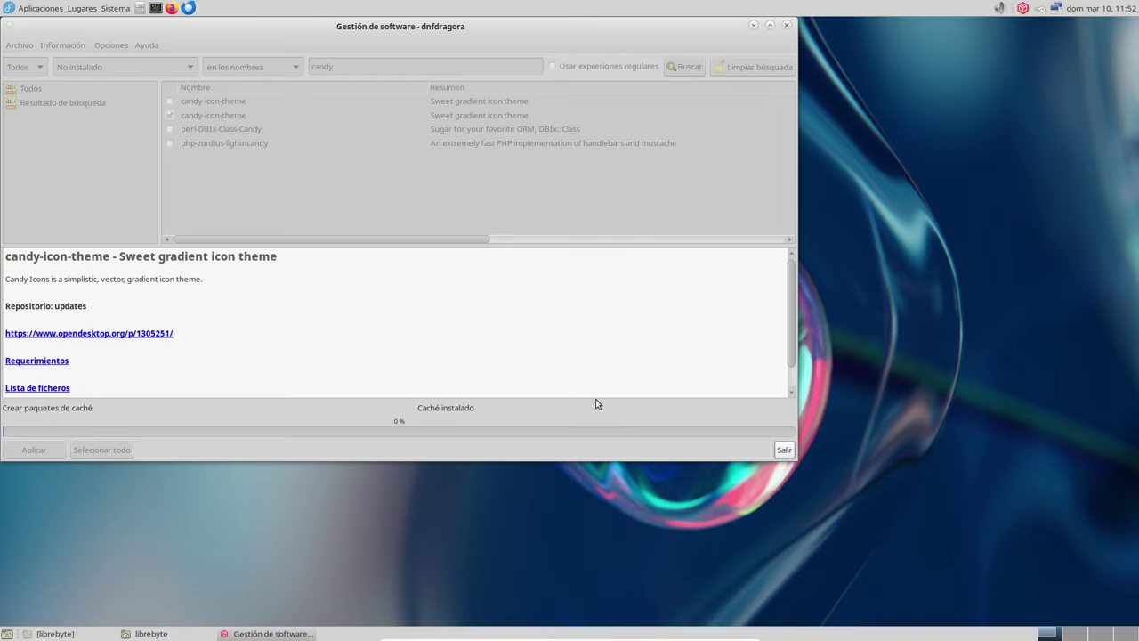
pyautogui.click(784, 450)
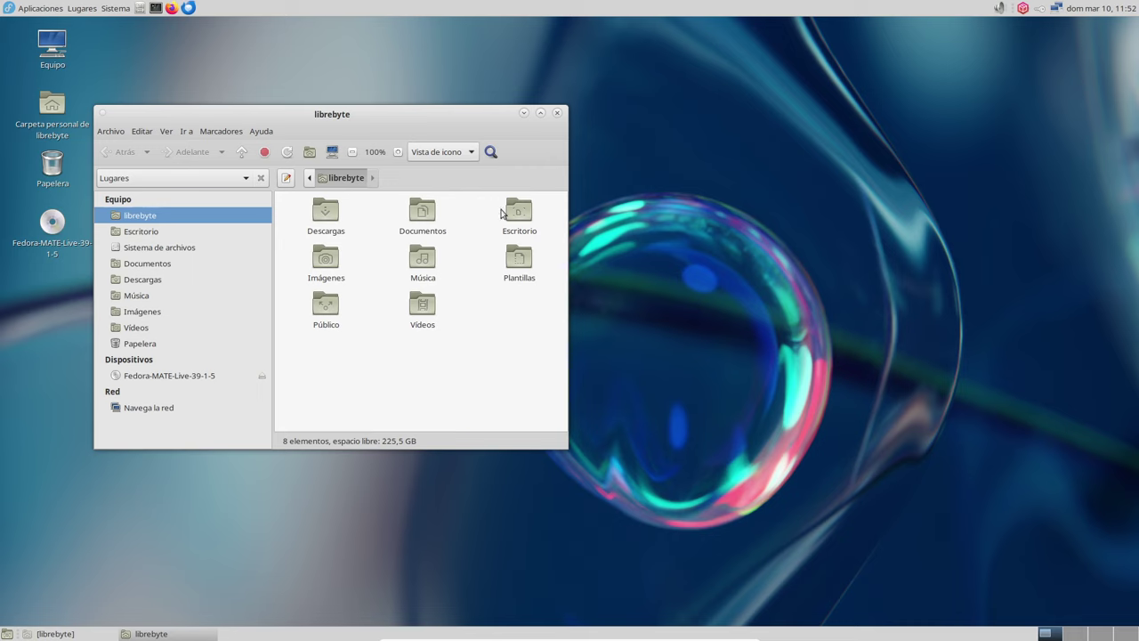
pyautogui.click(114, 8)
pyautogui.moveTo(130, 29)
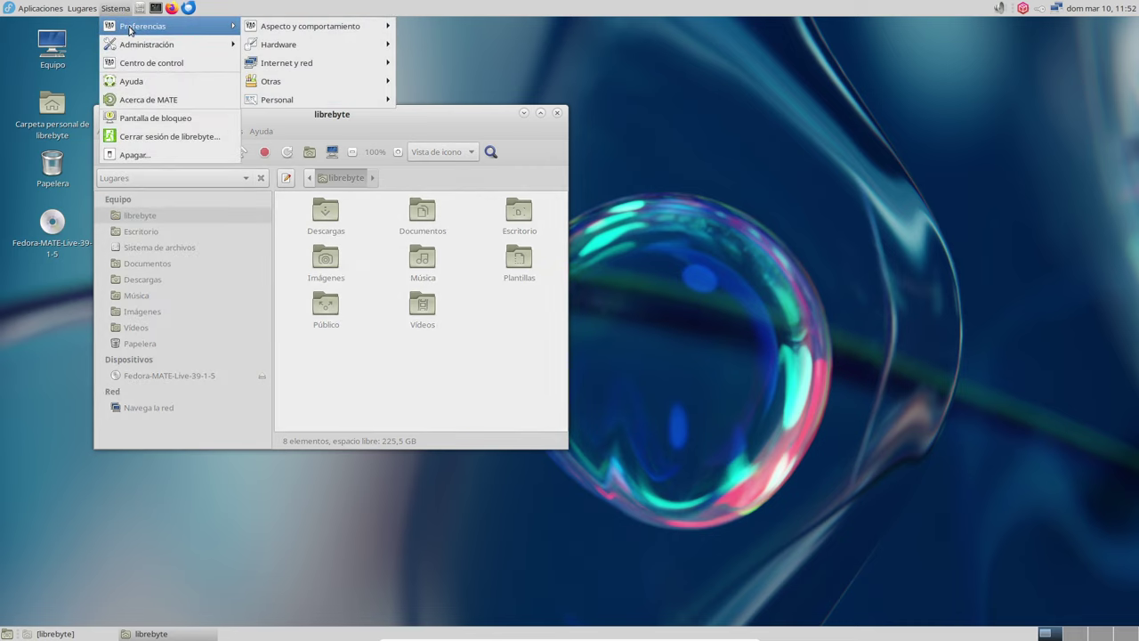
pyautogui.moveTo(267, 31)
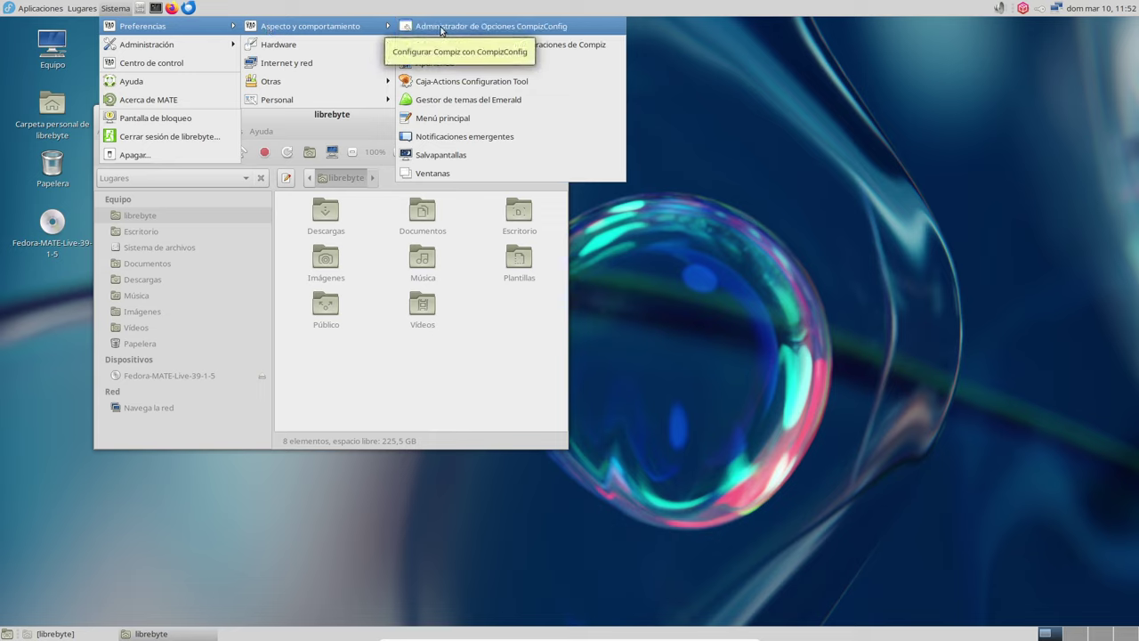
pyautogui.click(638, 399)
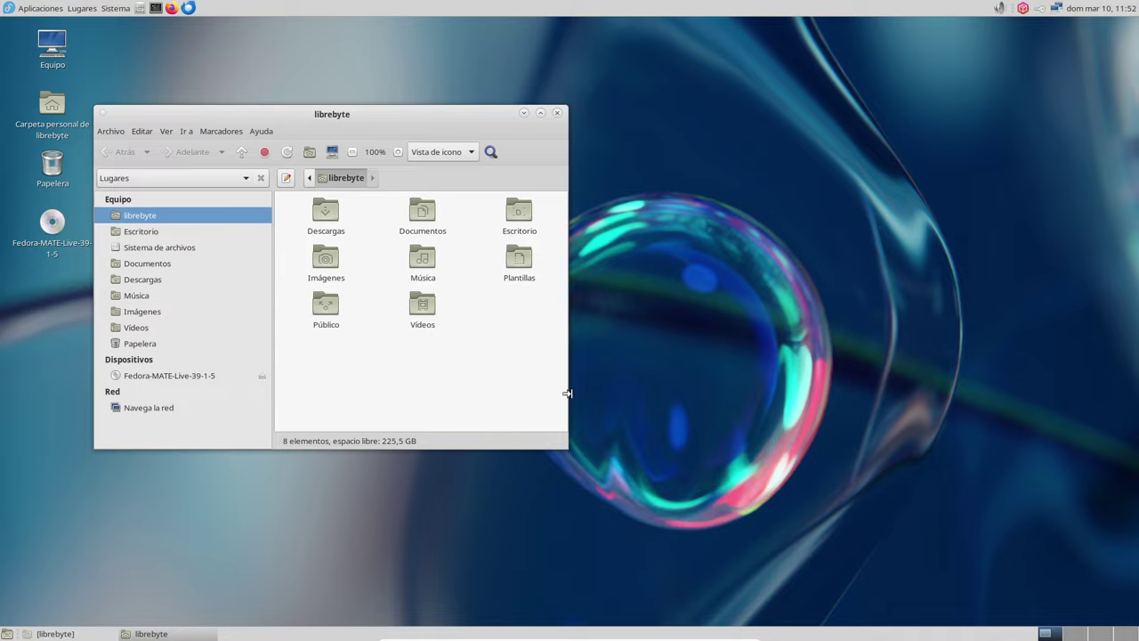
# - Cycle repeatedly through the two open home-folder windows to examine the window switcher's effect
pyautogui.hotkey('alt', 'Tab')
pyautogui.hotkey('alt', 'Tab')
pyautogui.hotkey('alt', 'Tab')
pyautogui.hotkey('alt', 'Tab')
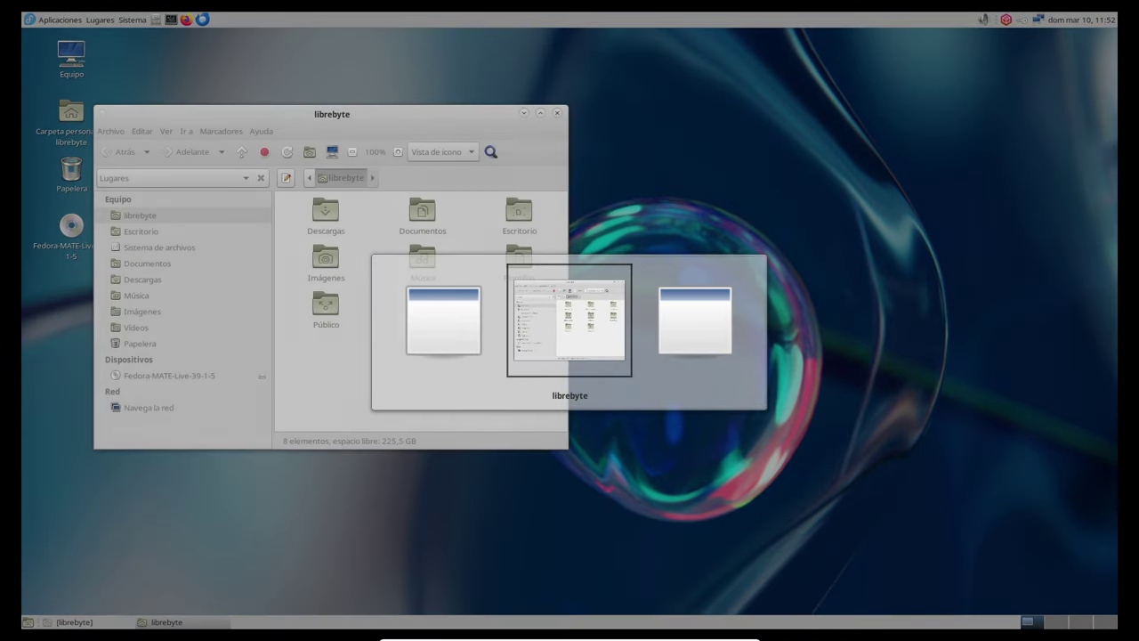
pyautogui.hotkey('alt', 'Tab')
pyautogui.hotkey('alt', 'Tab')
pyautogui.hotkey('alt', 'Tab')
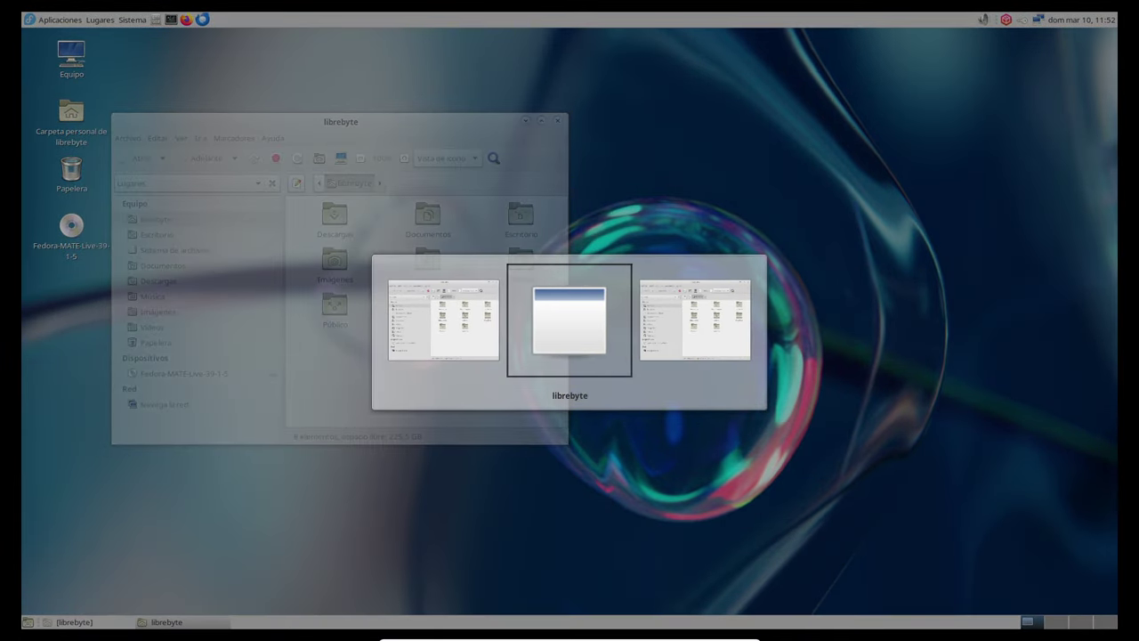
pyautogui.hotkey('alt', 'Tab')
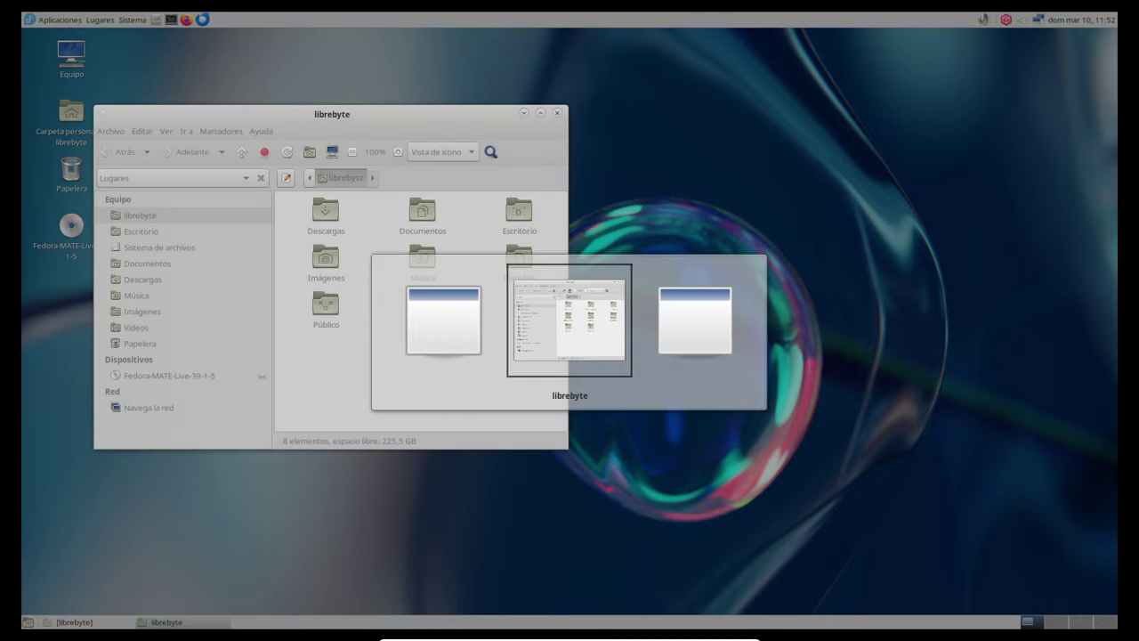
pyautogui.hotkey('alt', 'Tab')
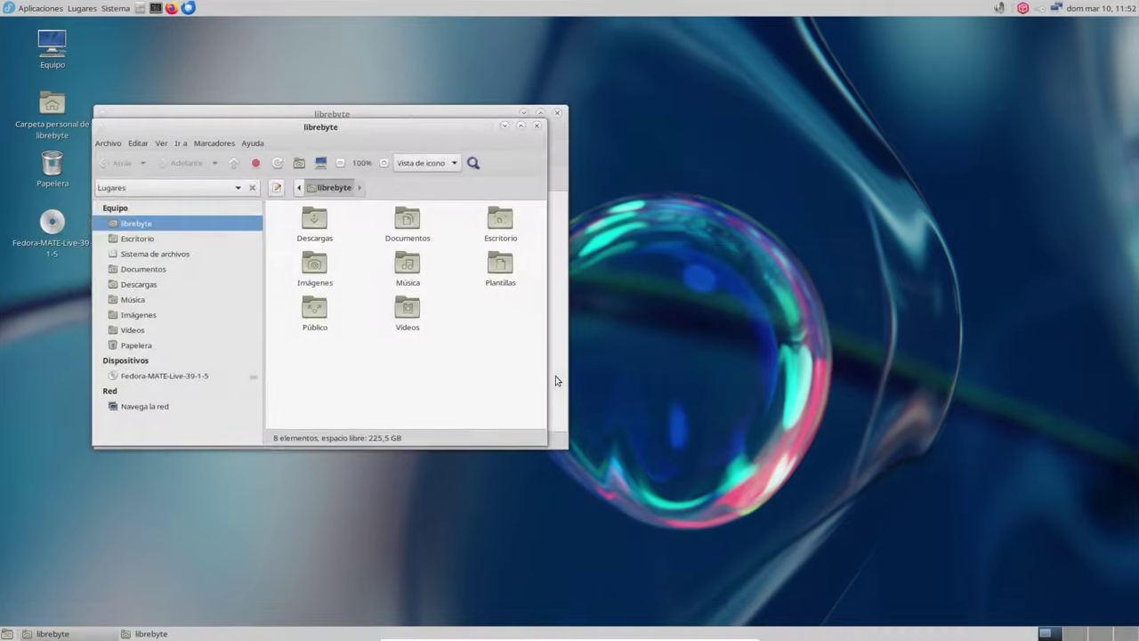
pyautogui.hotkey('alt', 'Tab')
pyautogui.hotkey('alt', 'Tab')
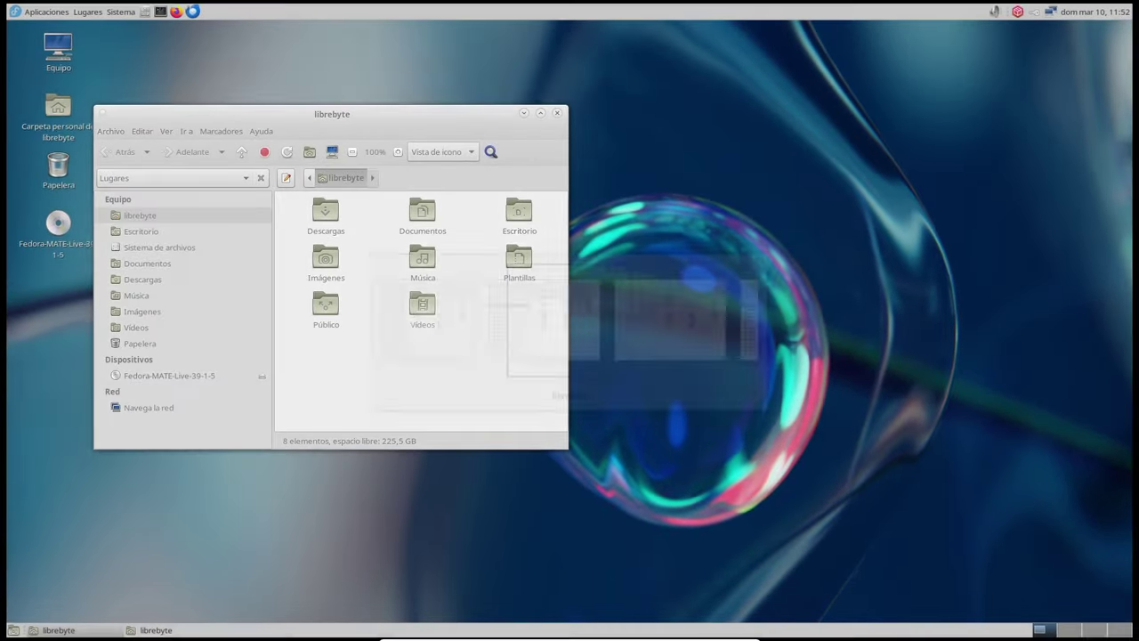
pyautogui.hotkey('alt', 'Tab')
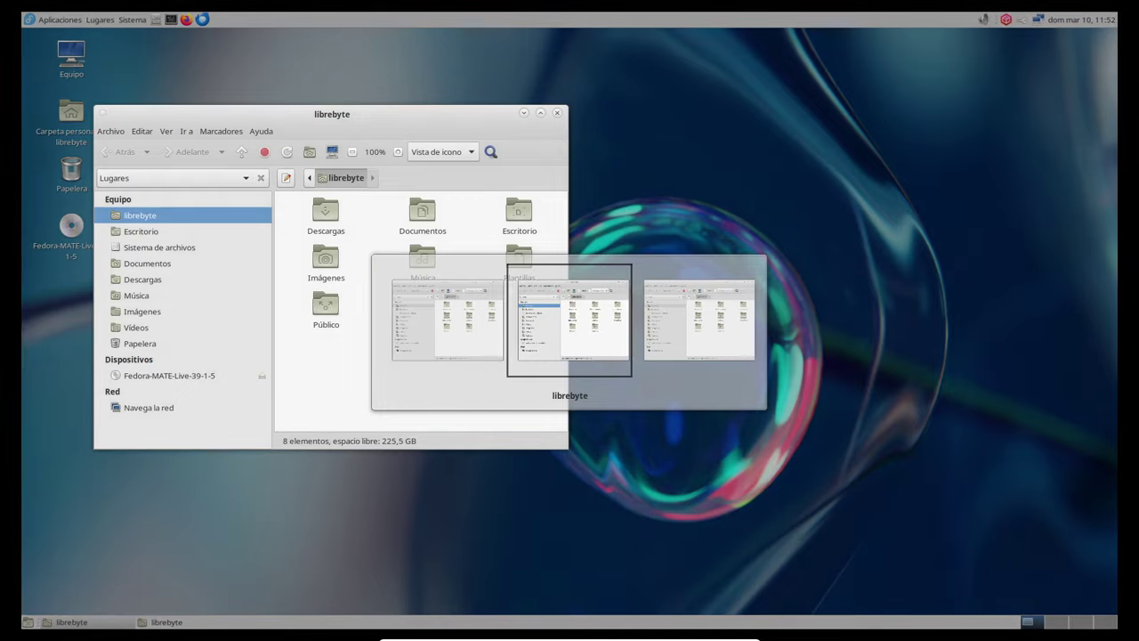
pyautogui.hotkey('alt', 'Tab')
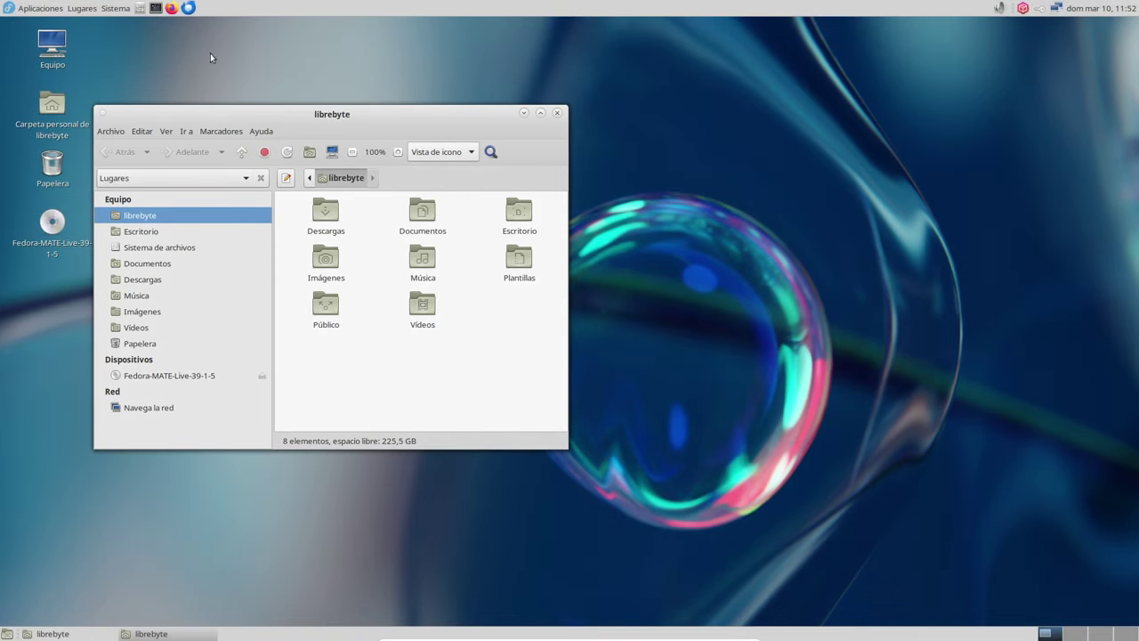
# - Open the Administrador Simple de Configuraciones de Compiz from the appearance and behaviour preferences
pyautogui.click(117, 9)
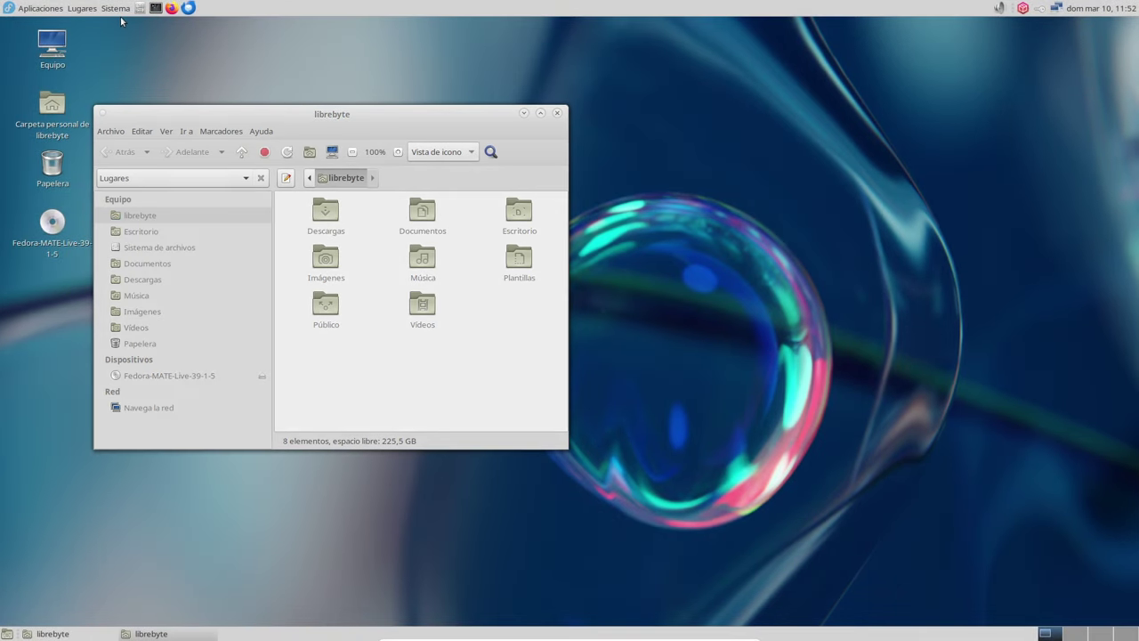
pyautogui.moveTo(154, 26)
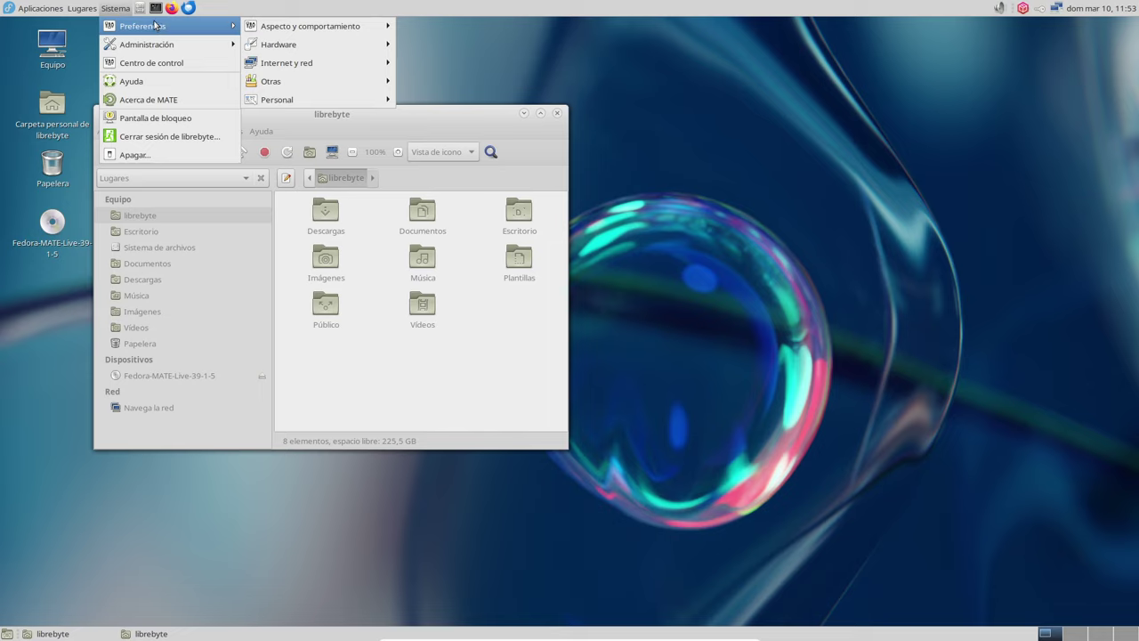
pyautogui.moveTo(325, 26)
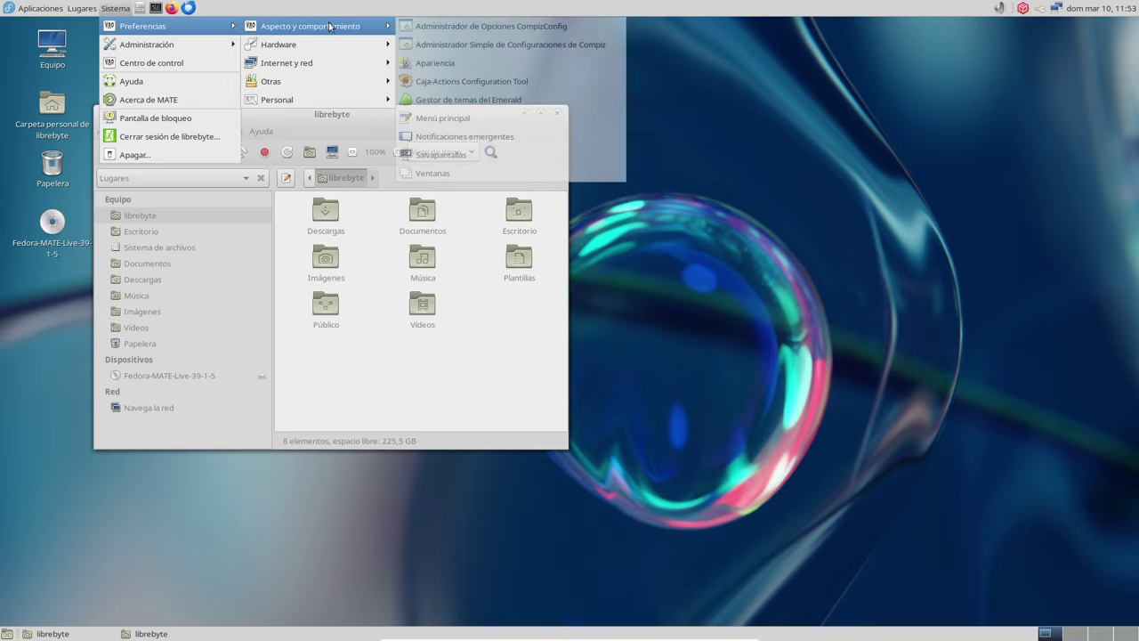
pyautogui.click(533, 46)
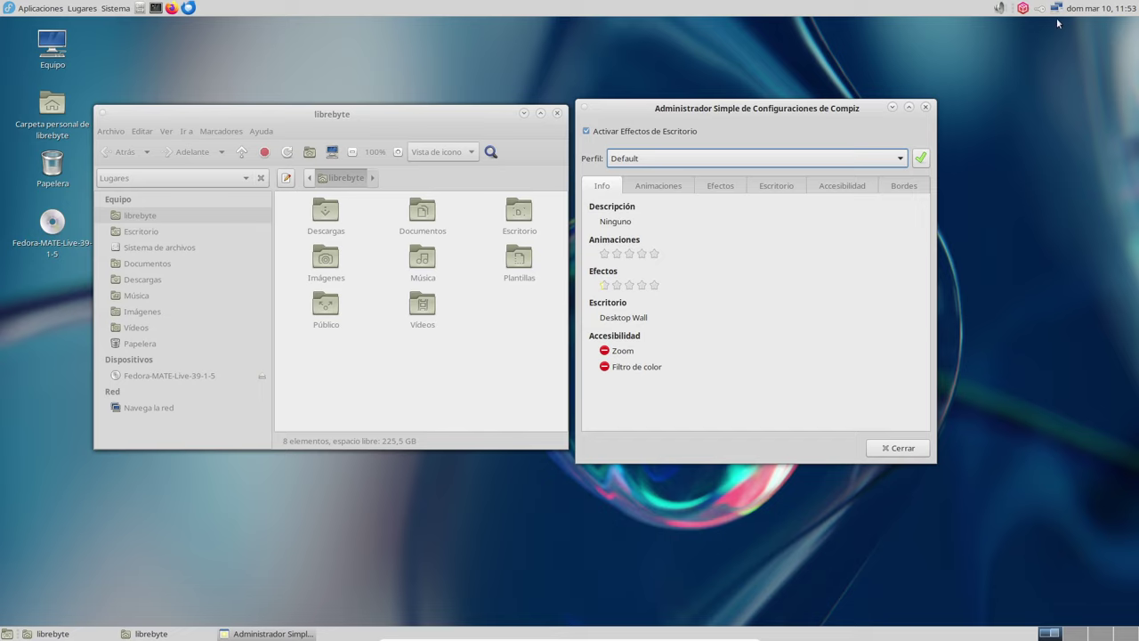
# - Review the Compiz animation, effect and desktop settings for the Default profile and close the simple configuration manager
pyautogui.click(661, 188)
pyautogui.click(726, 188)
pyautogui.click(781, 187)
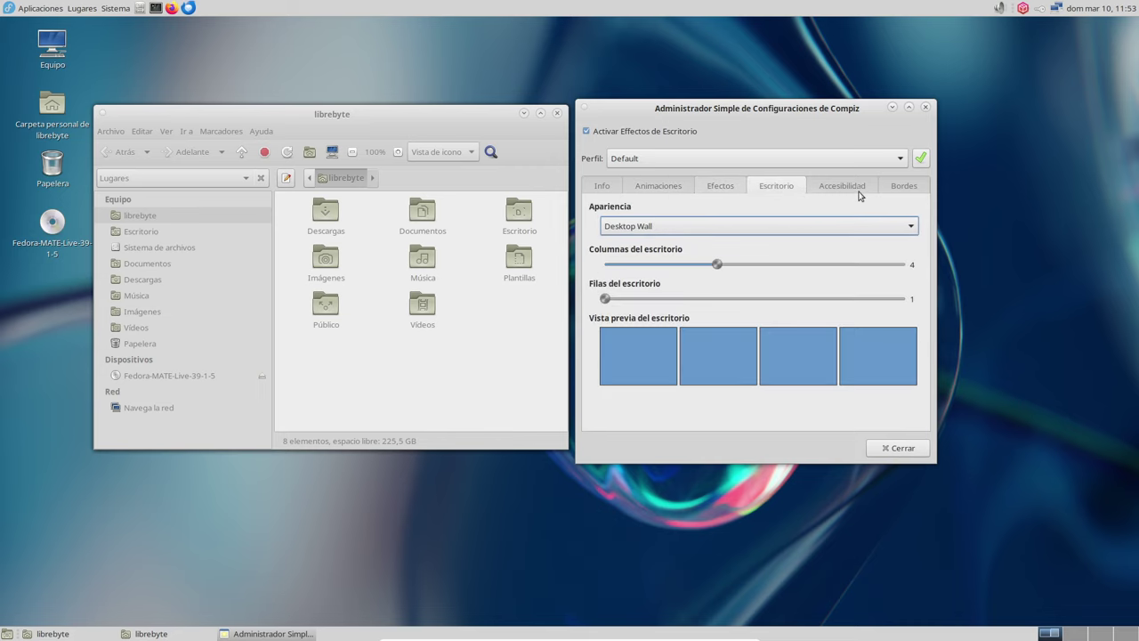
pyautogui.click(605, 189)
pyautogui.click(890, 448)
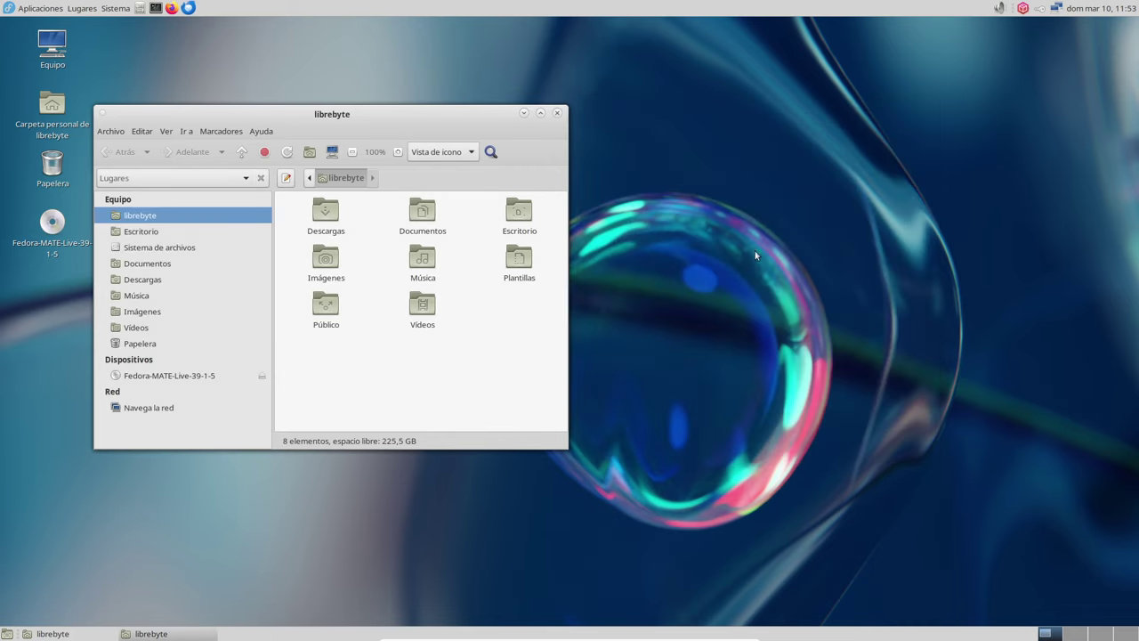
# - Switch among the open windows to examine the thumbnail window switcher
pyautogui.hotkey('alt', 'Tab')
pyautogui.hotkey('alt', 'Tab')
pyautogui.hotkey('alt', 'Tab')
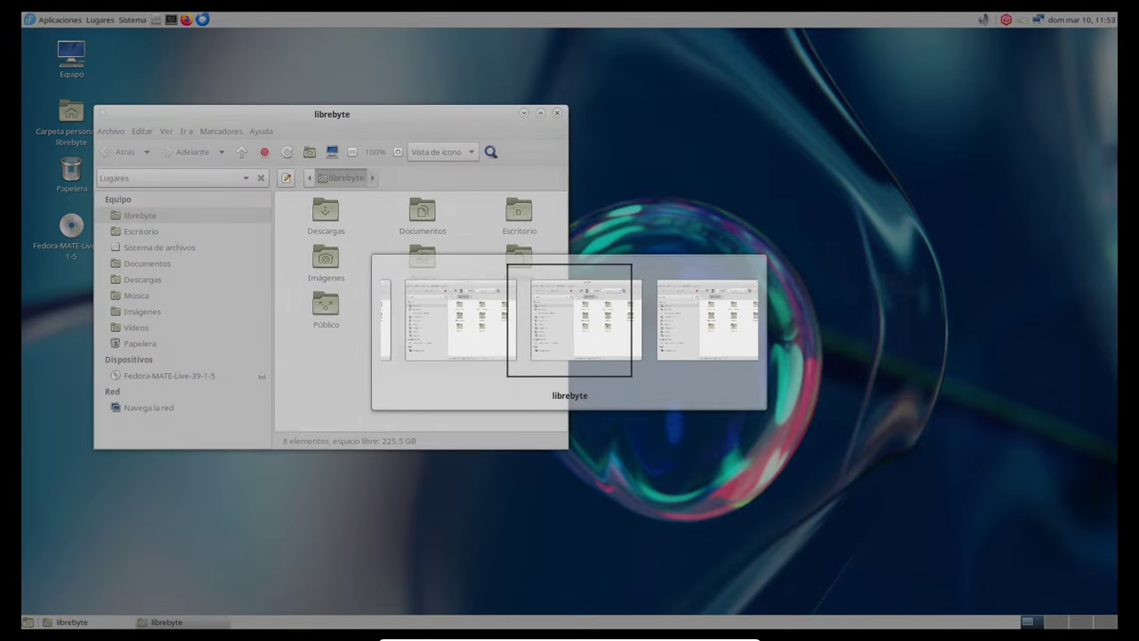
pyautogui.hotkey('alt', 'Tab')
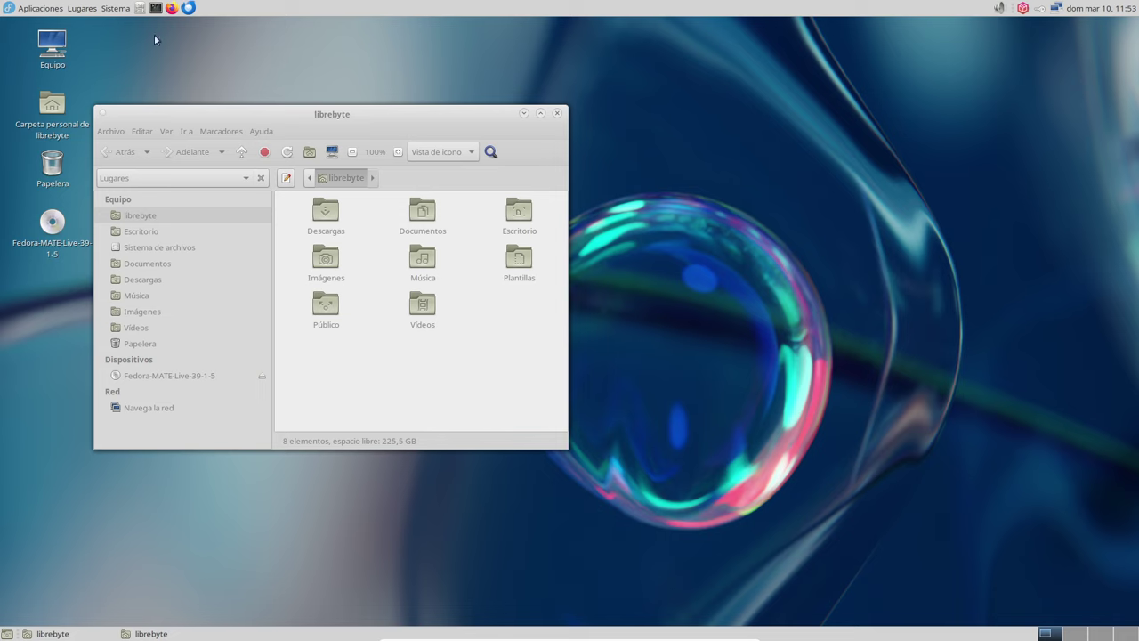
pyautogui.click(115, 8)
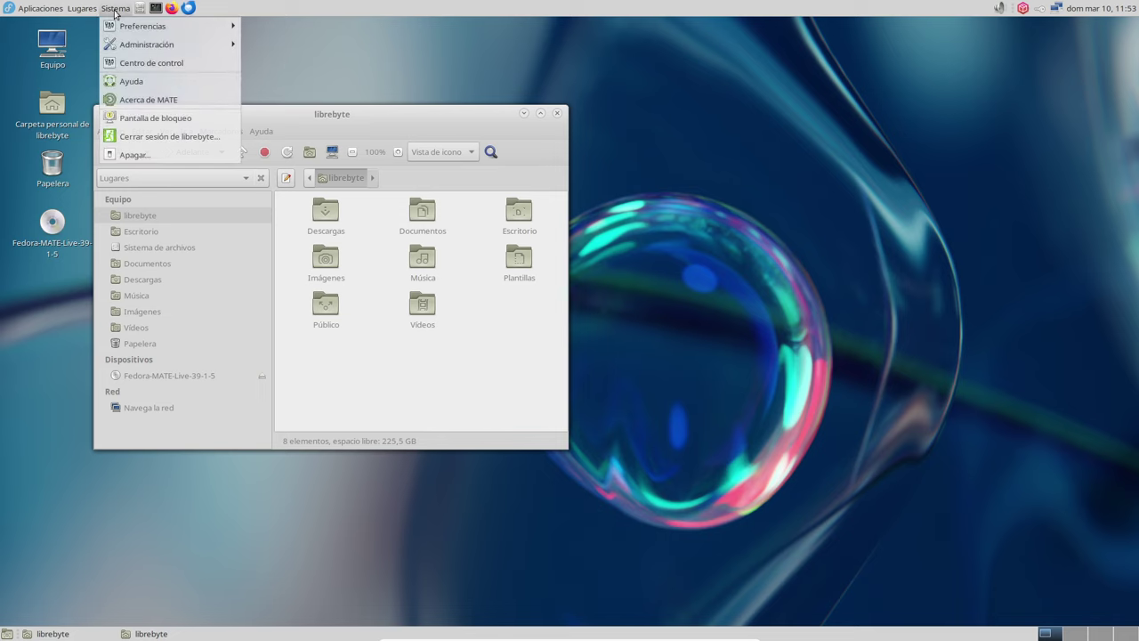
pyautogui.moveTo(143, 26)
pyautogui.moveTo(287, 27)
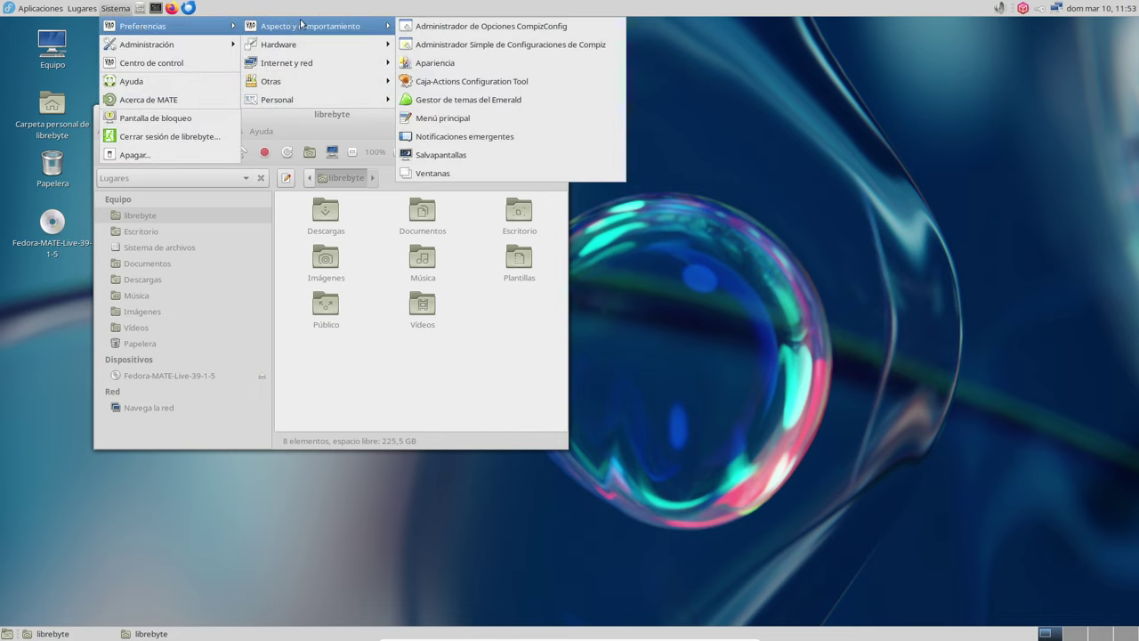
pyautogui.click(868, 108)
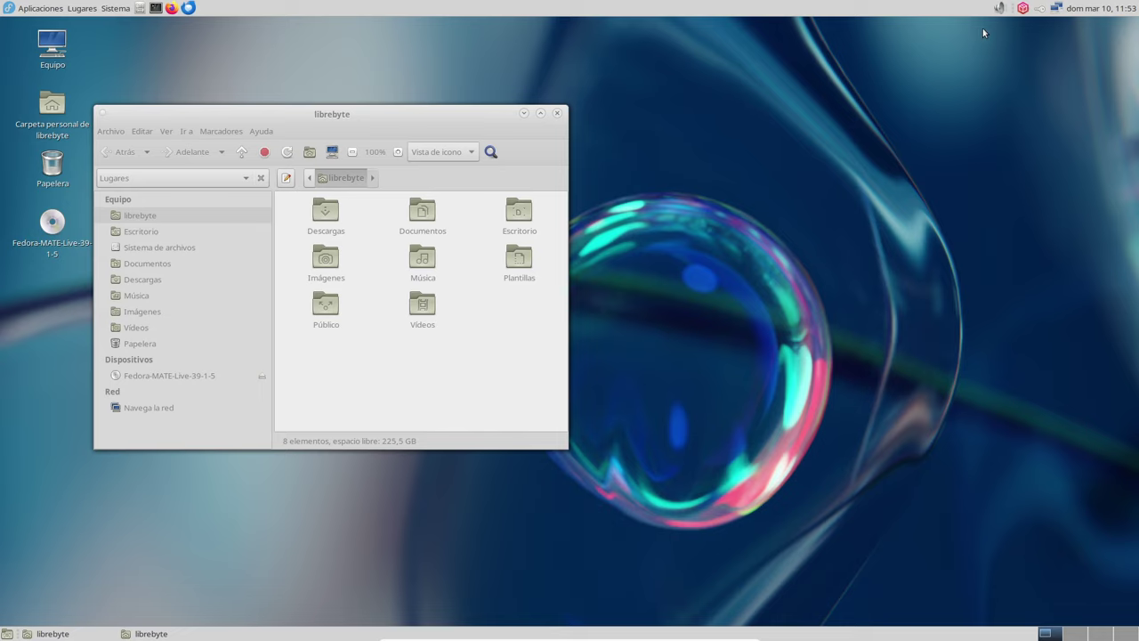
# - Open the dnfdragora software manager and search the package names for "inter*fonts"
pyautogui.click(1023, 9)
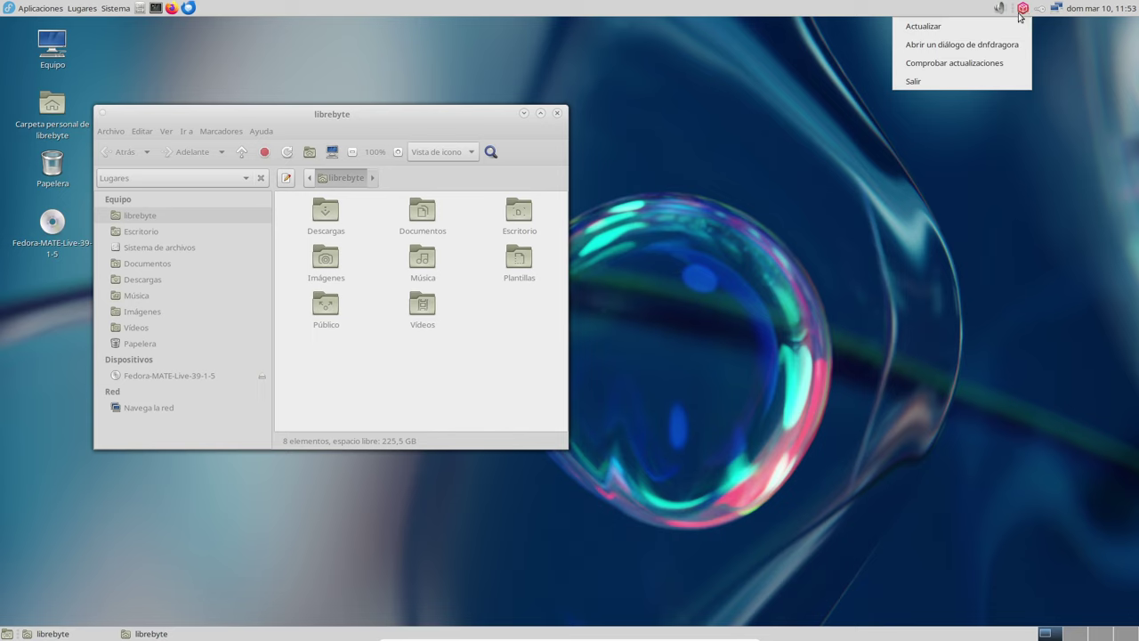
pyautogui.click(991, 41)
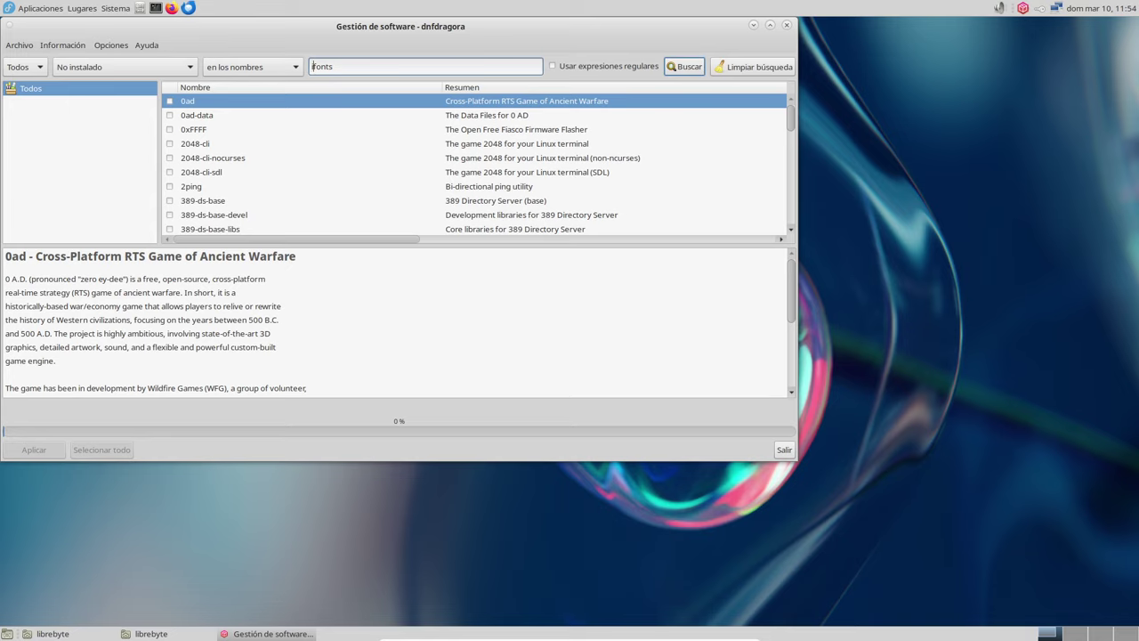
pyautogui.write('inter')
pyautogui.press('Return')
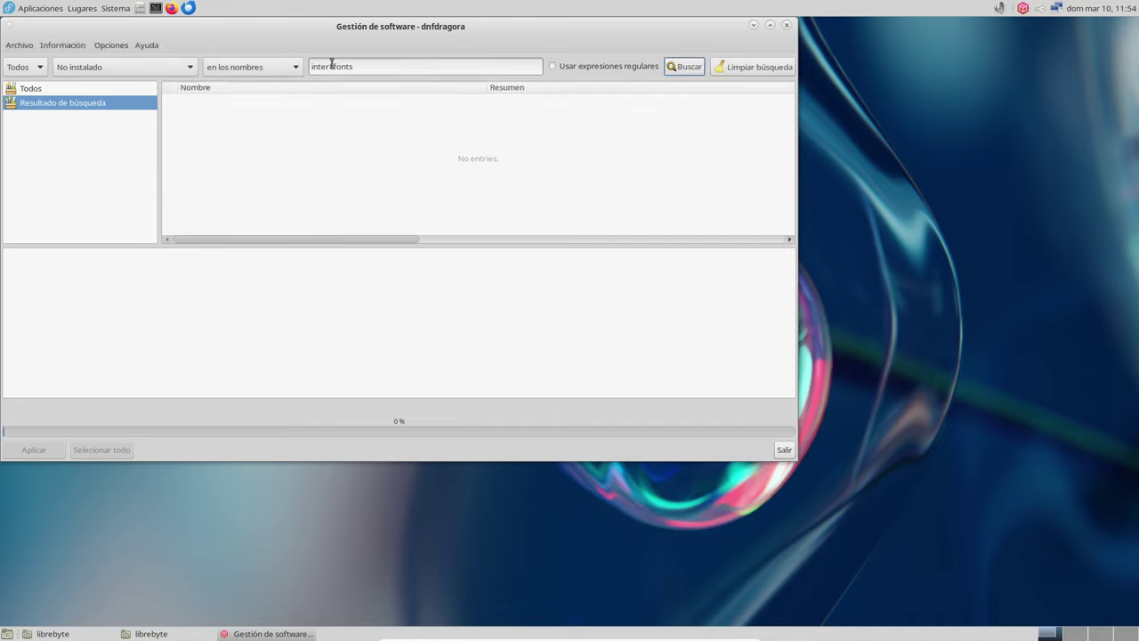
# - Enable regular expressions, search package names for "inter.*fonts" and mark rsms-inter-fonts for installation
pyautogui.click(581, 67)
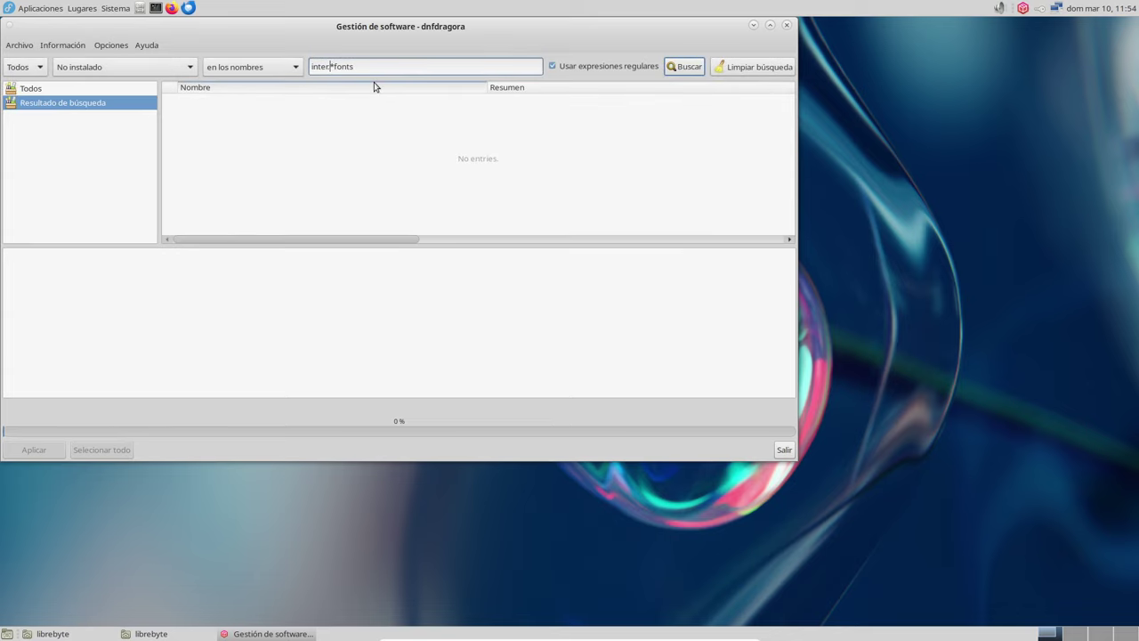
pyautogui.write('.')
pyautogui.press('Return')
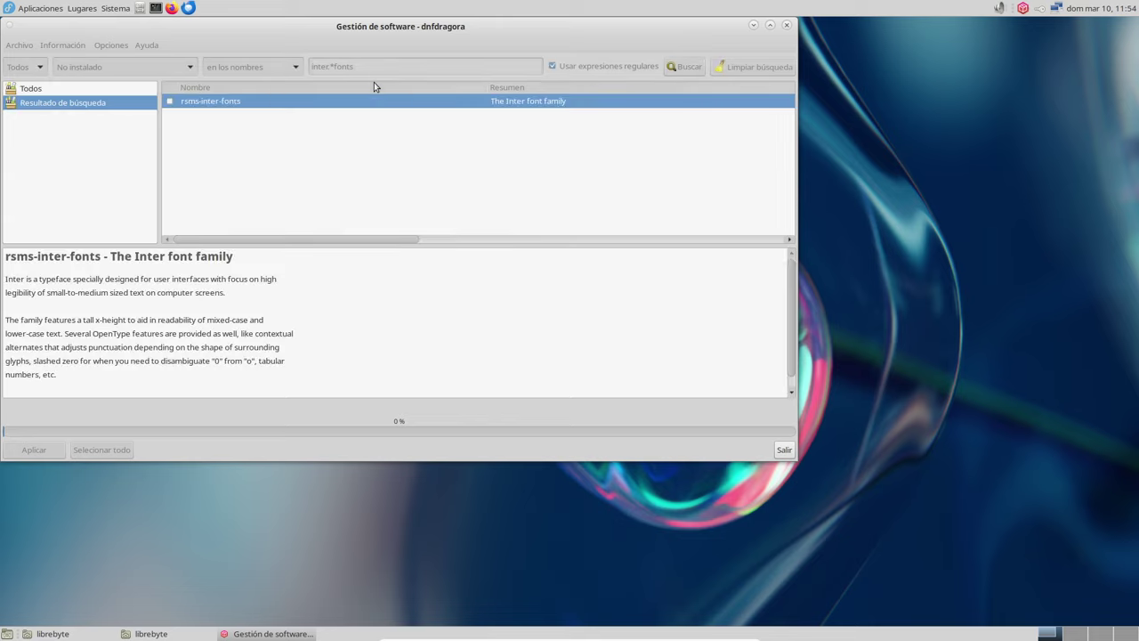
pyautogui.click(169, 102)
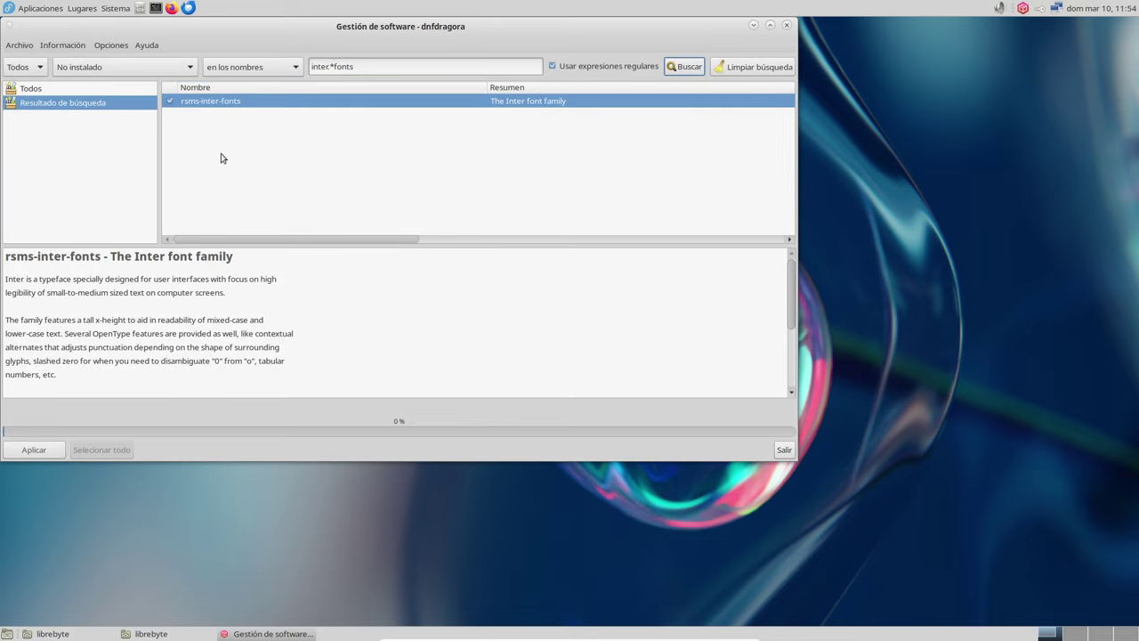
# - Install the marked rsms-inter-fonts package, accepting the proposed transaction
pyautogui.click(41, 452)
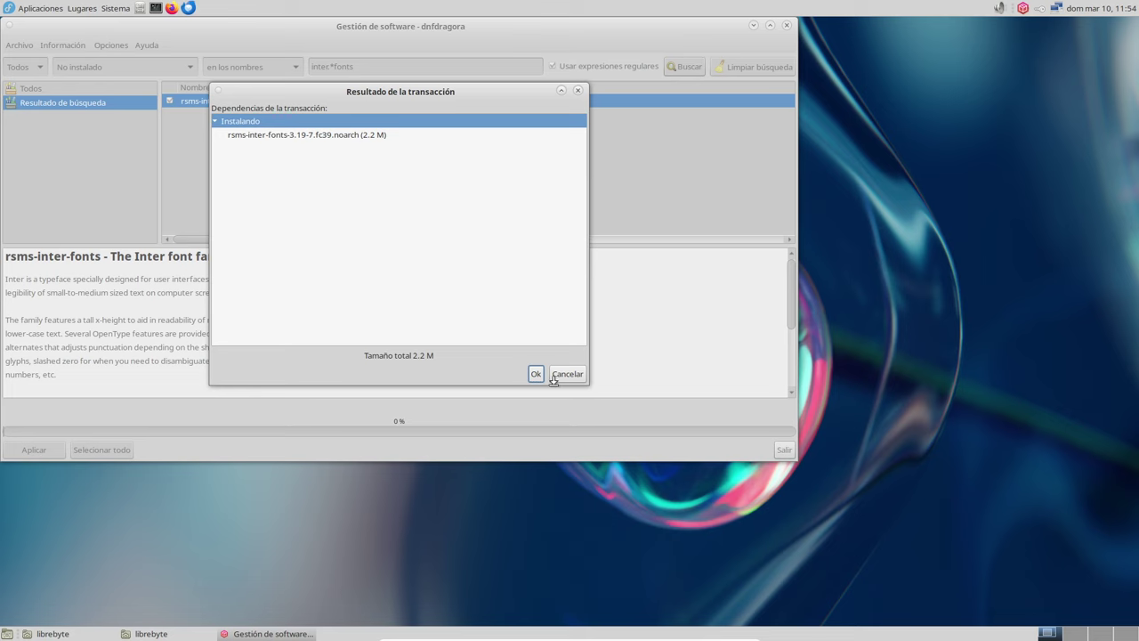
pyautogui.click(537, 375)
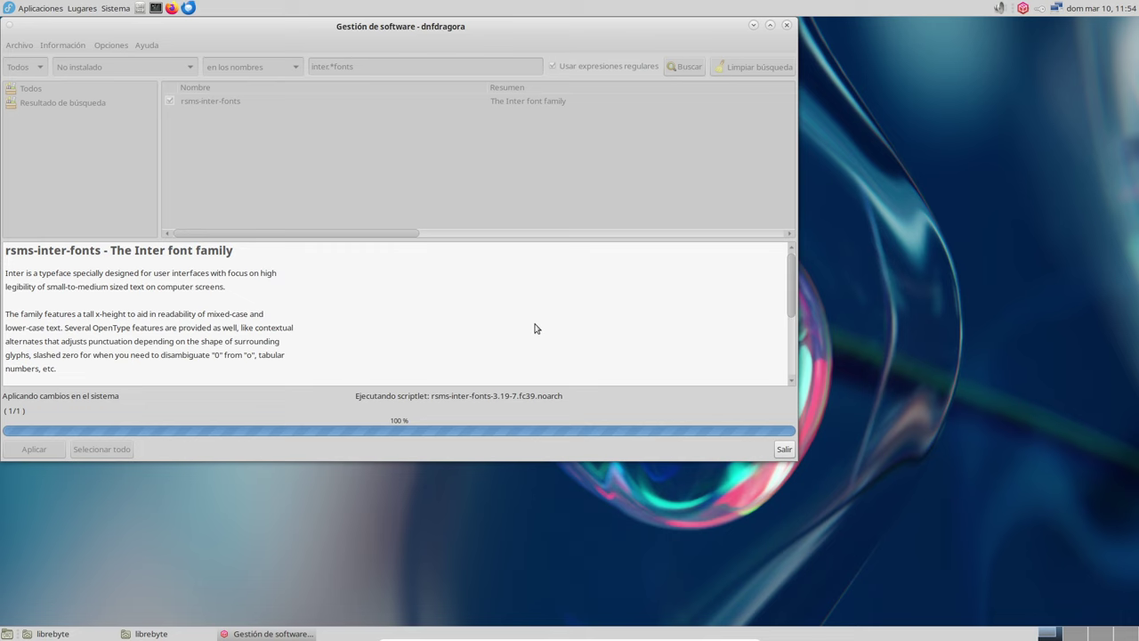
pyautogui.click(398, 260)
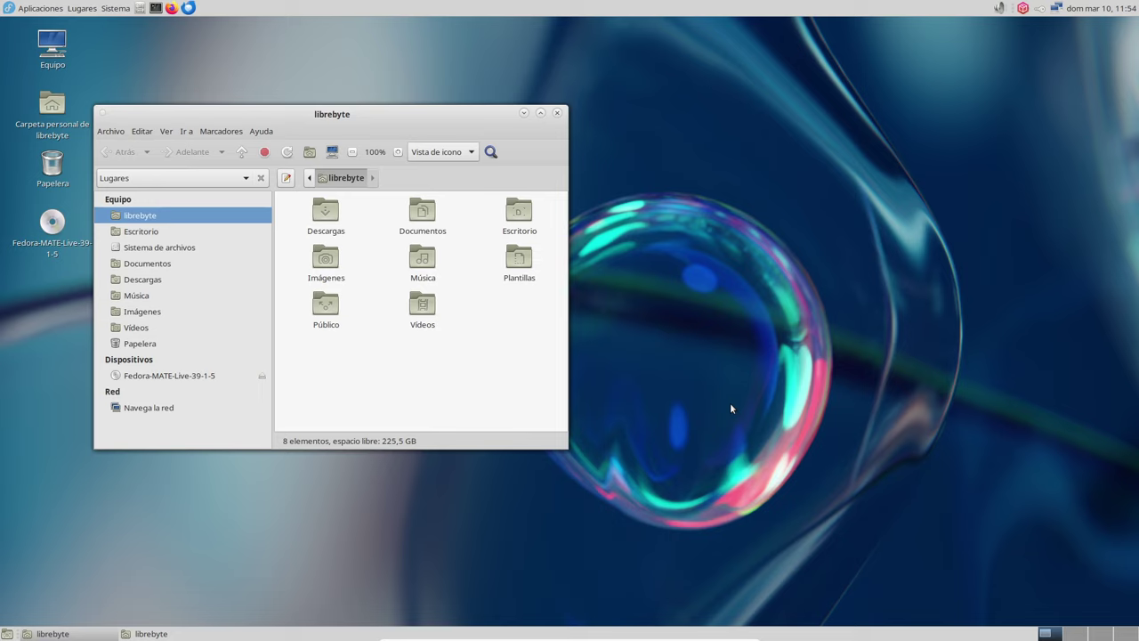
# - Reopen the dnfdragora software manager and move its window so the file manager behind is partly uncovered
pyautogui.click(1023, 8)
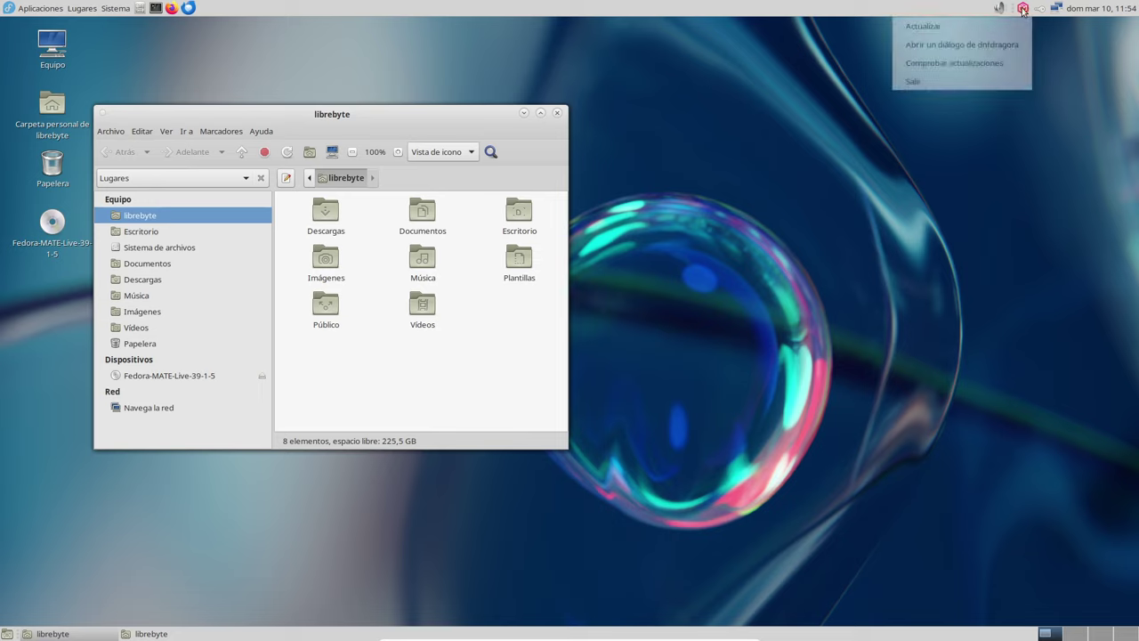
pyautogui.click(993, 43)
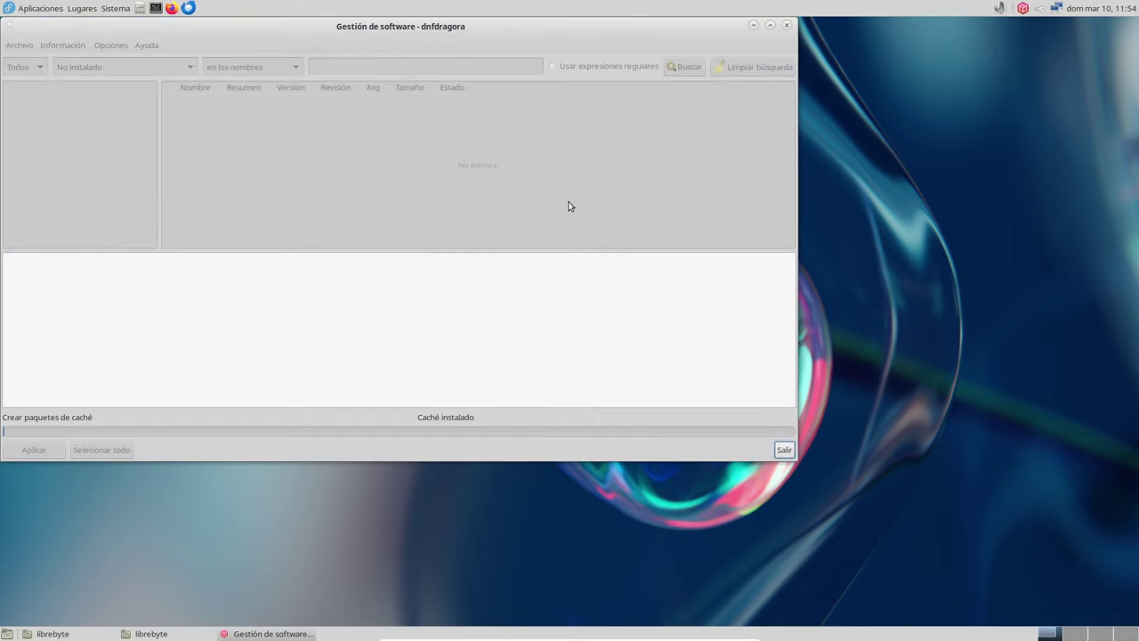
pyautogui.moveTo(638, 31); pyautogui.dragTo(943, 84)
pyautogui.moveTo(870, 74); pyautogui.dragTo(913, 68)
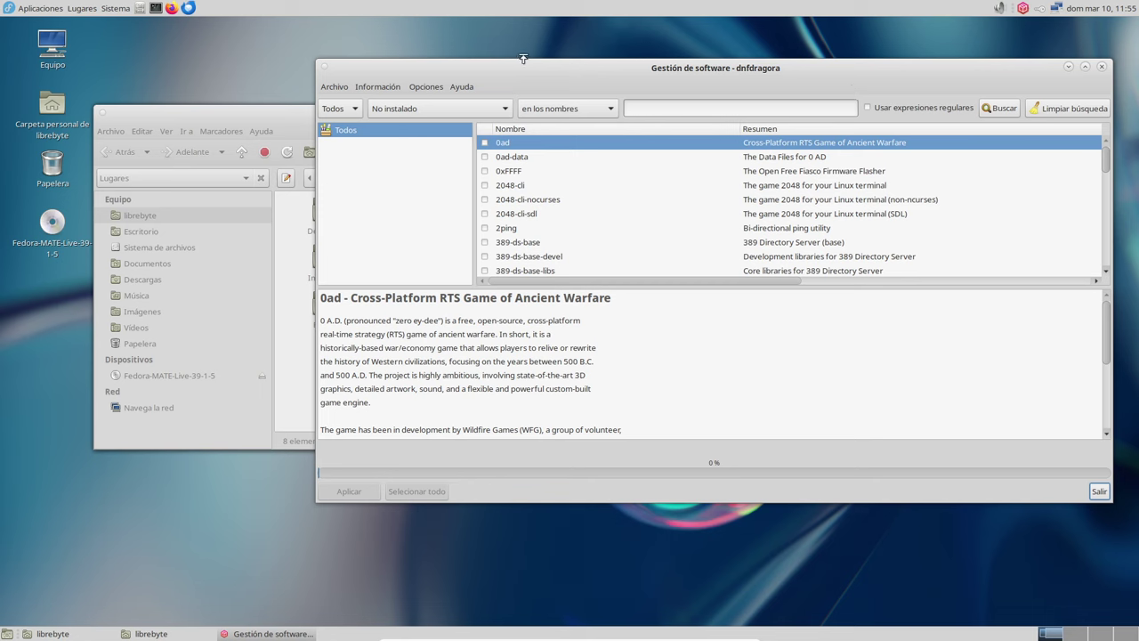
# - Open the Apariencia preferences from the appearance and behaviour settings
pyautogui.click(118, 13)
pyautogui.moveTo(156, 27)
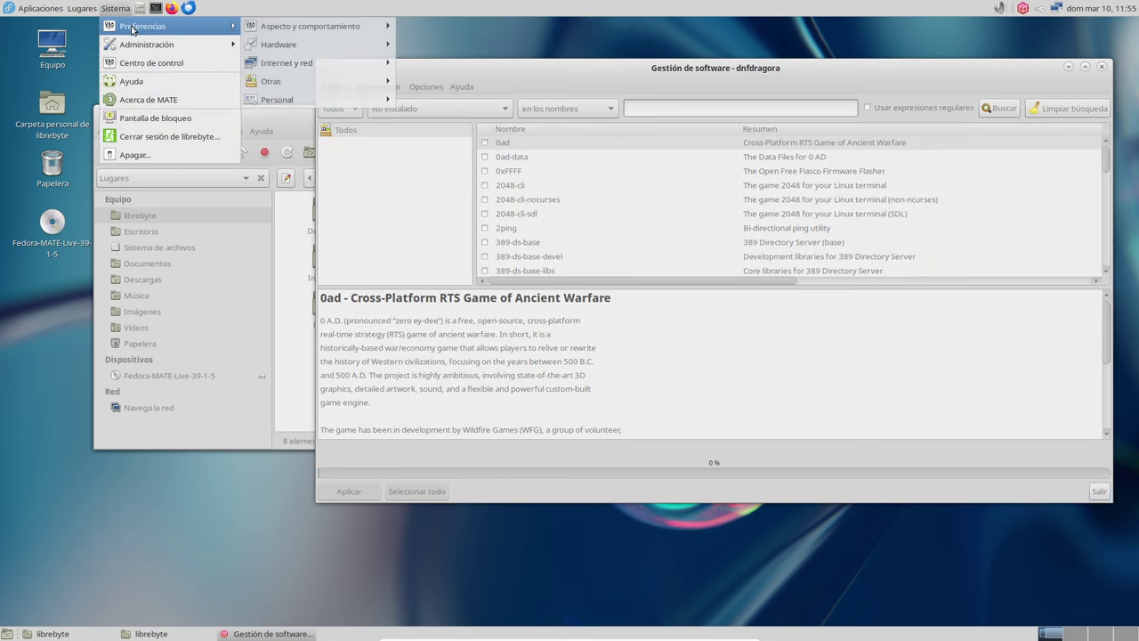
pyautogui.moveTo(385, 26)
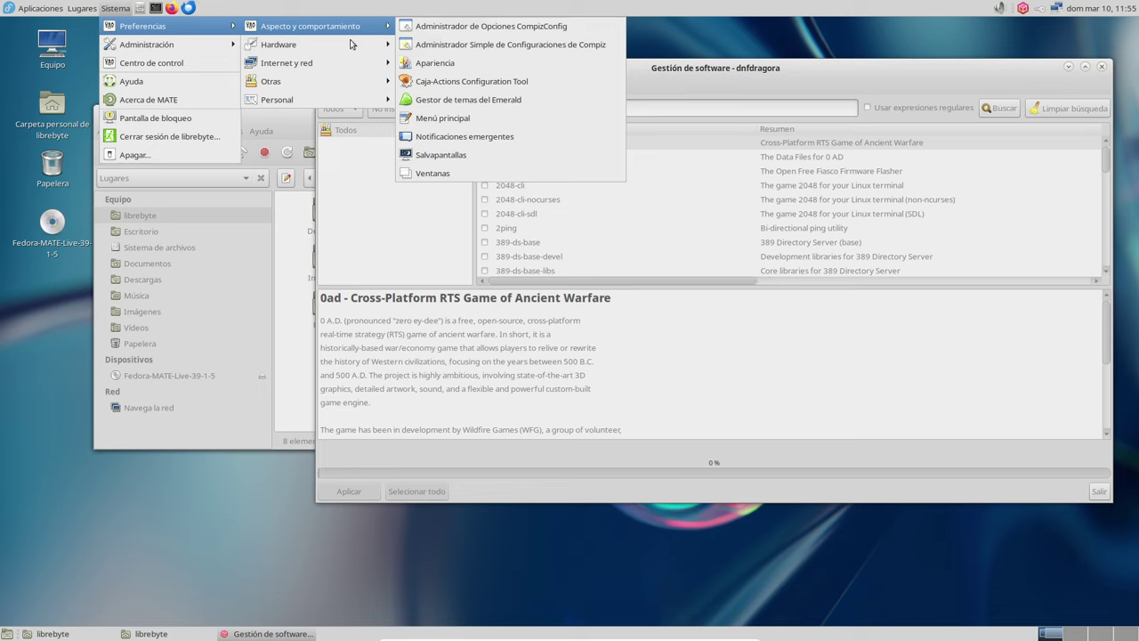
pyautogui.moveTo(347, 46)
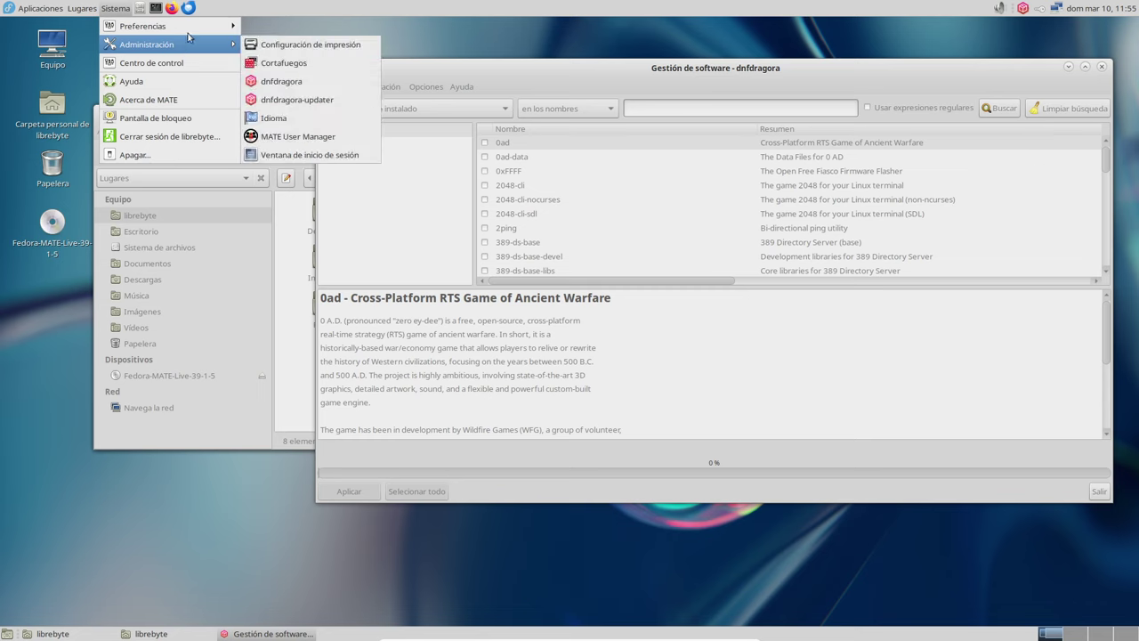
pyautogui.moveTo(312, 28)
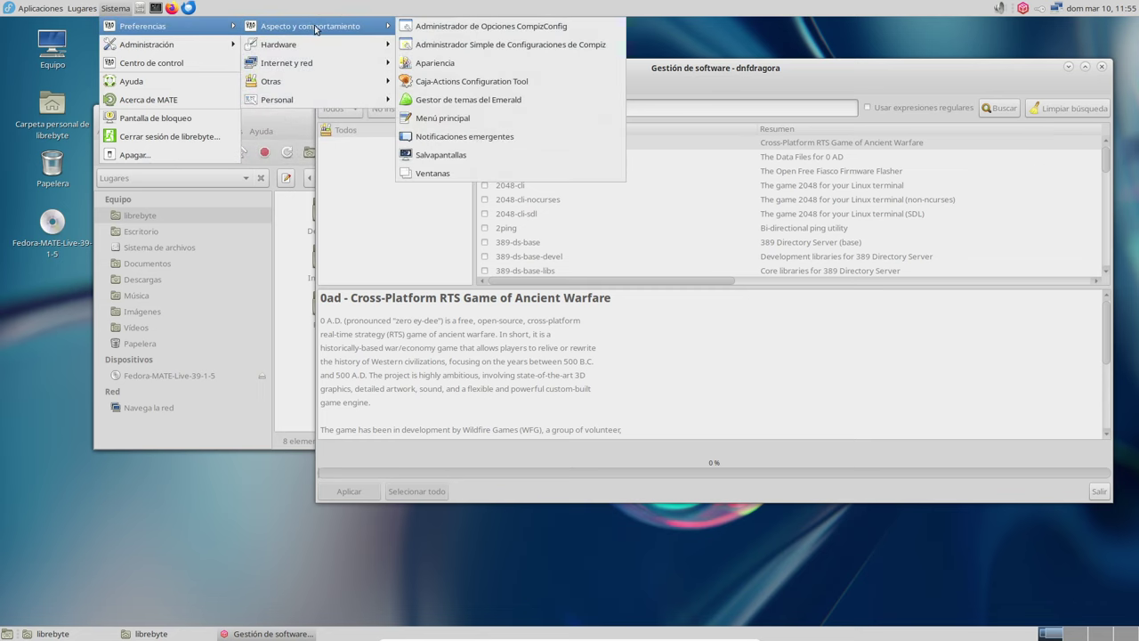
pyautogui.click(478, 66)
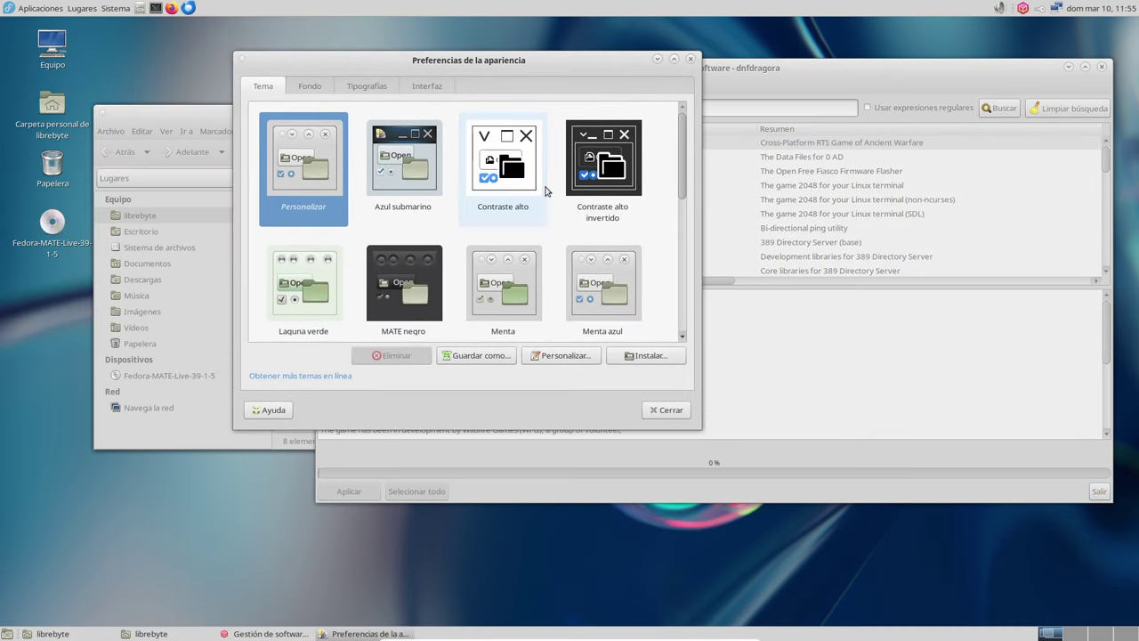
# - Apply the Sweet-mars theme to the desktop
pyautogui.scroll(-5, 546, 190)
pyautogui.click(548, 194)
pyautogui.click(443, 221)
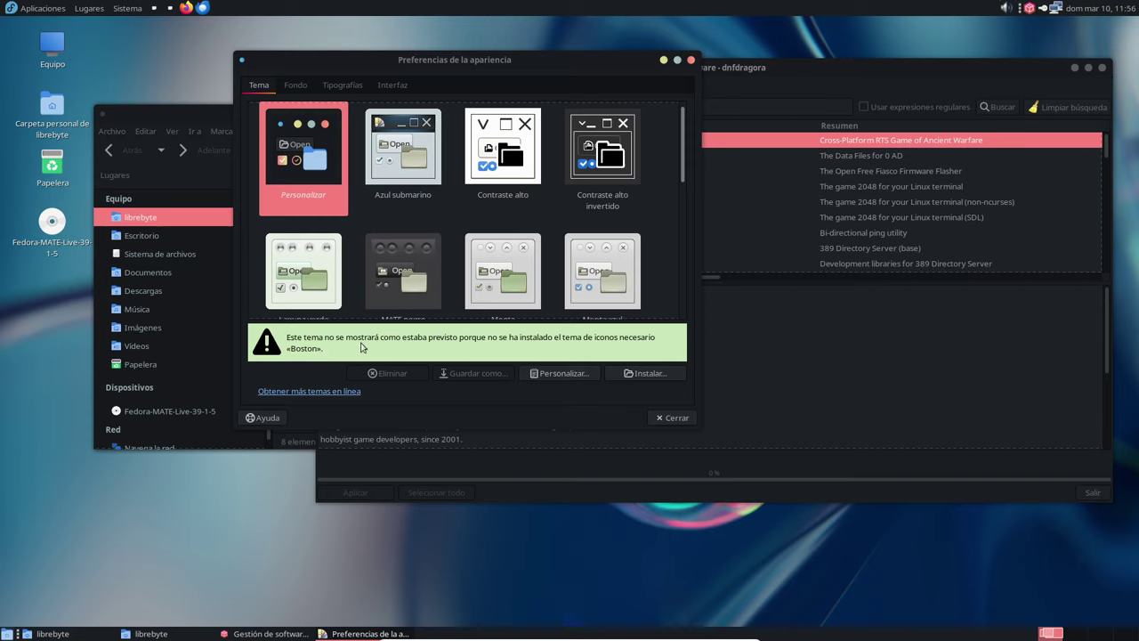
# - Customize the current theme to use Candy Icons and close the appearance preferences
pyautogui.click(559, 373)
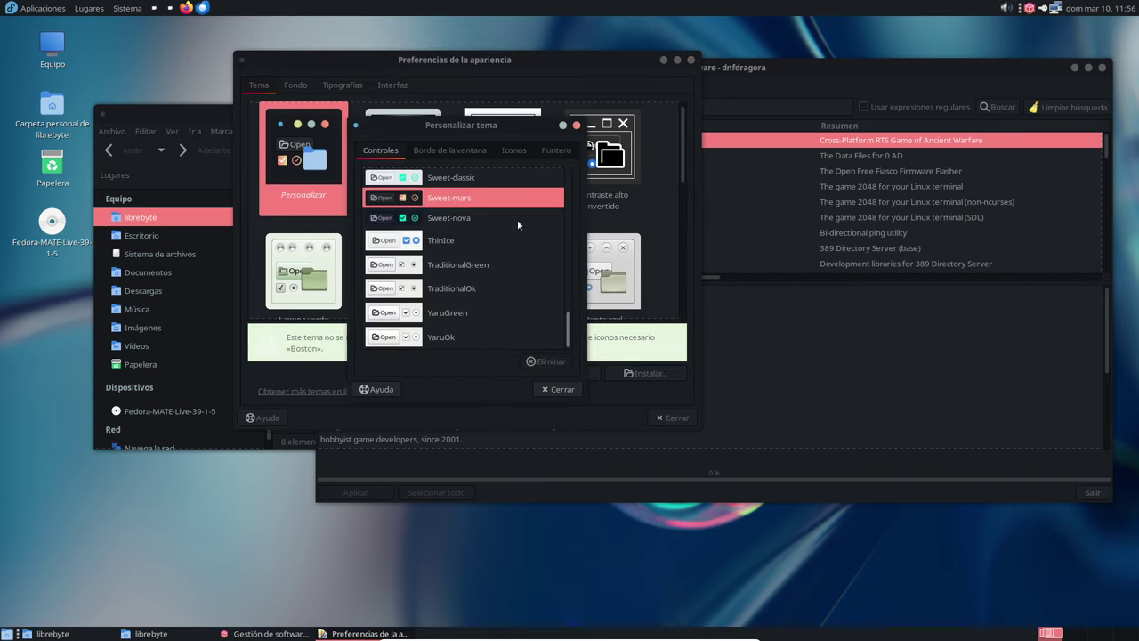
pyautogui.click(522, 151)
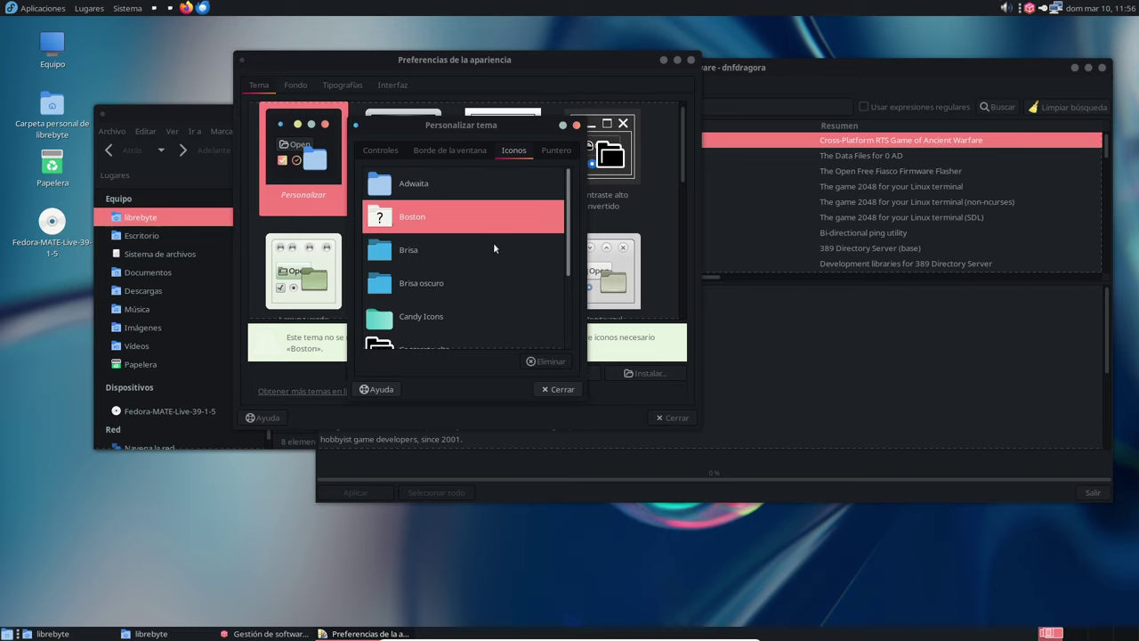
pyautogui.scroll(-1, 493, 242)
pyautogui.click(436, 260)
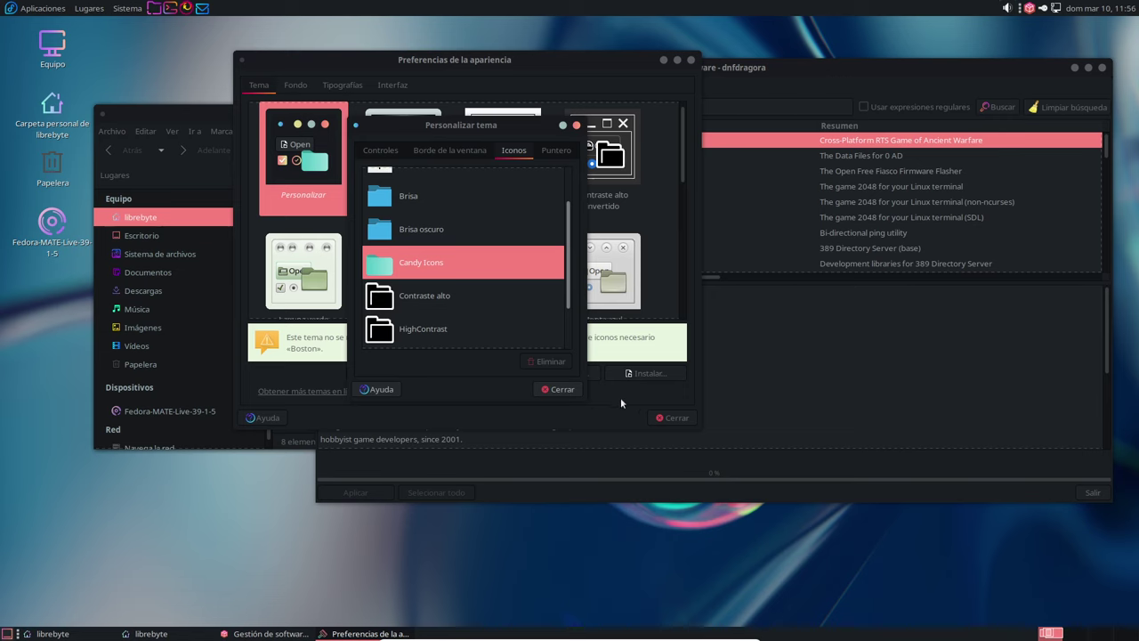
pyautogui.click(570, 390)
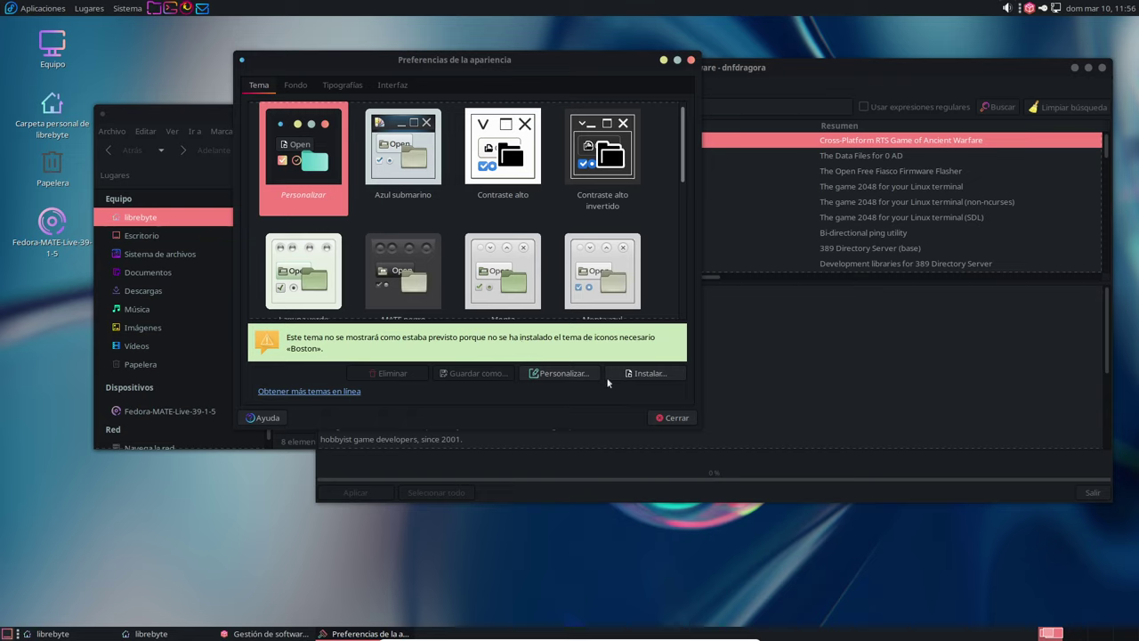
pyautogui.click(674, 417)
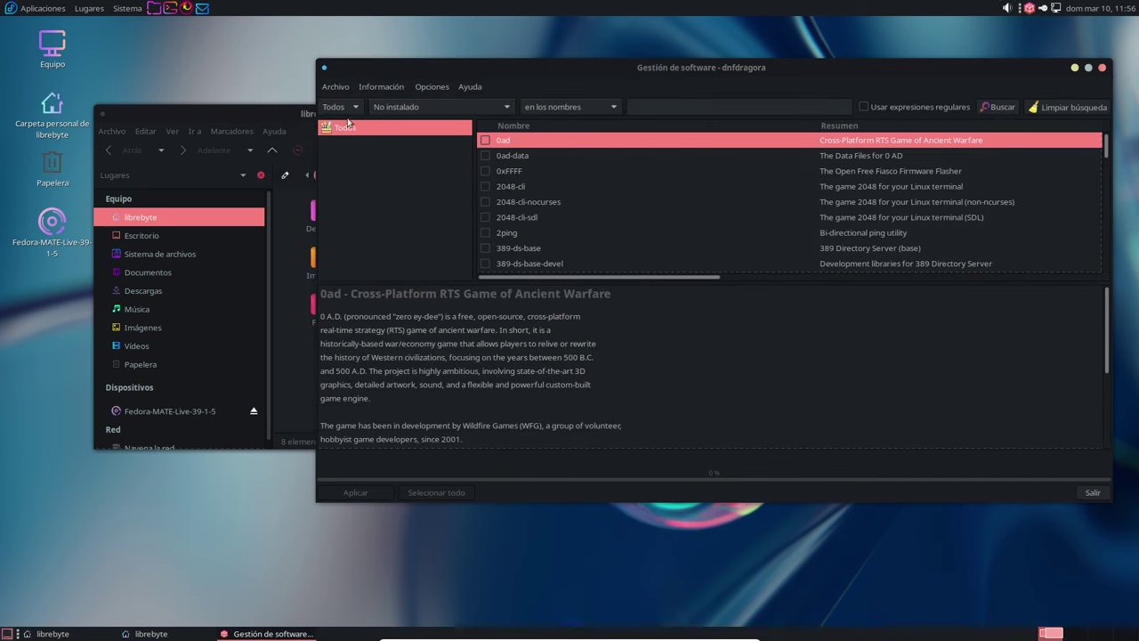
# - Examine the system and applications menus under the new theme and shift the software manager window slightly
pyautogui.click(123, 9)
pyautogui.moveTo(178, 26)
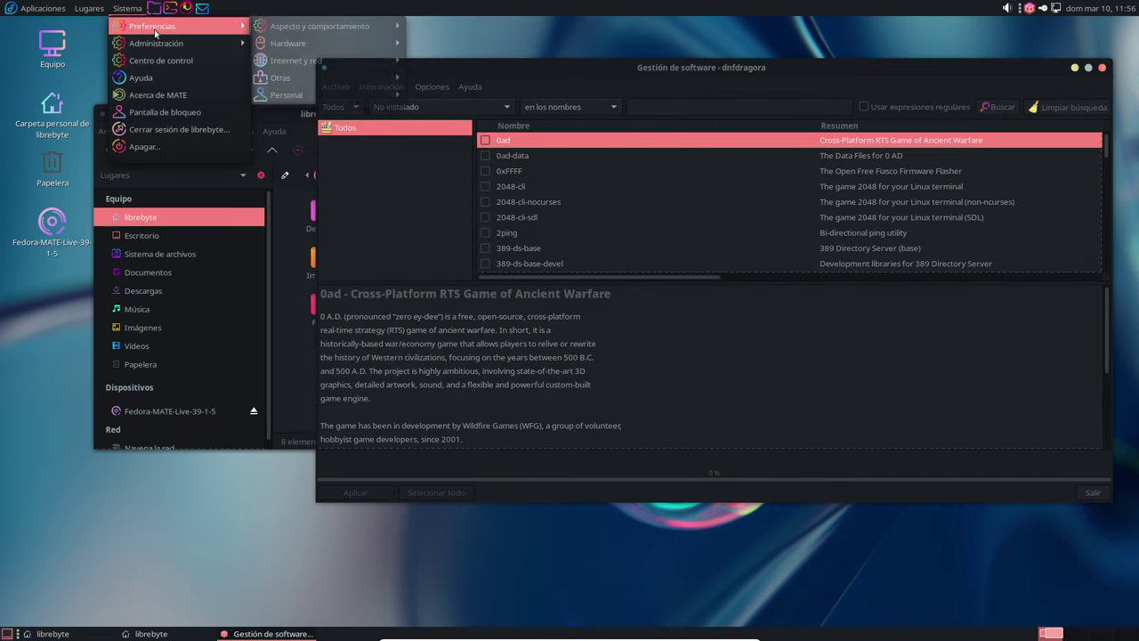
pyautogui.moveTo(347, 27)
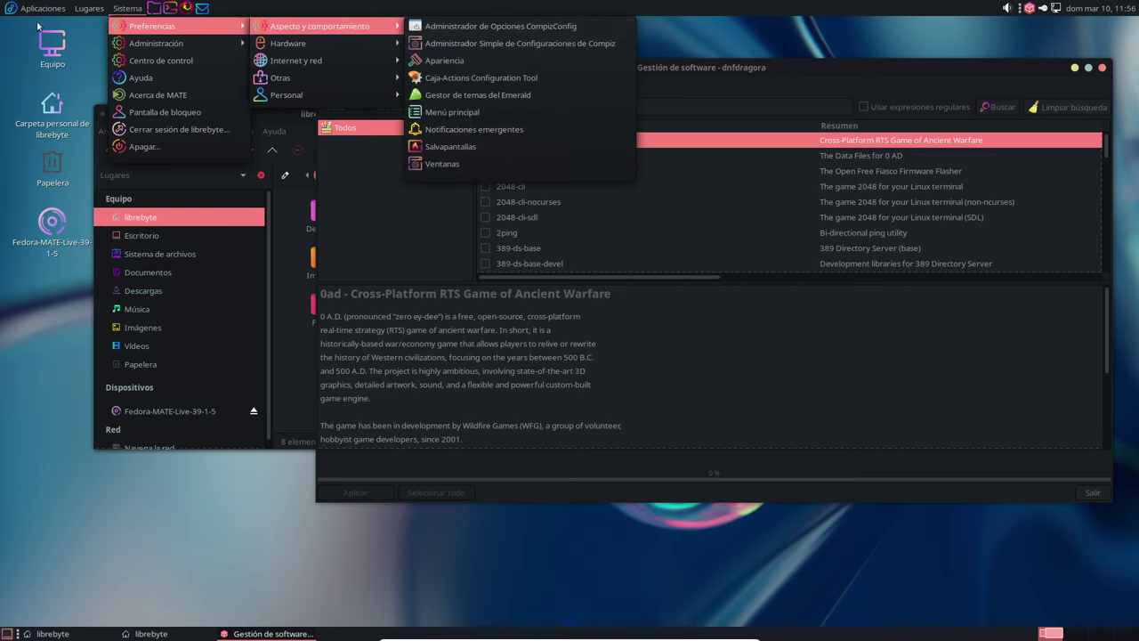
pyautogui.moveTo(41, 10)
pyautogui.moveTo(55, 29)
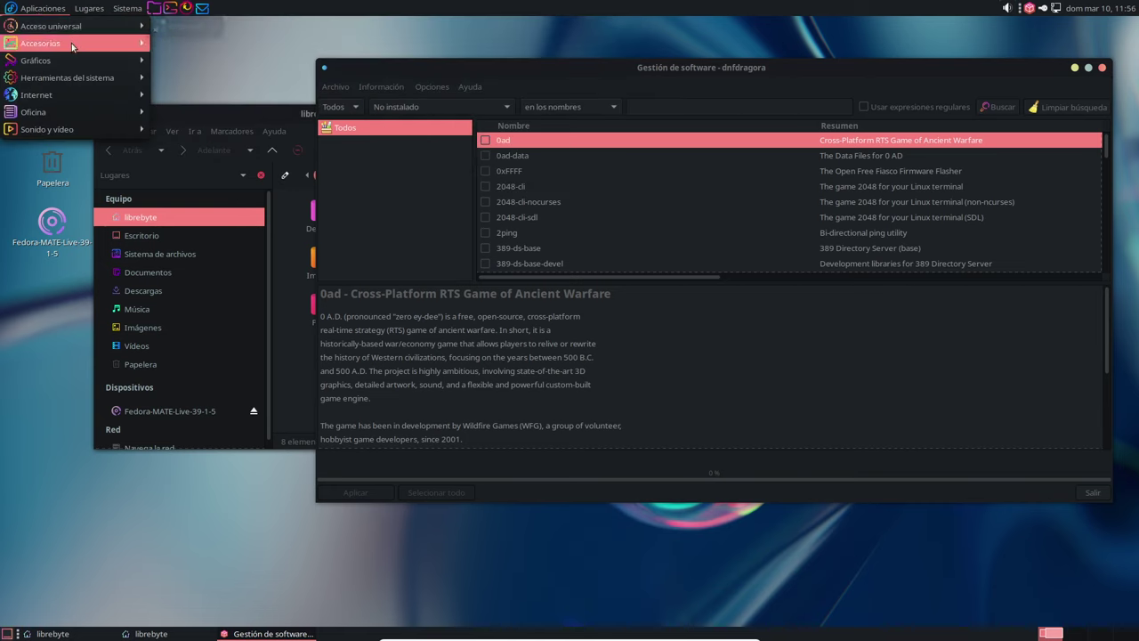
pyautogui.click(436, 78)
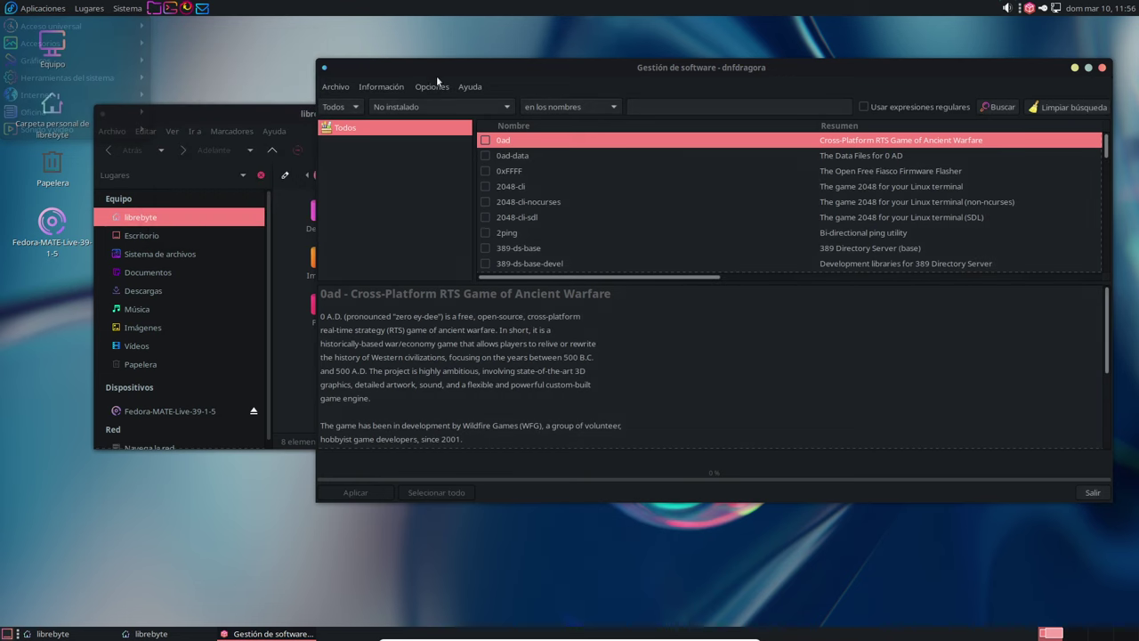
pyautogui.moveTo(480, 64); pyautogui.dragTo(518, 90)
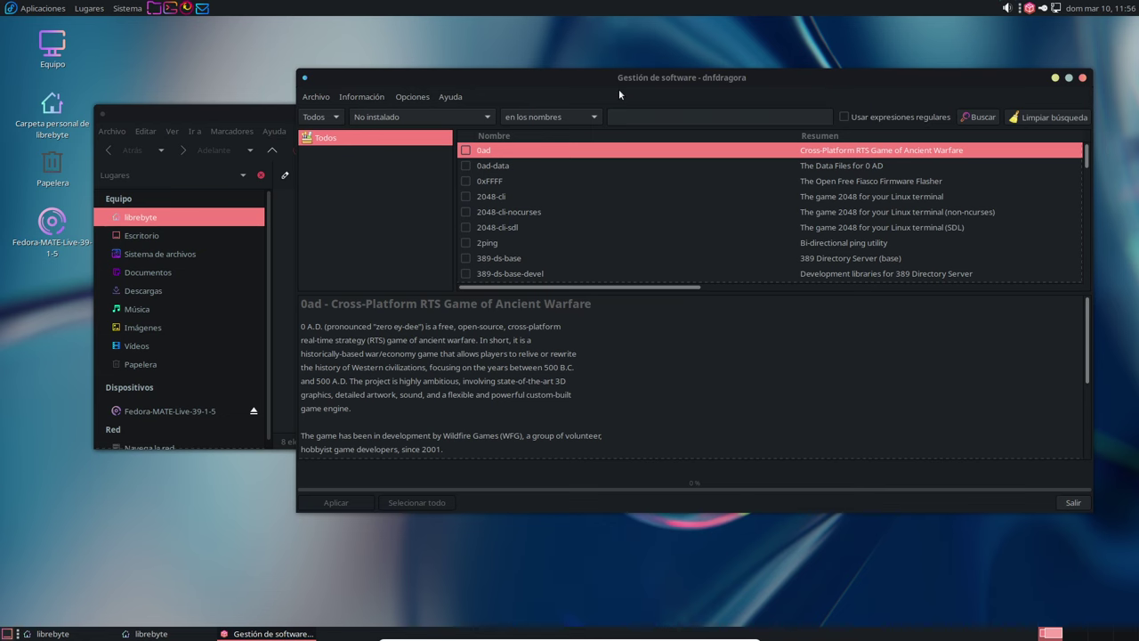
# - Cycle through the open windows with the window switcher and bring the librebyte file manager window to the front
pyautogui.hotkey('alt', 'Tab')
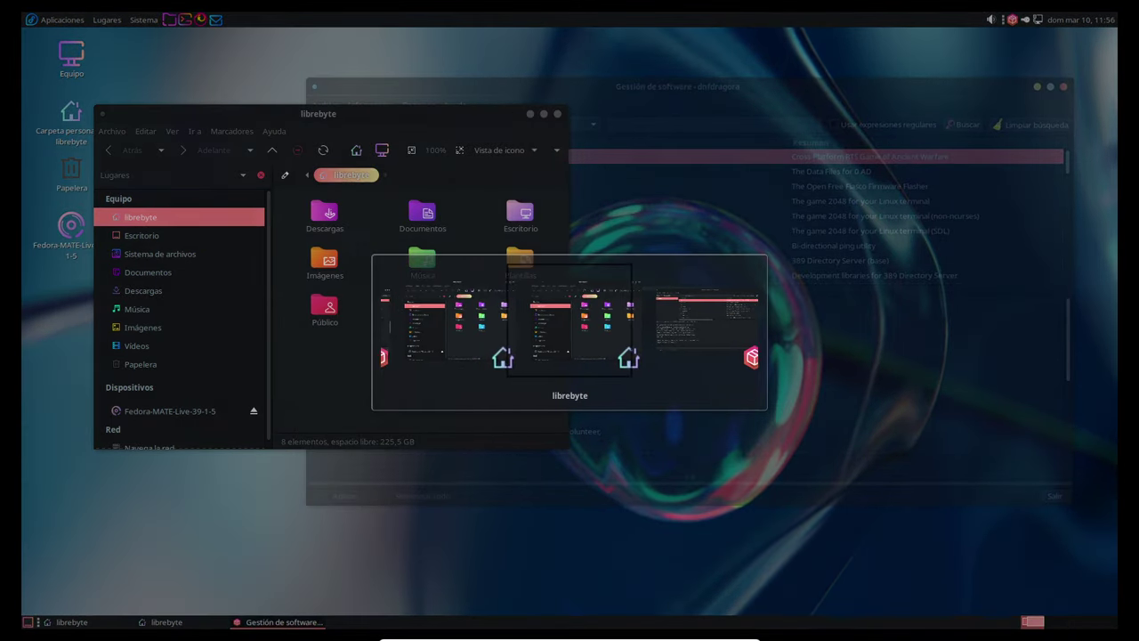
pyautogui.hotkey('alt', 'Tab')
pyautogui.hotkey('alt', 'Tab')
pyautogui.hotkey('alt', 'Tab')
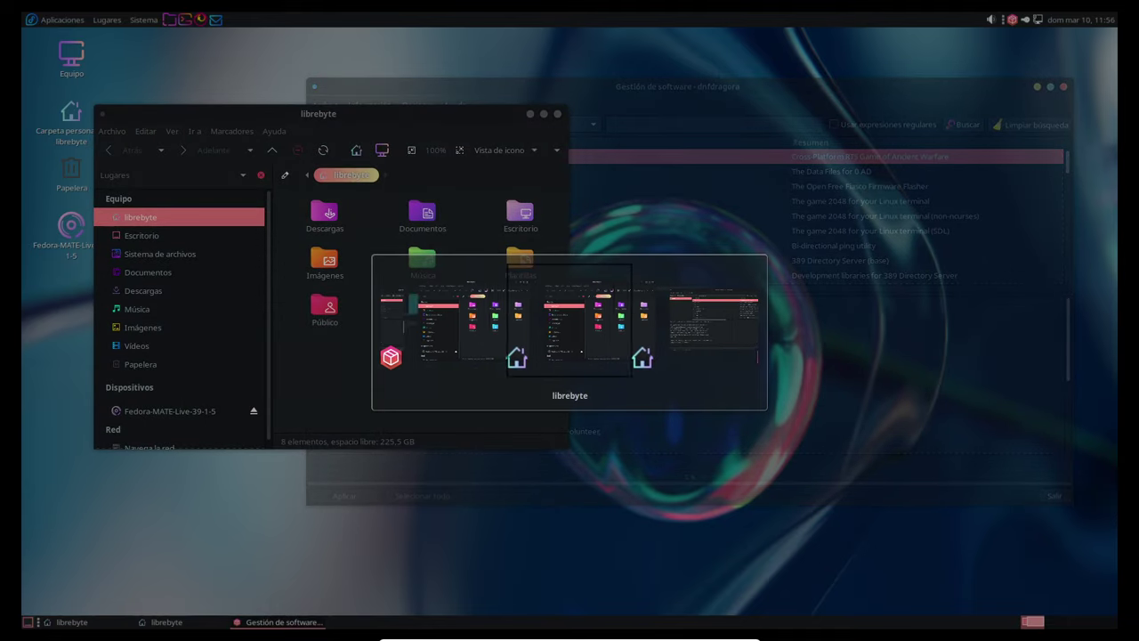
pyautogui.hotkey('alt', 'Tab')
pyautogui.hotkey('alt', 'Tab')
pyautogui.hotkey('alt', 'Tab')
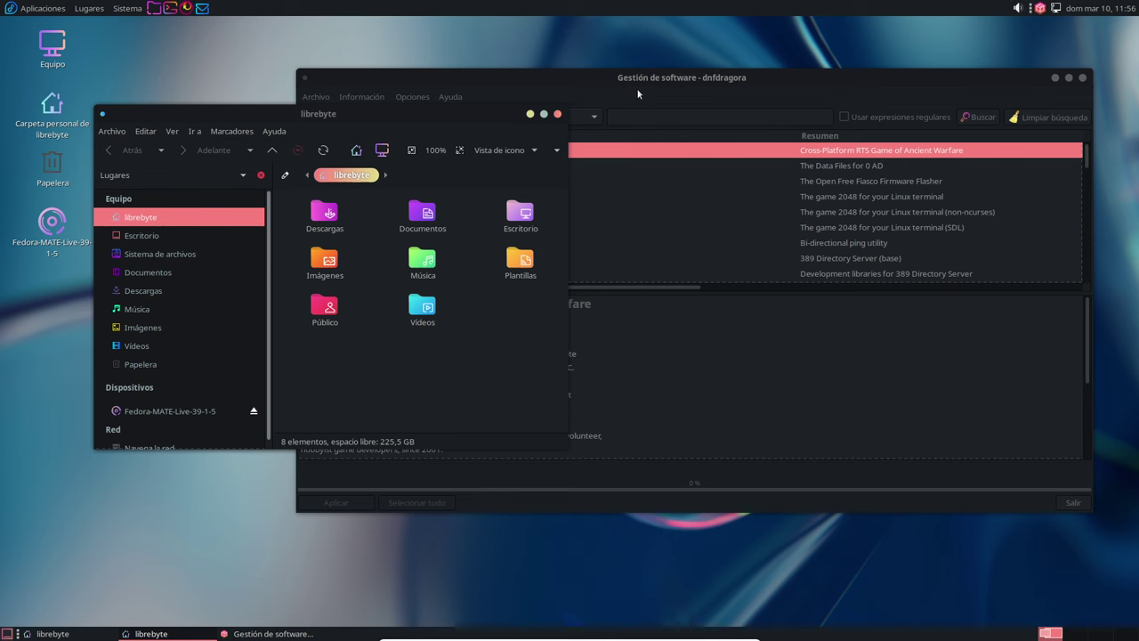
# - Return to the software manager, filter the packages to Instalado and search the names for lightdm
pyautogui.click(657, 80)
pyautogui.click(420, 119)
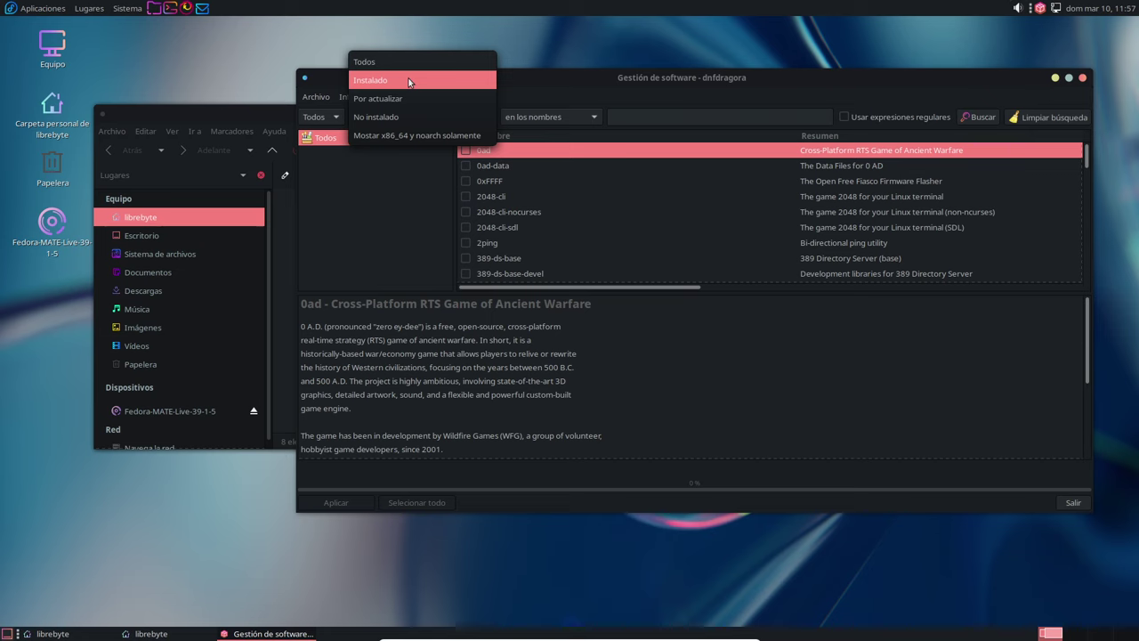
pyautogui.click(418, 117)
pyautogui.click(653, 121)
pyautogui.write('light')
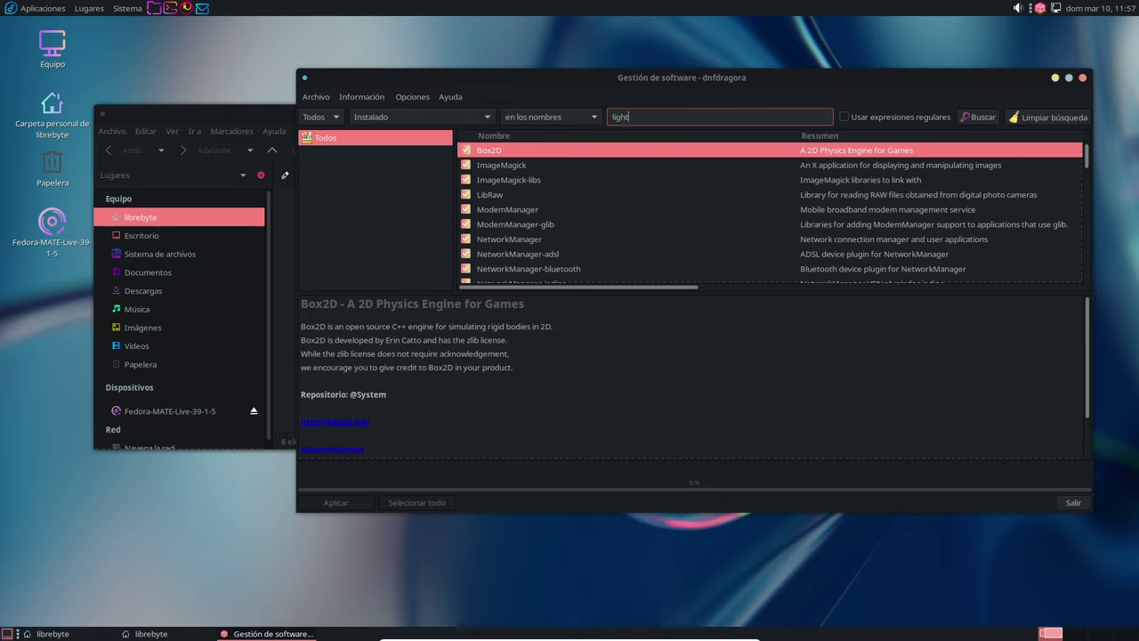
pyautogui.write('dm')
pyautogui.press('Return')
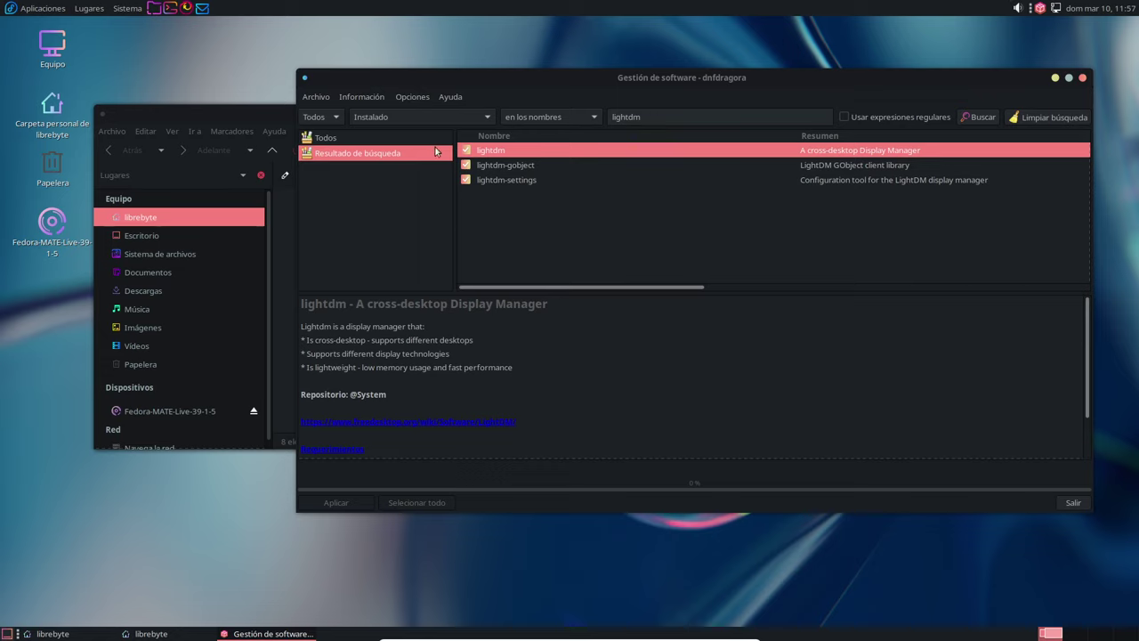
# - Look through the administration entries of the system menu and close it without choosing anything
pyautogui.click(127, 8)
pyautogui.moveTo(152, 28)
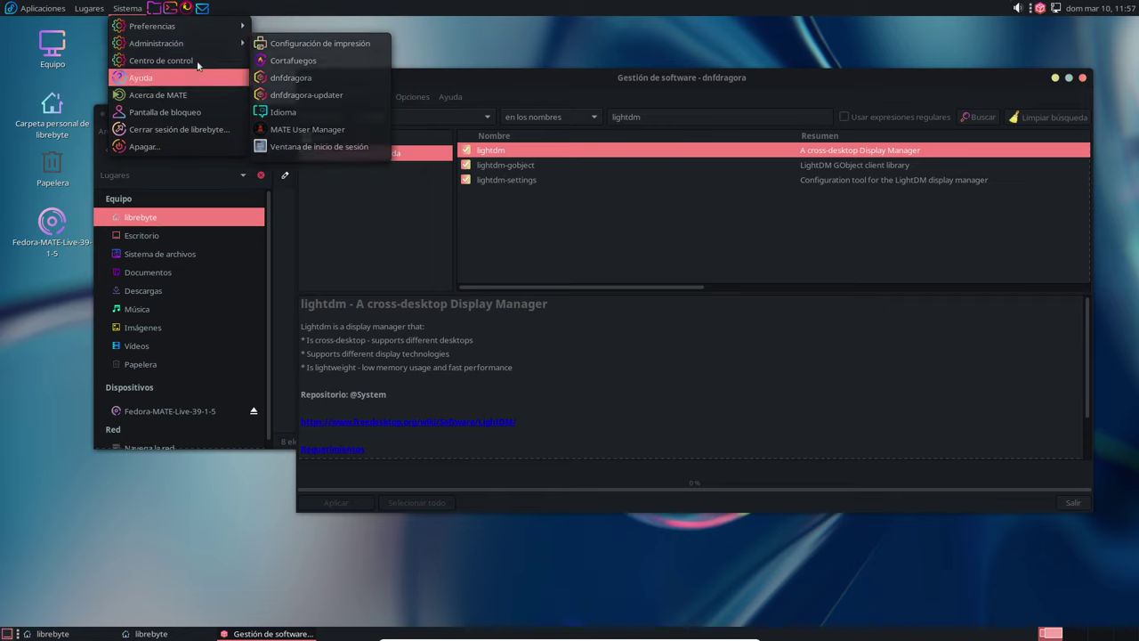
pyautogui.click(471, 80)
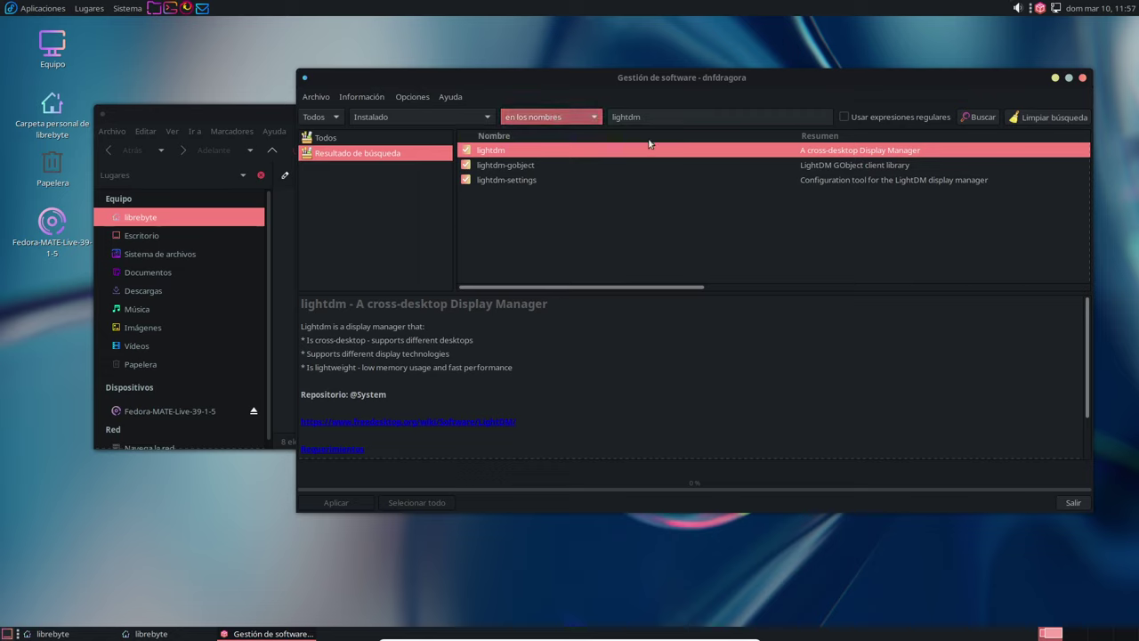
# - Filter the lightdm results to No instalado and view the lightdm-gtk-greeter-settings package, marking it for installation and unmarking it again
pyautogui.click(437, 117)
pyautogui.click(414, 153)
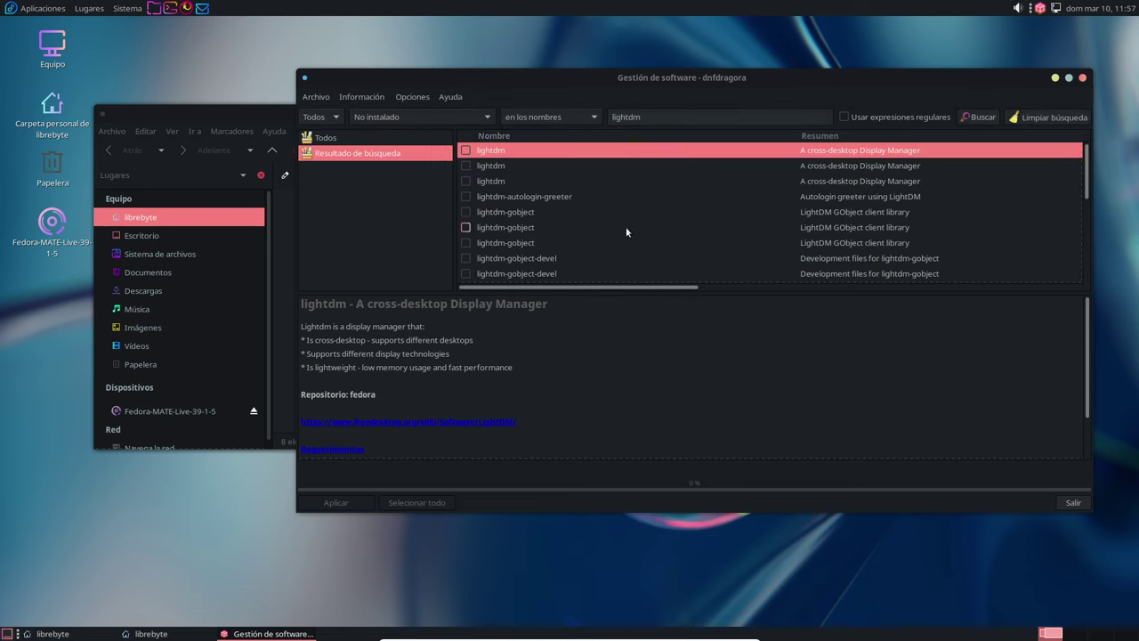
pyautogui.scroll(-3, 625, 231)
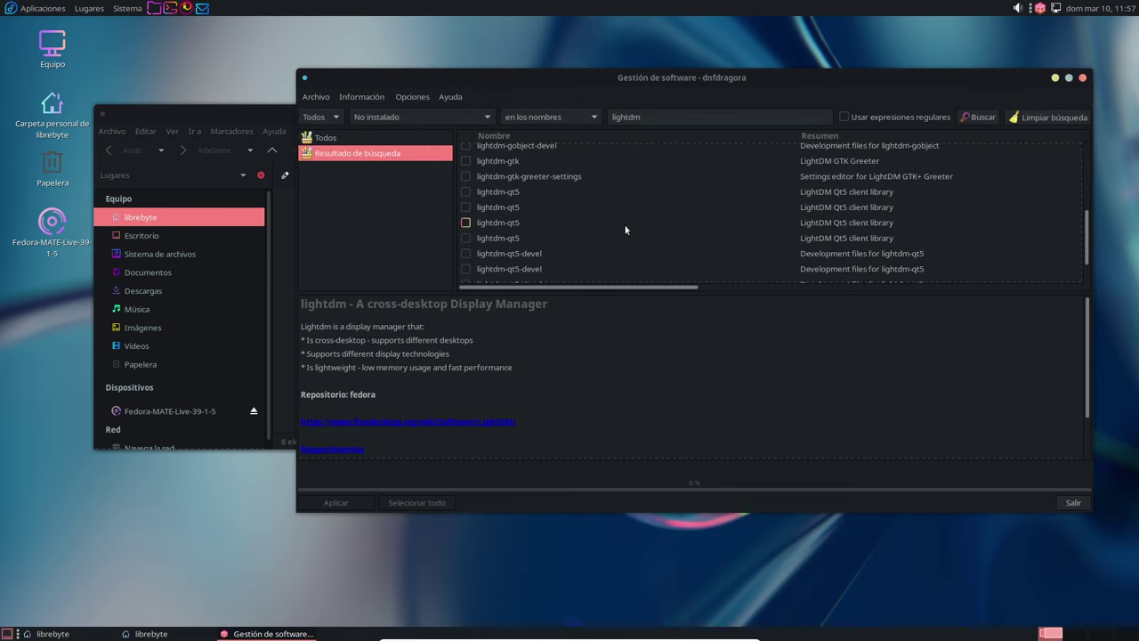
pyautogui.click(564, 178)
pyautogui.moveTo(684, 288)
pyautogui.mouseDown()
pyautogui.moveTo(1049, 294)
pyautogui.moveTo(687, 267)
pyautogui.mouseUp()
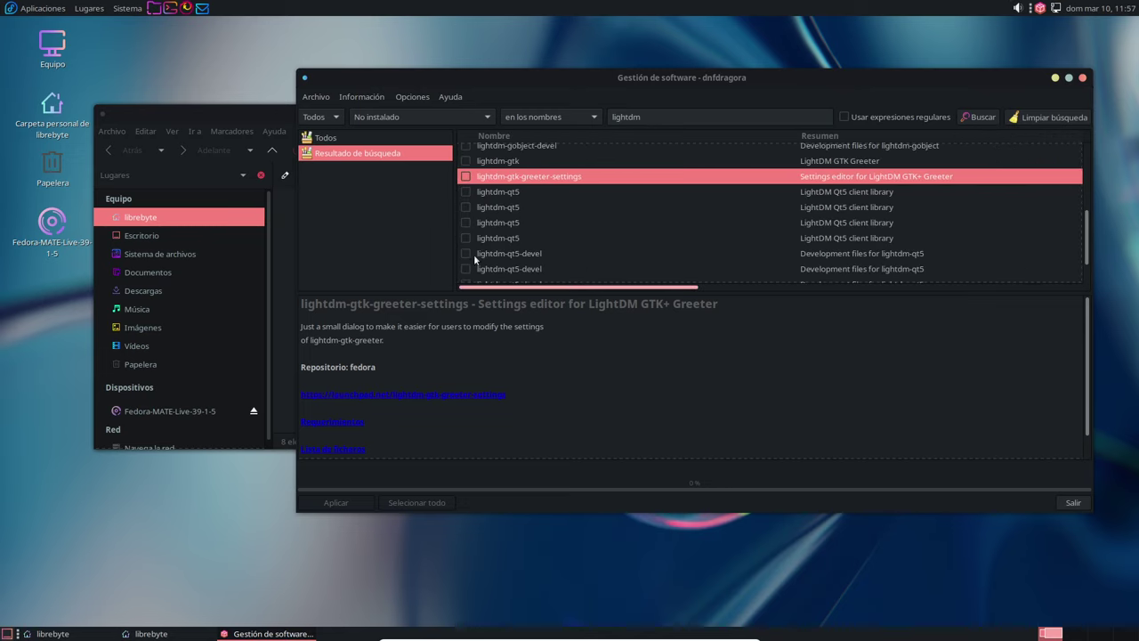
pyautogui.click(467, 177)
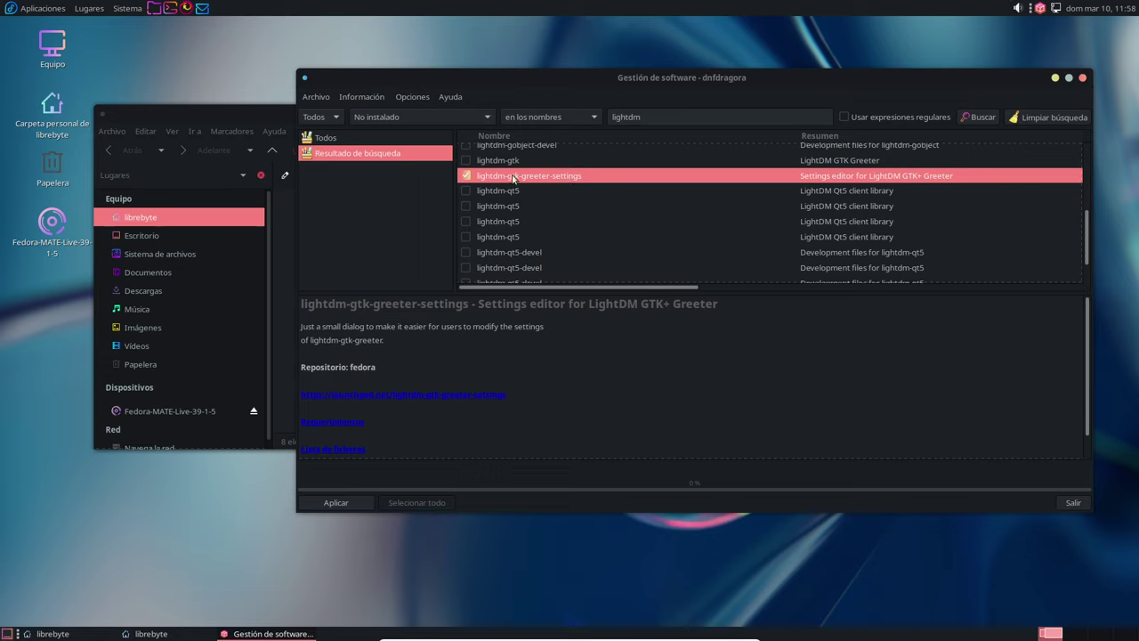
pyautogui.click(466, 176)
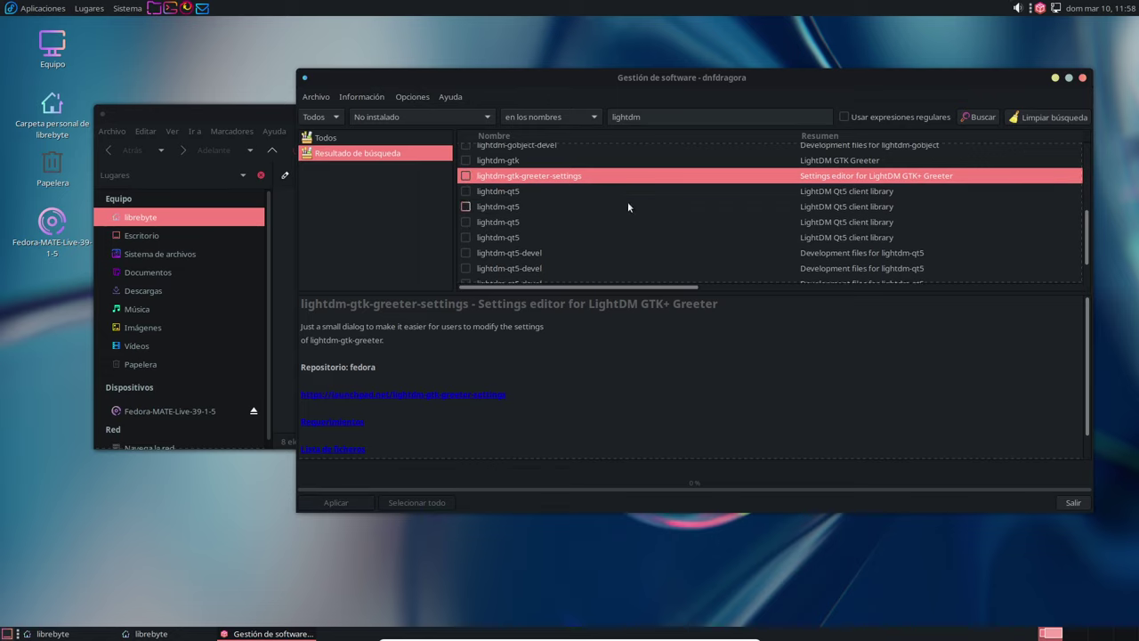
# - View the description and the remaining list columns for the lightdm-gtk package
pyautogui.click(516, 162)
pyautogui.moveTo(697, 287); pyautogui.dragTo(553, 292)
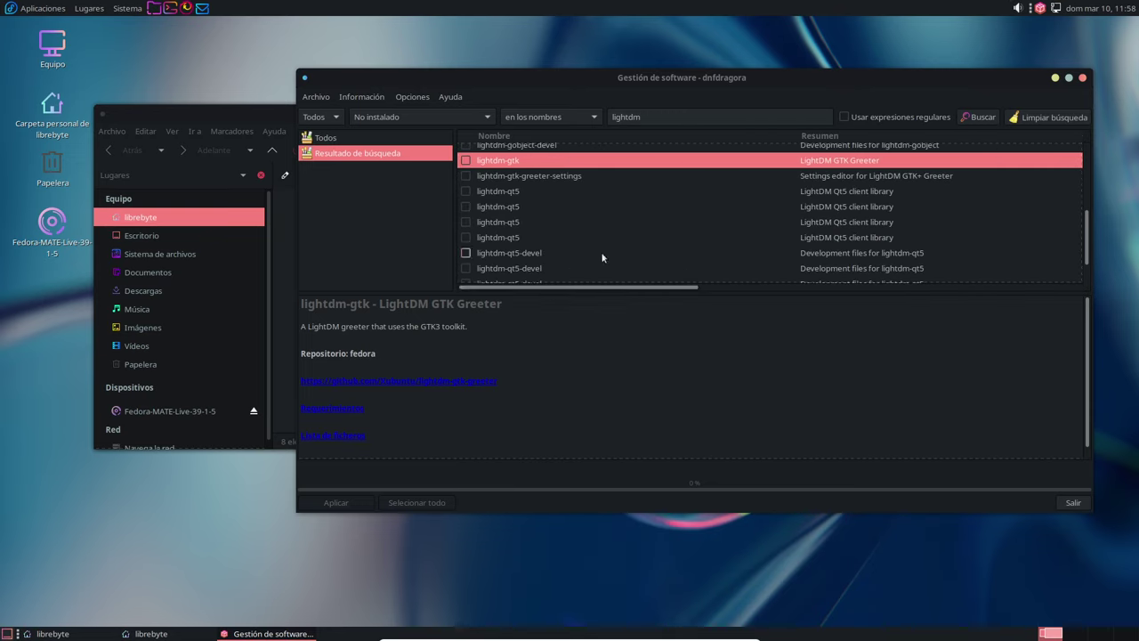
pyautogui.scroll(2, 624, 253)
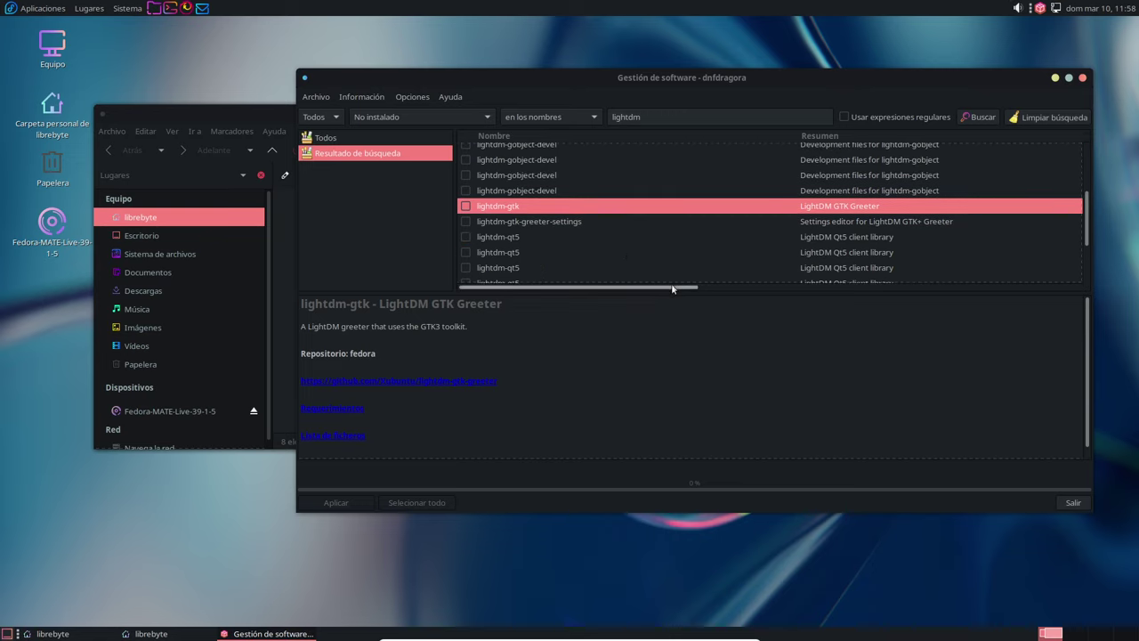
pyautogui.moveTo(675, 287); pyautogui.dragTo(508, 302)
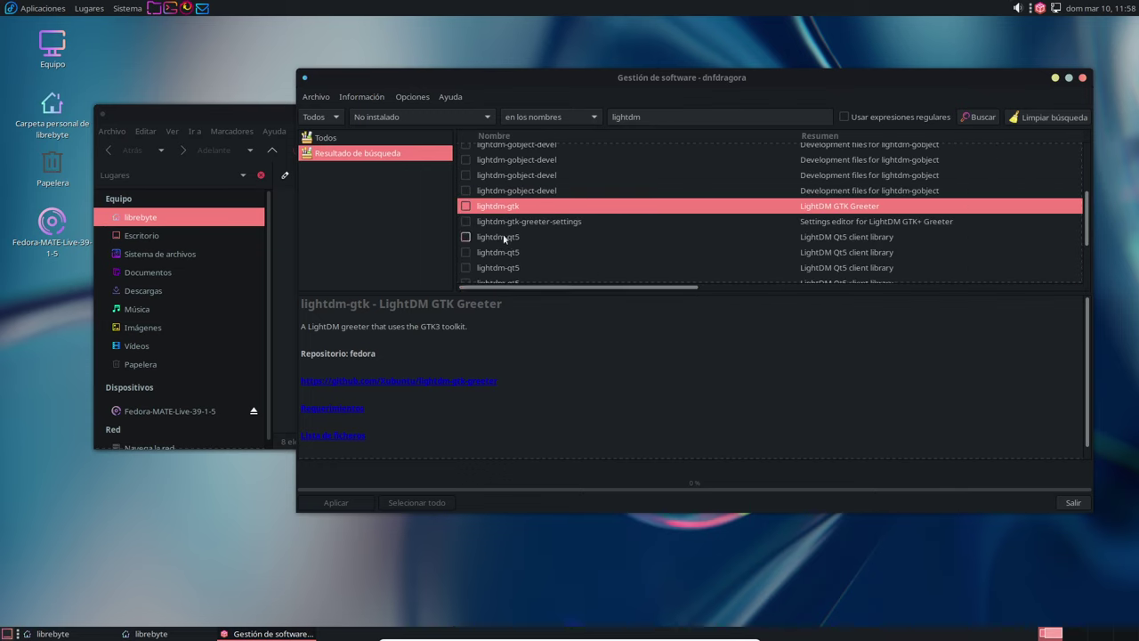
pyautogui.click(465, 206)
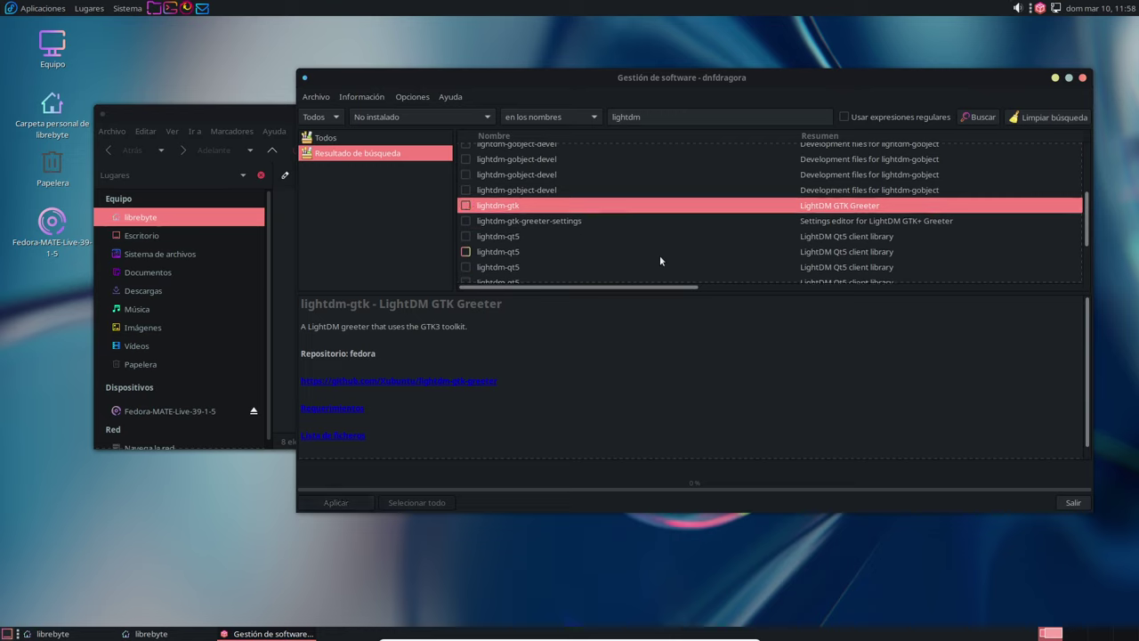
pyautogui.click(467, 221)
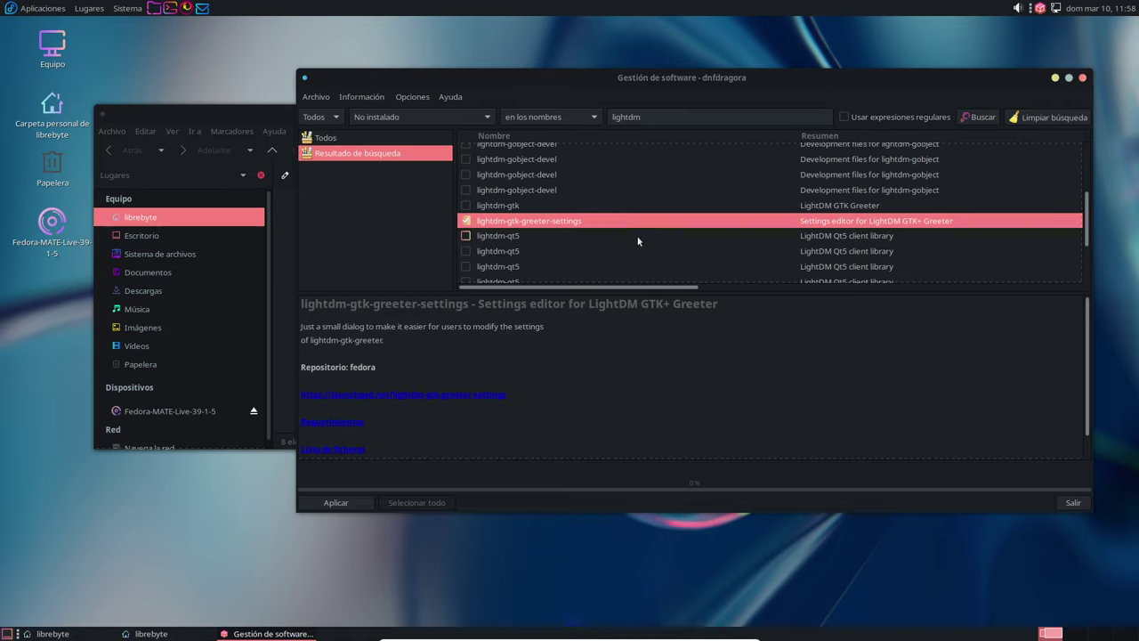
pyautogui.click(466, 222)
# - View the details of the lightdm-settings package among the packages that are not installed
pyautogui.scroll(-3, 648, 242)
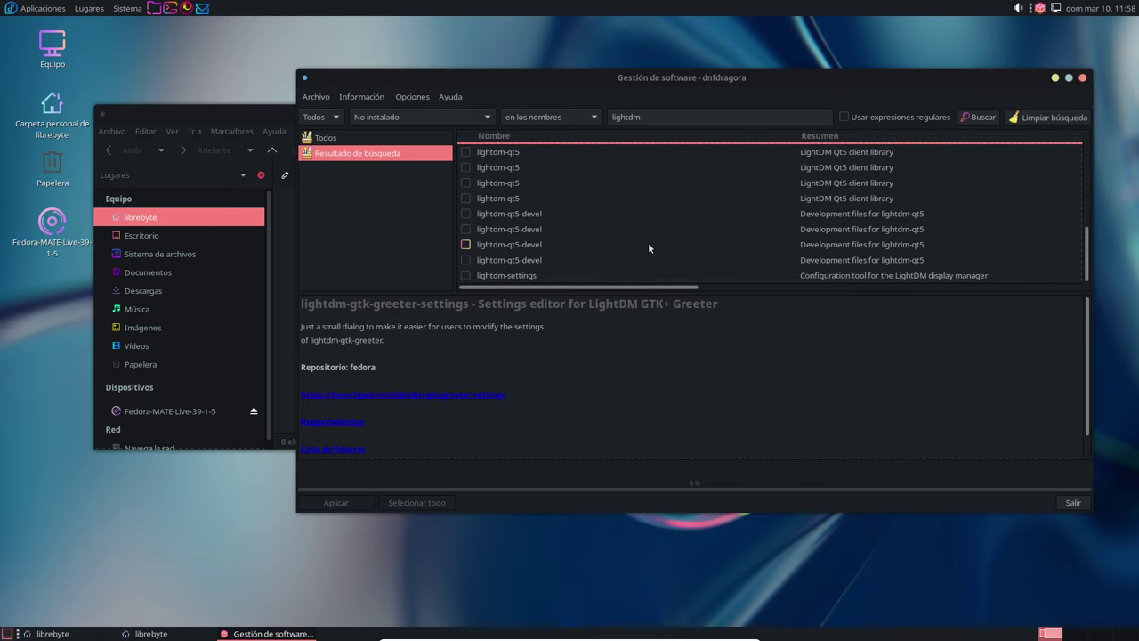
pyautogui.moveTo(675, 288); pyautogui.dragTo(521, 295)
pyautogui.click(498, 276)
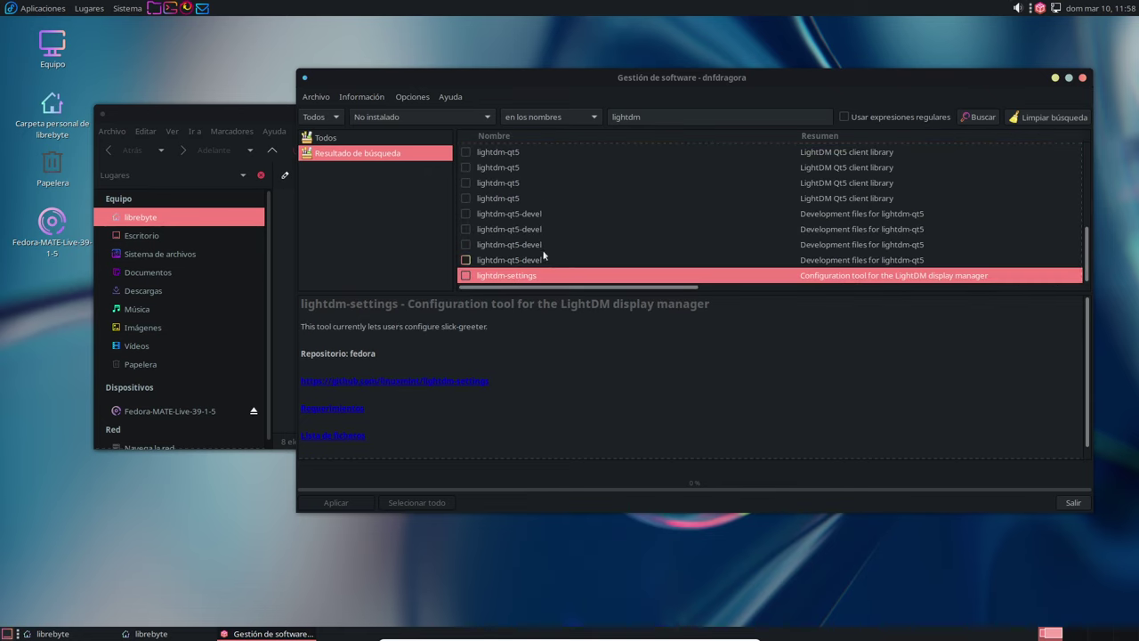
# - Filter the lightdm results to Instalado and check the version and revision of the lightdm-settings package
pyautogui.click(421, 124)
pyautogui.click(409, 86)
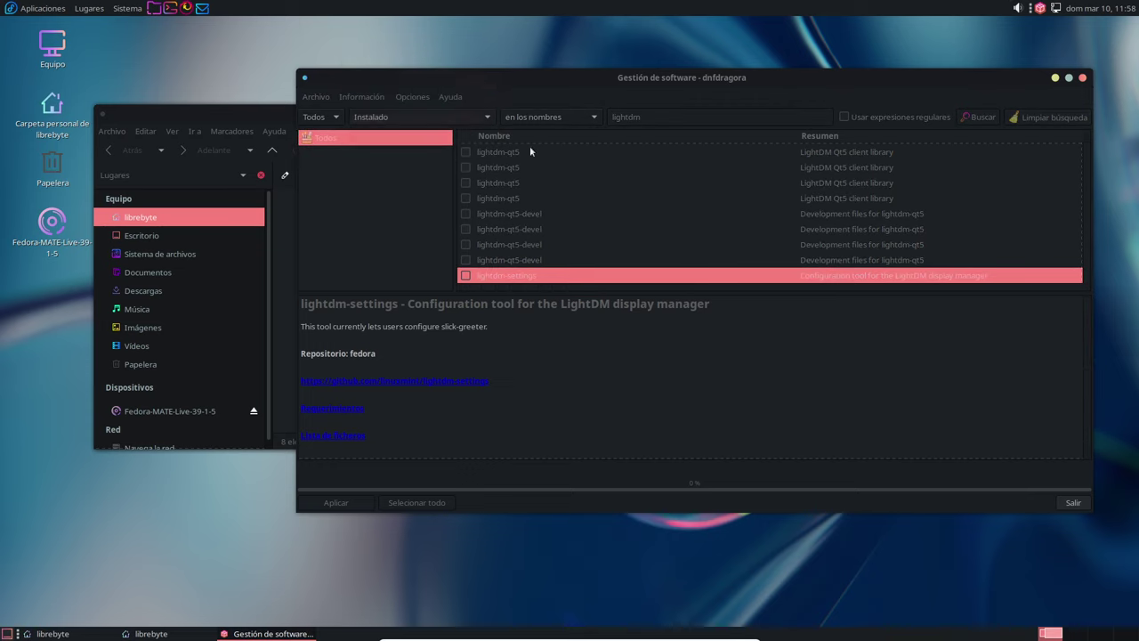
pyautogui.click(565, 181)
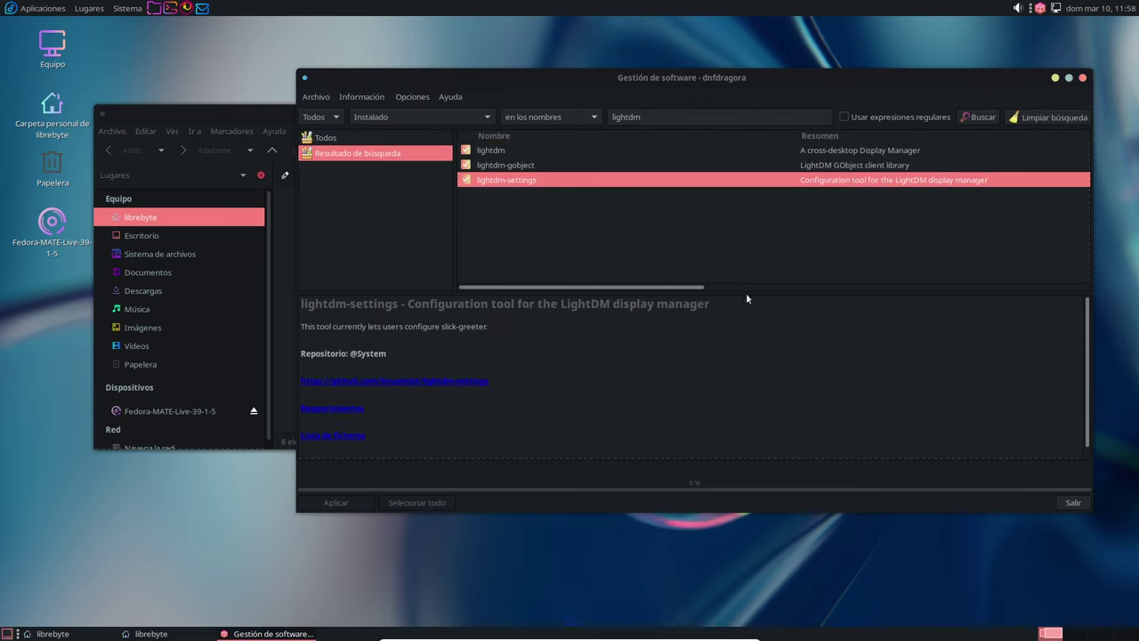
pyautogui.moveTo(712, 290); pyautogui.dragTo(1013, 305)
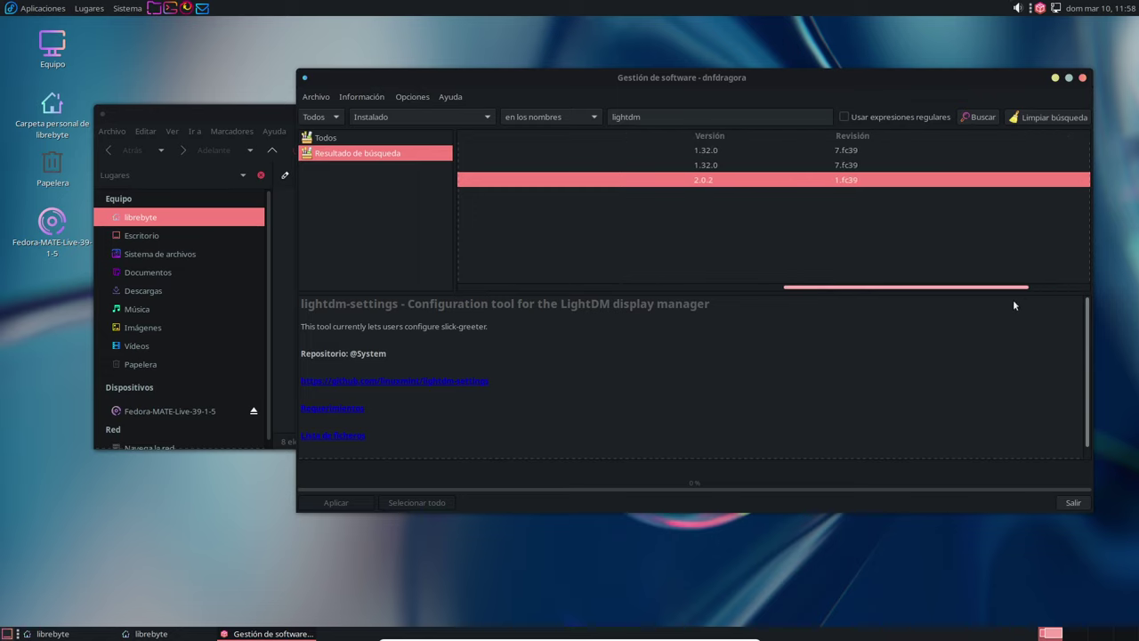
pyautogui.moveTo(1013, 301); pyautogui.dragTo(490, 288)
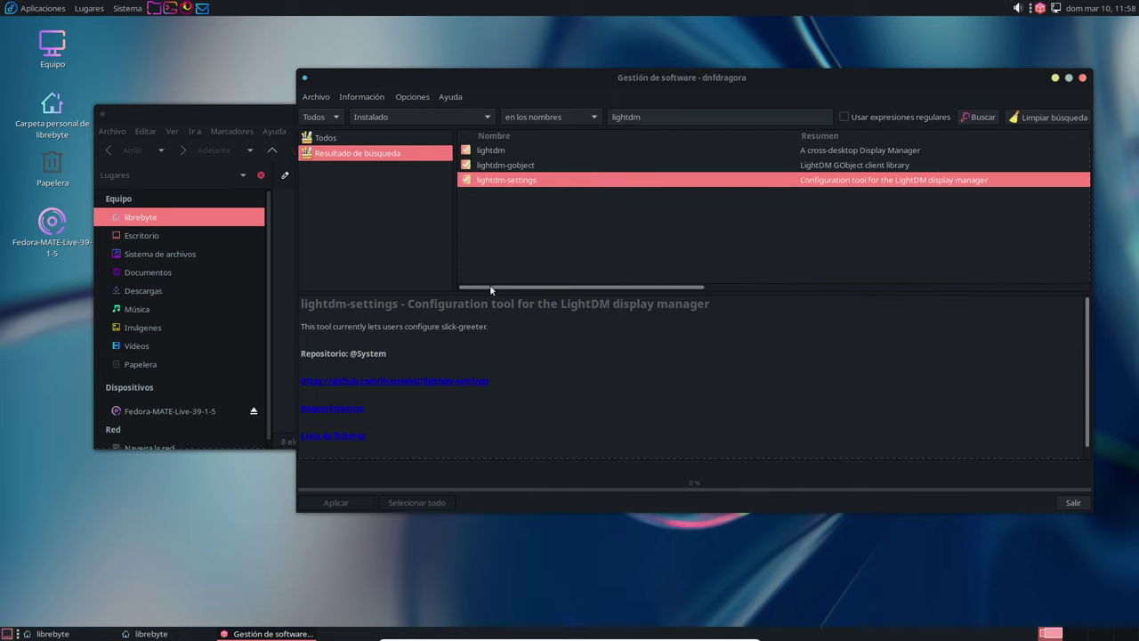
# - Filter the results to No instalado, compare package versions and architectures, and view the third lightdm entry's details
pyautogui.click(456, 113)
pyautogui.click(408, 151)
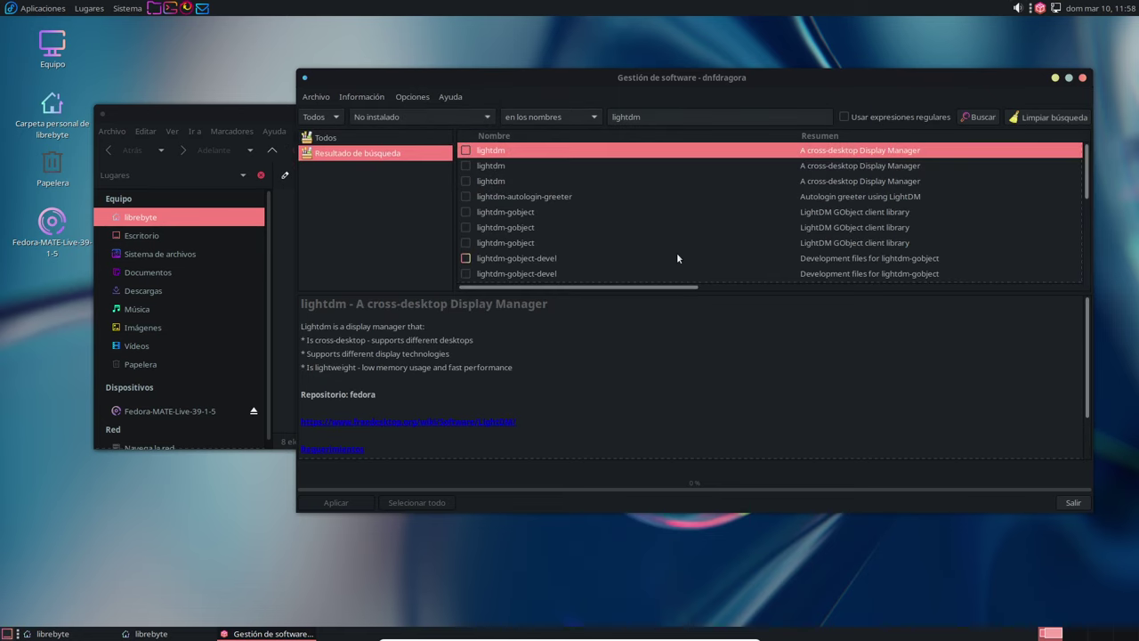
pyautogui.moveTo(685, 289); pyautogui.dragTo(1051, 301)
pyautogui.scroll(-1, 1017, 229)
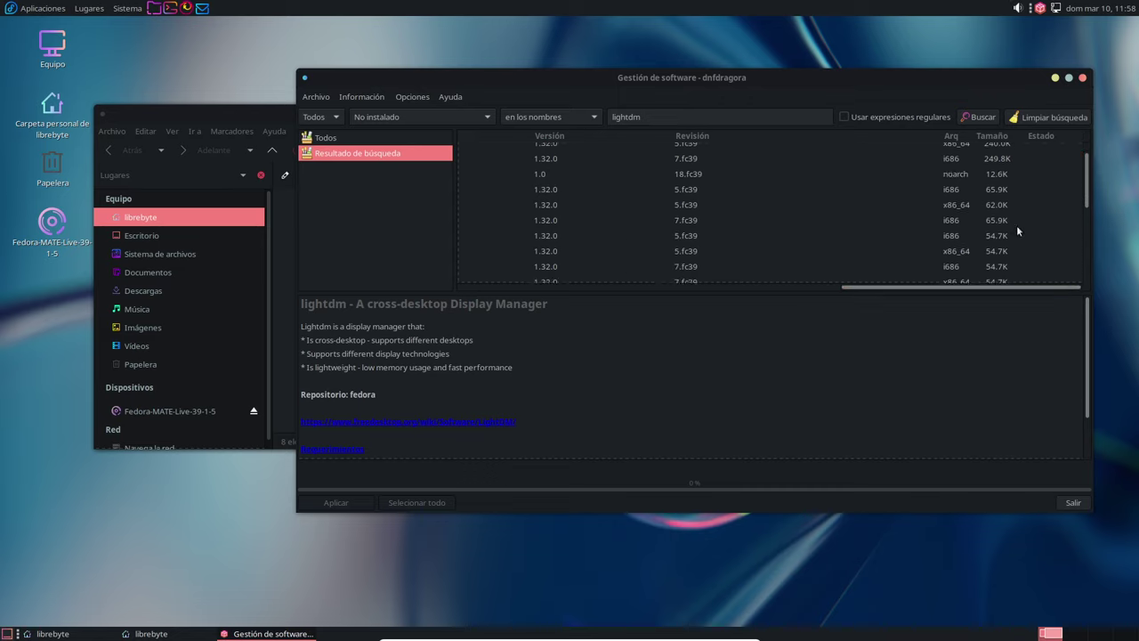
pyautogui.moveTo(948, 289); pyautogui.dragTo(510, 287)
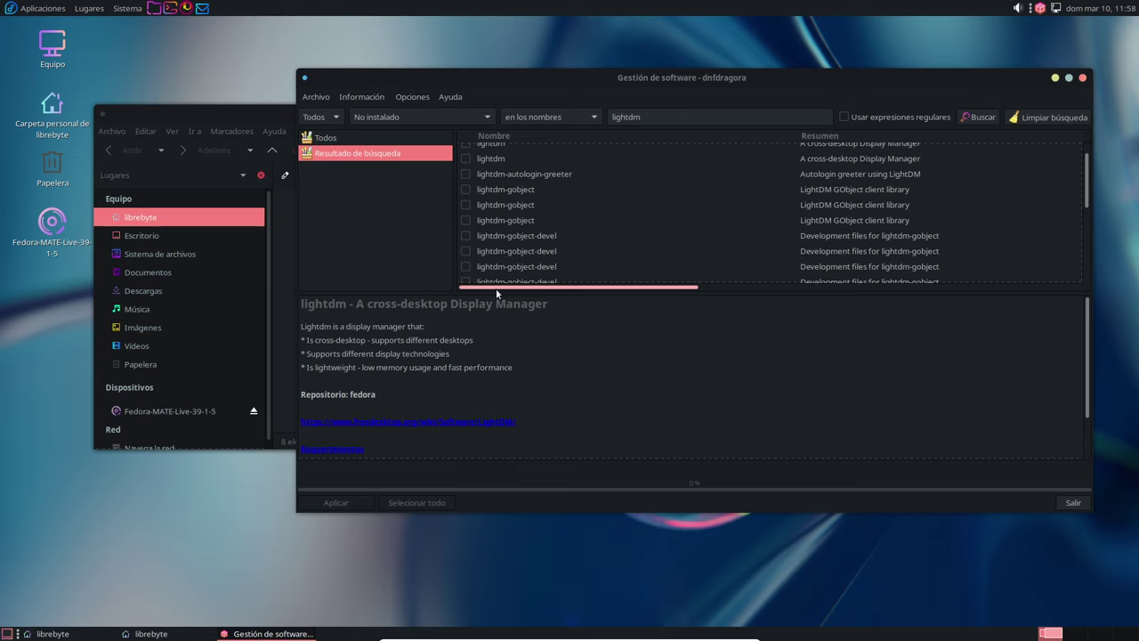
pyautogui.click(539, 156)
pyautogui.moveTo(663, 287); pyautogui.dragTo(709, 233)
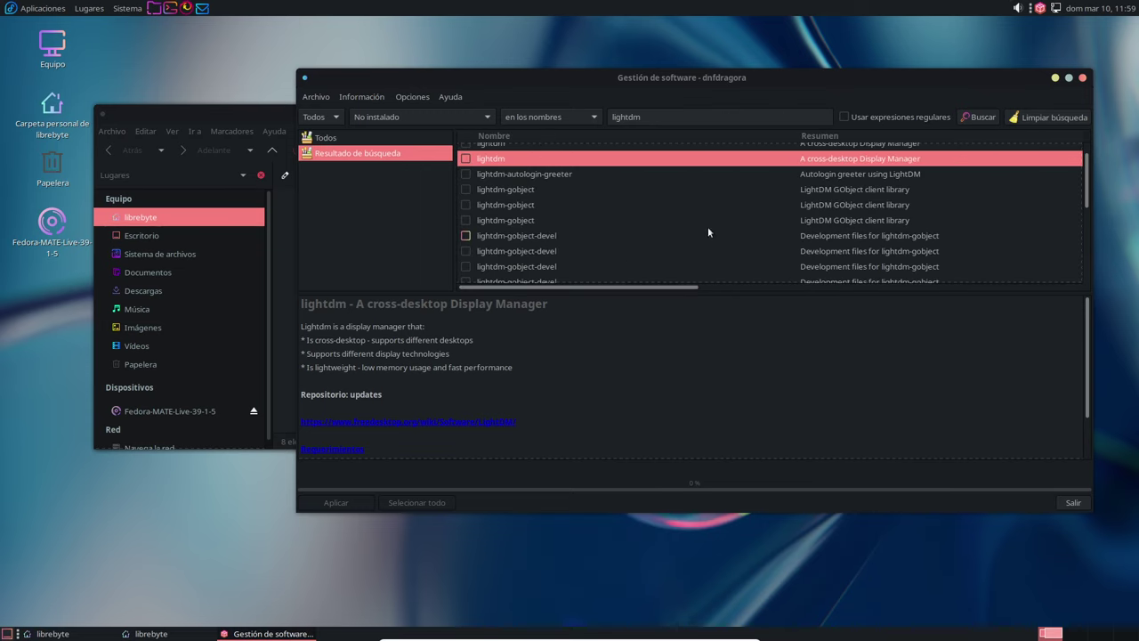
# - Review the Sistema, Diseño, Buscar and Escribiendo registros sections of the dnfdragora options and close the dialog
pyautogui.click(406, 98)
pyautogui.click(427, 117)
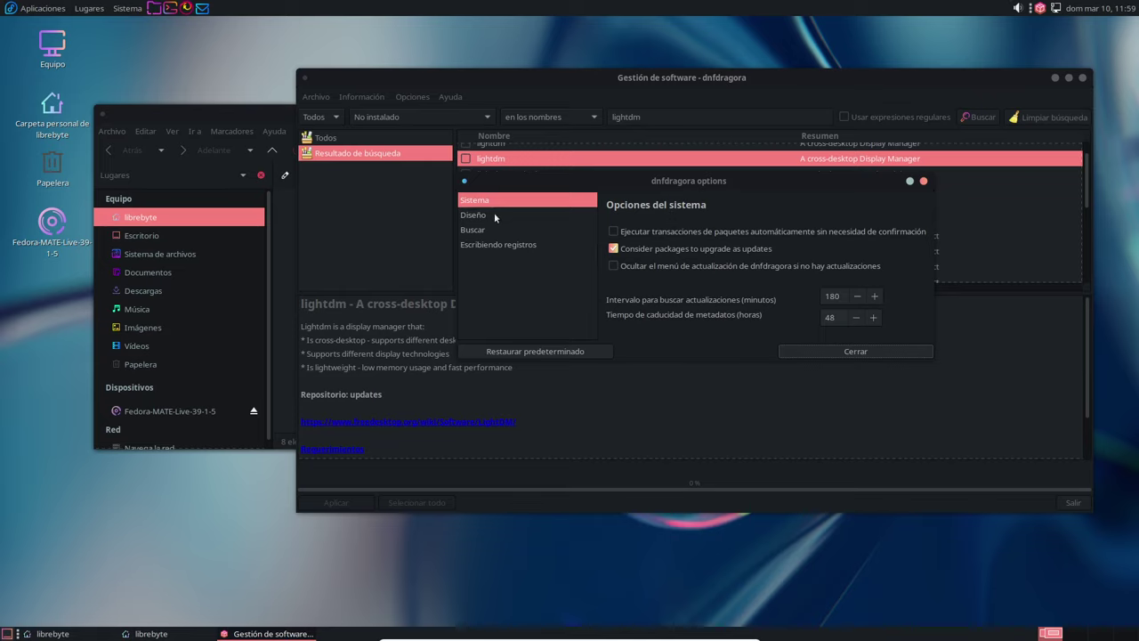
pyautogui.press('Down')
pyautogui.press('Down')
pyautogui.click(535, 245)
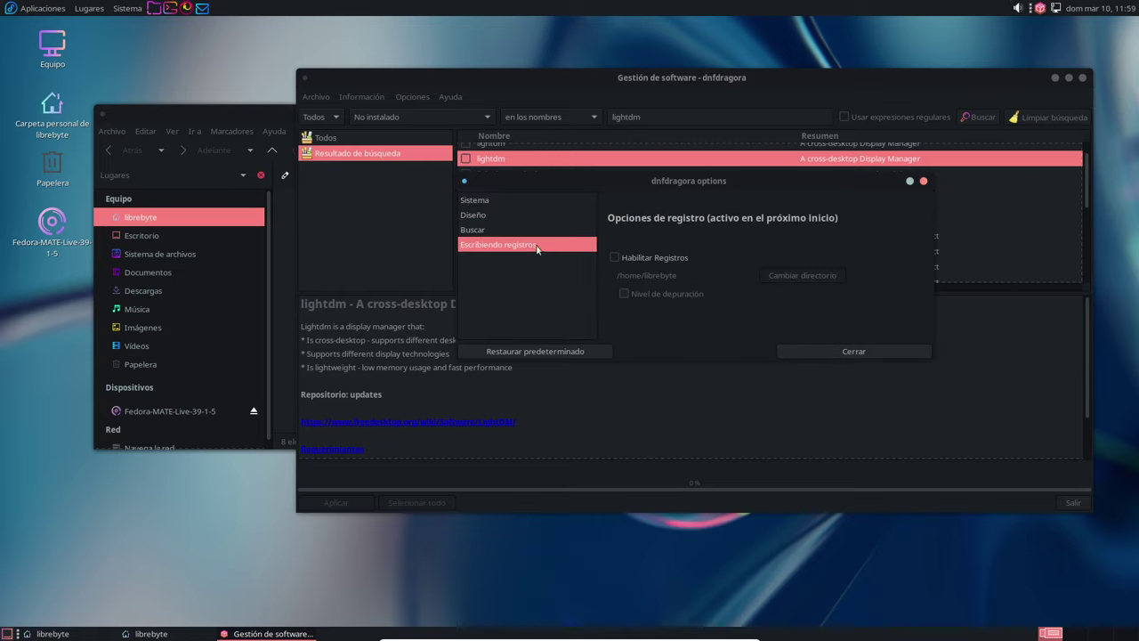
pyautogui.click(500, 201)
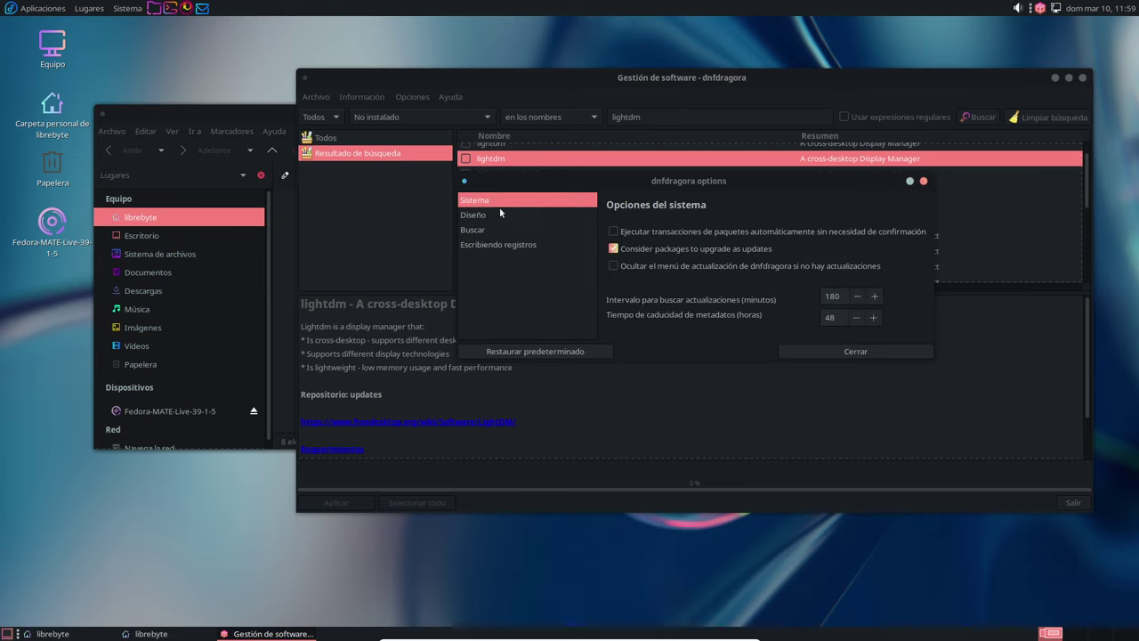
pyautogui.press('Down')
pyautogui.press('Down')
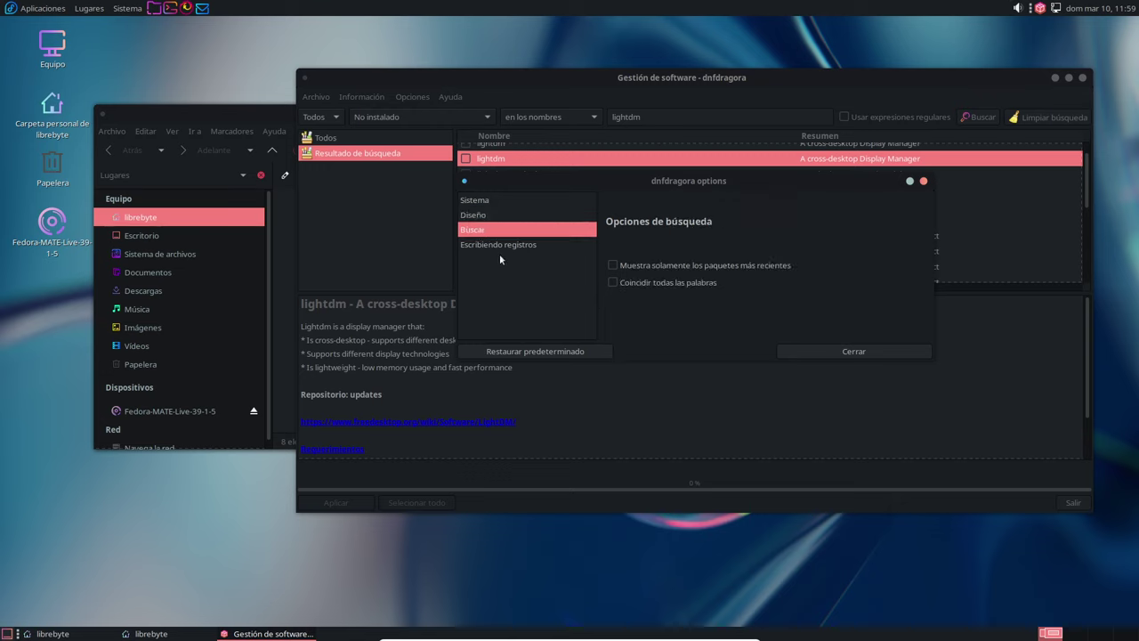
pyautogui.click(488, 201)
pyautogui.click(856, 351)
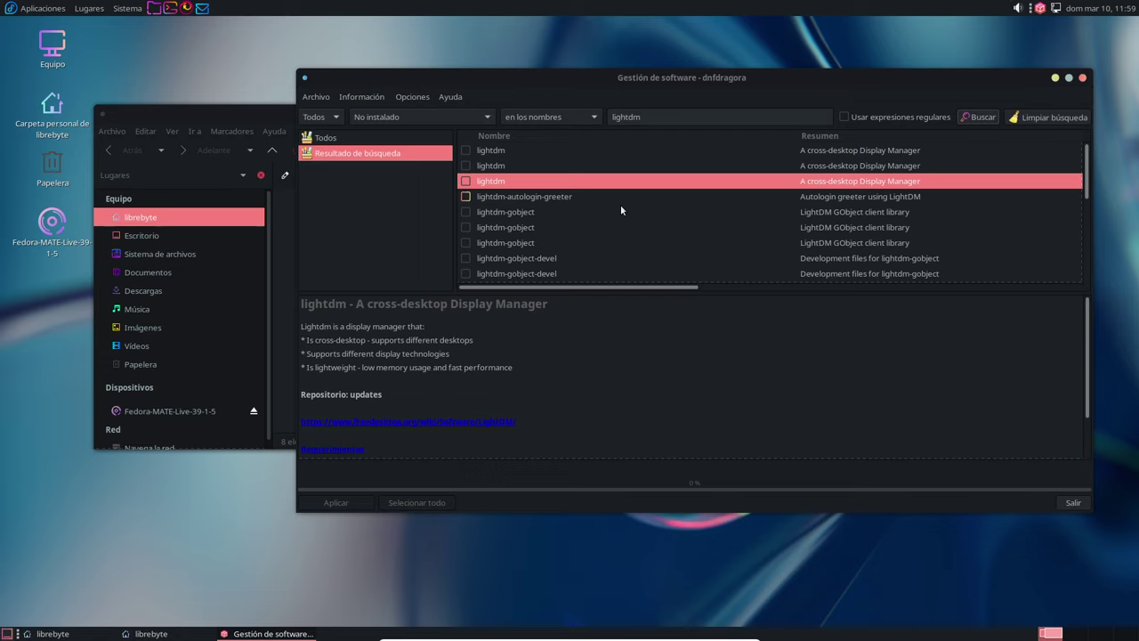
# - Show only the installed packages in the lightdm search results
pyautogui.click(419, 122)
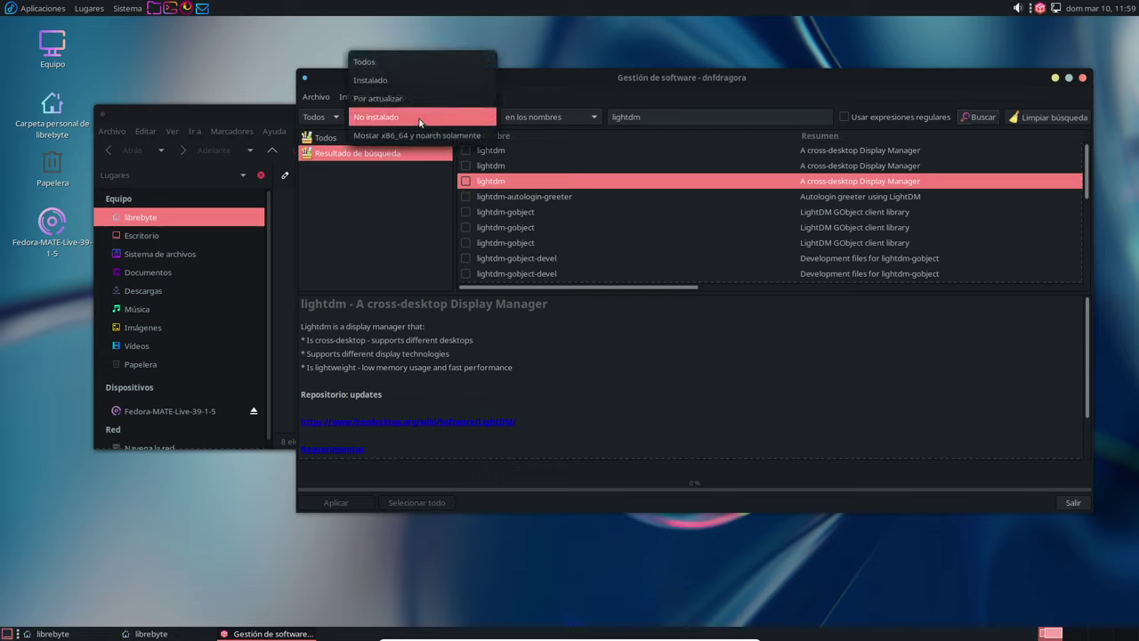
pyautogui.click(409, 78)
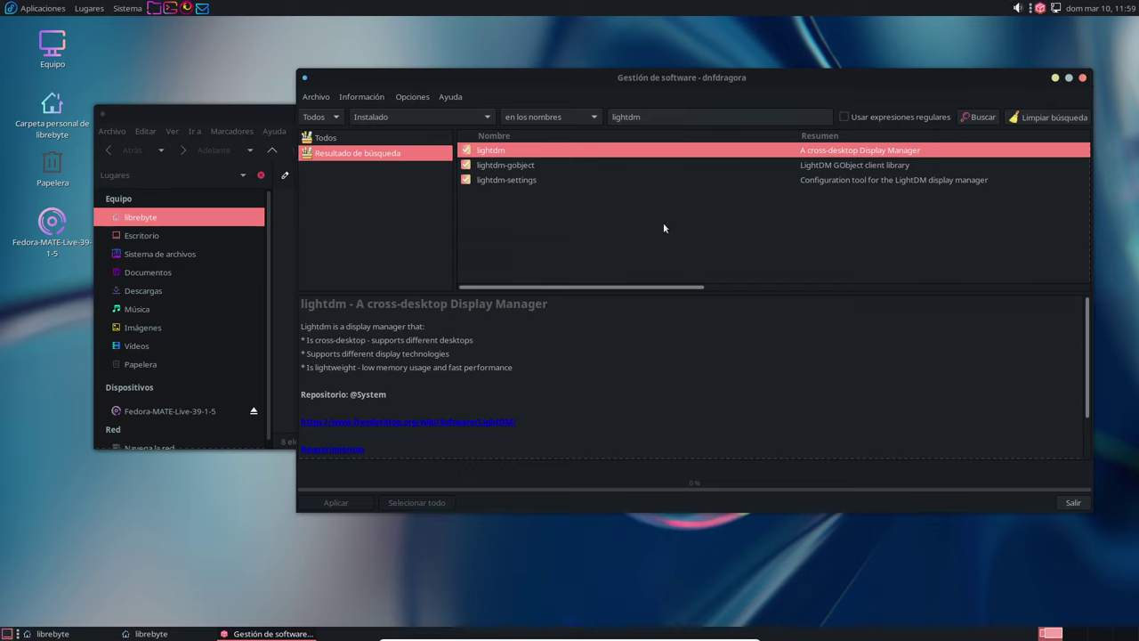
# - View the lightdm-settings package details, and open a new home folder window and a MATE Terminal window
pyautogui.click(534, 182)
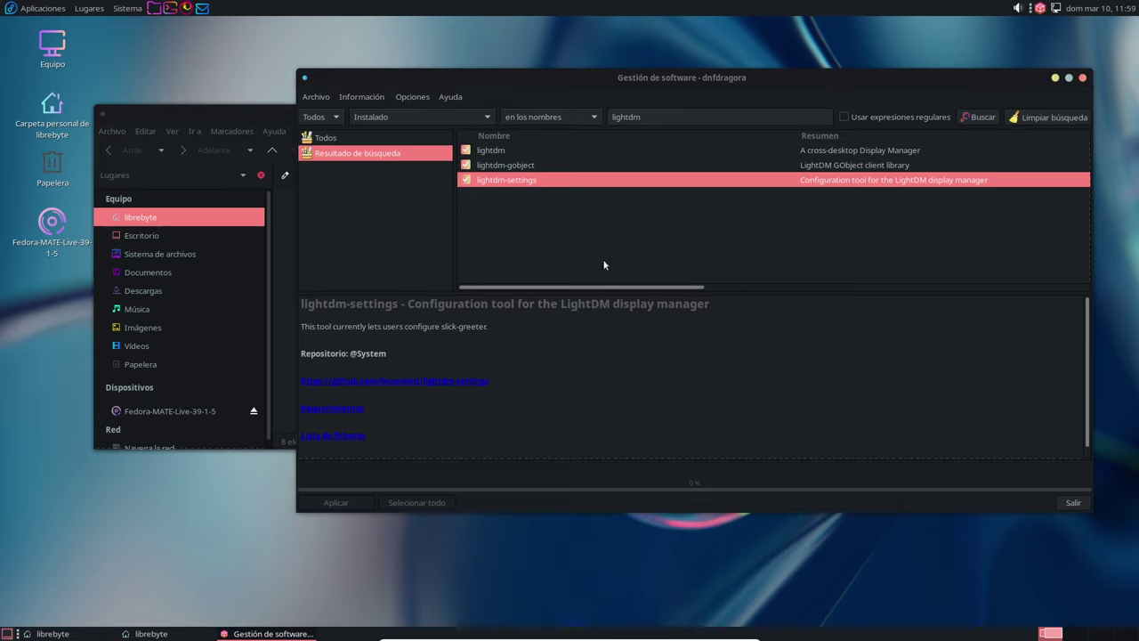
pyautogui.click(154, 8)
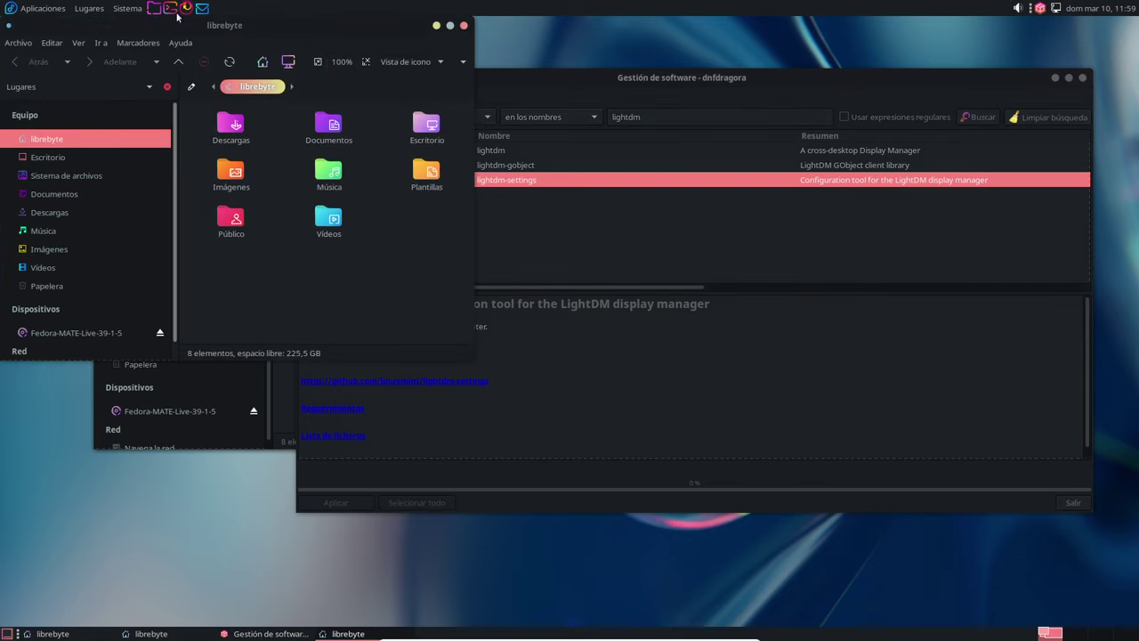
pyautogui.click(170, 8)
pyautogui.moveTo(294, 47); pyautogui.dragTo(722, 70)
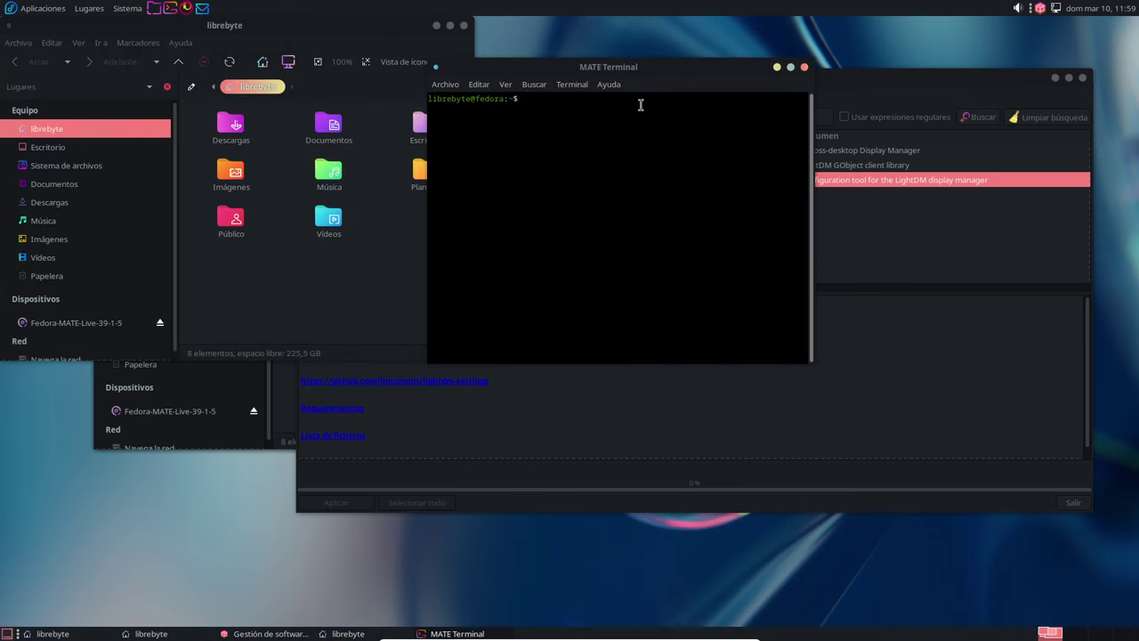
# - Search dnfdragora package names for firacode and filter the results to No instalado
pyautogui.click(867, 76)
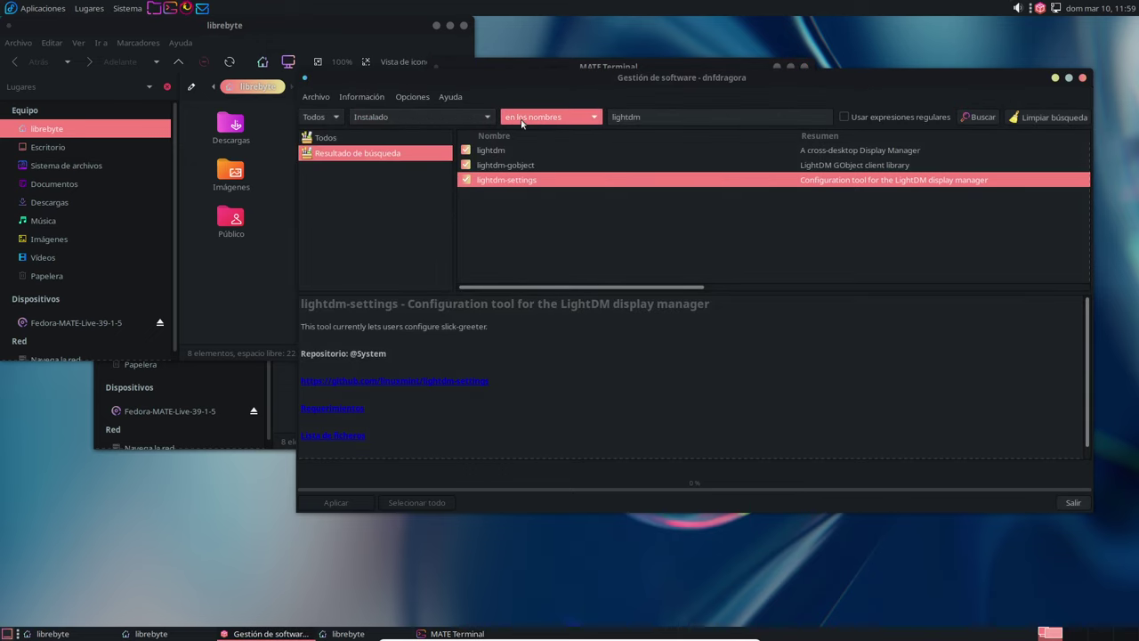
pyautogui.press('Tab')
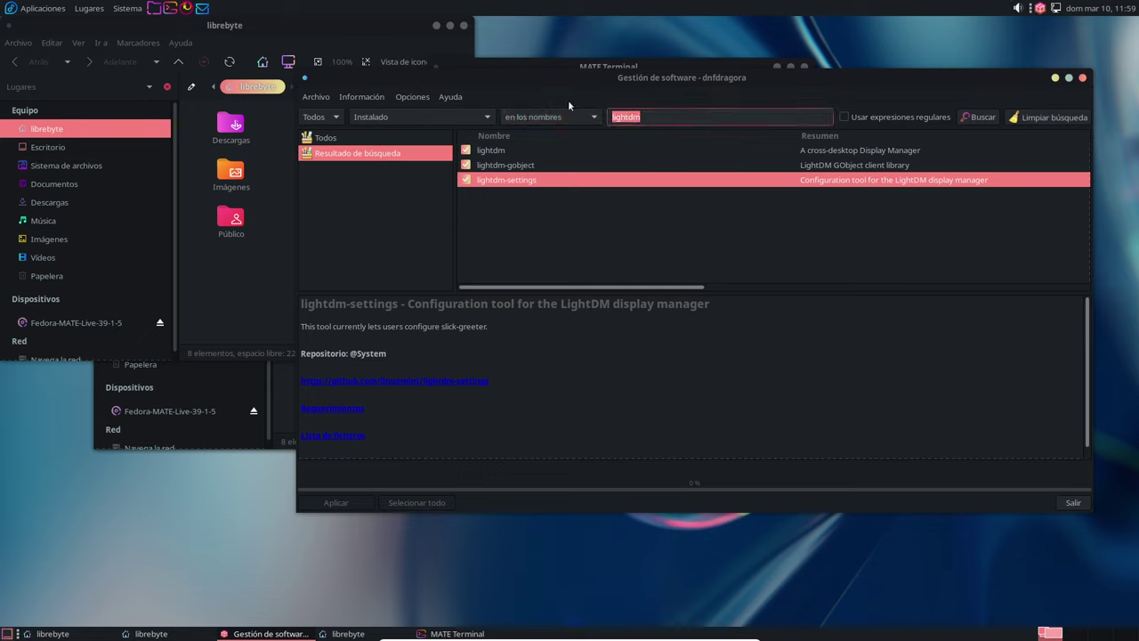
pyautogui.write('firacode')
pyautogui.press('Return')
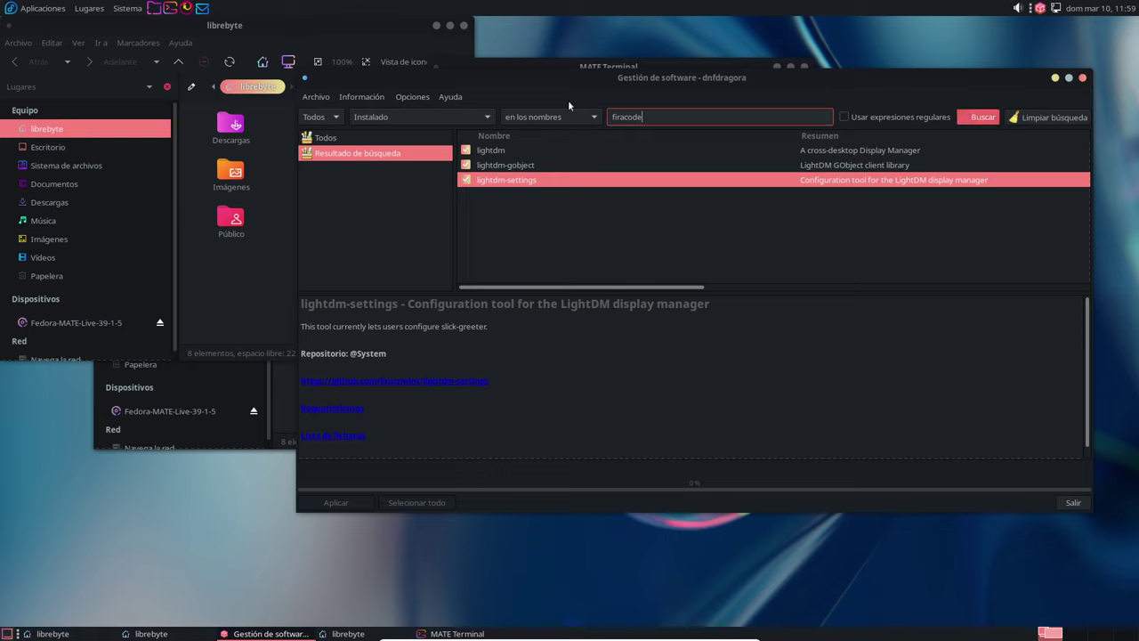
pyautogui.click(422, 119)
pyautogui.click(391, 135)
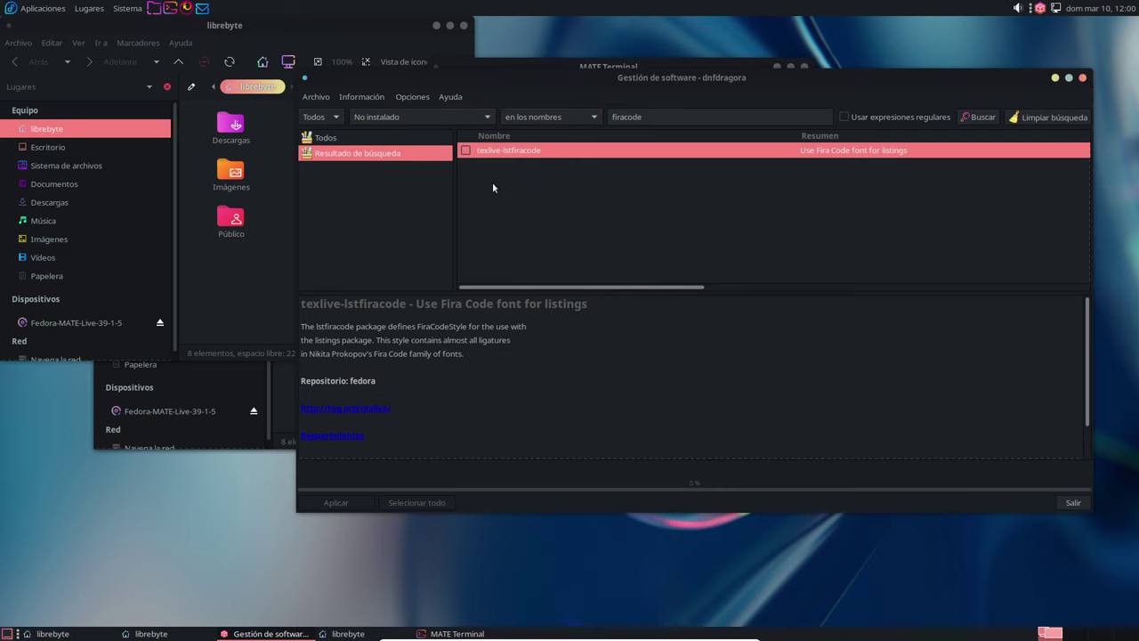
# - Switch to MATE Terminal and enter ls and the -> character sequence to check how the current font renders them
pyautogui.hotkey('alt', 'Tab')
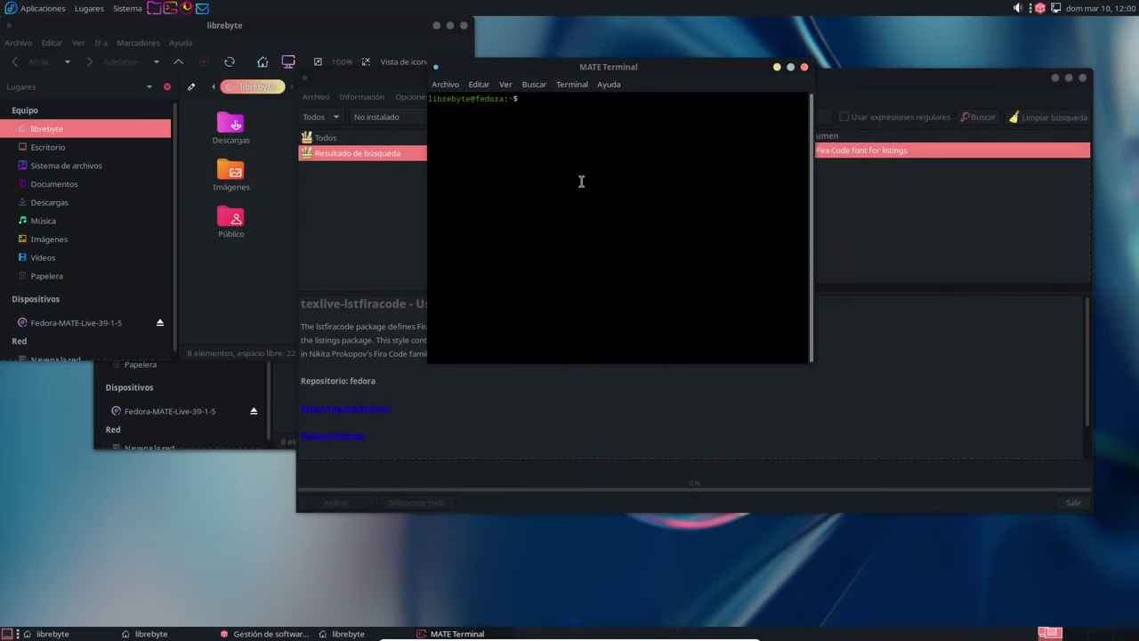
pyautogui.write('ls')
pyautogui.press('Return')
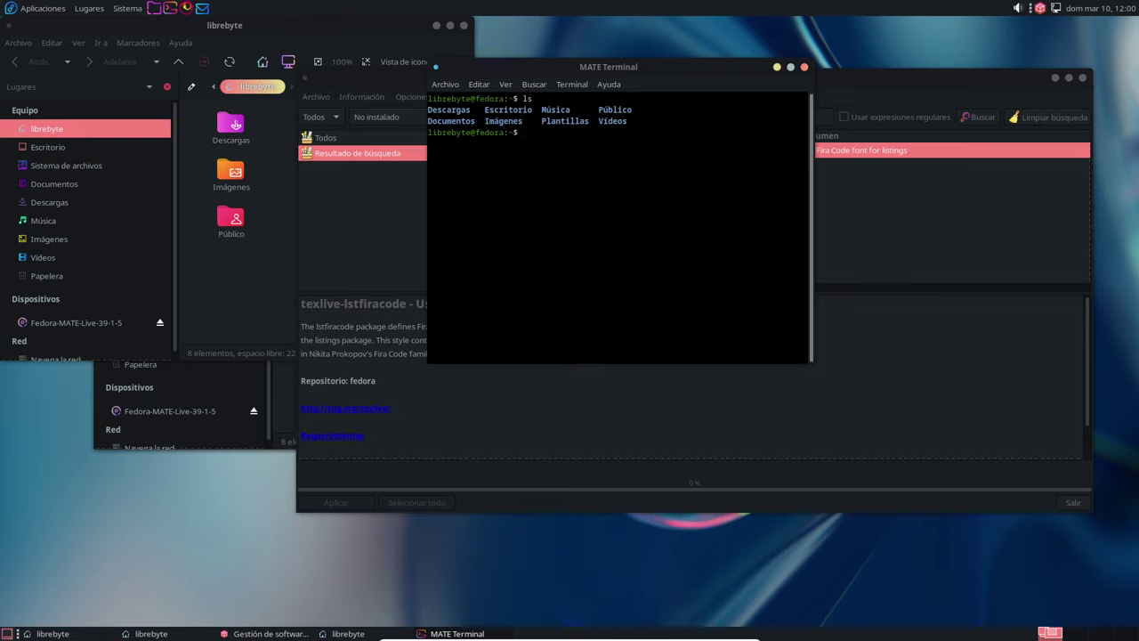
pyautogui.write('->')
pyautogui.press('Return')
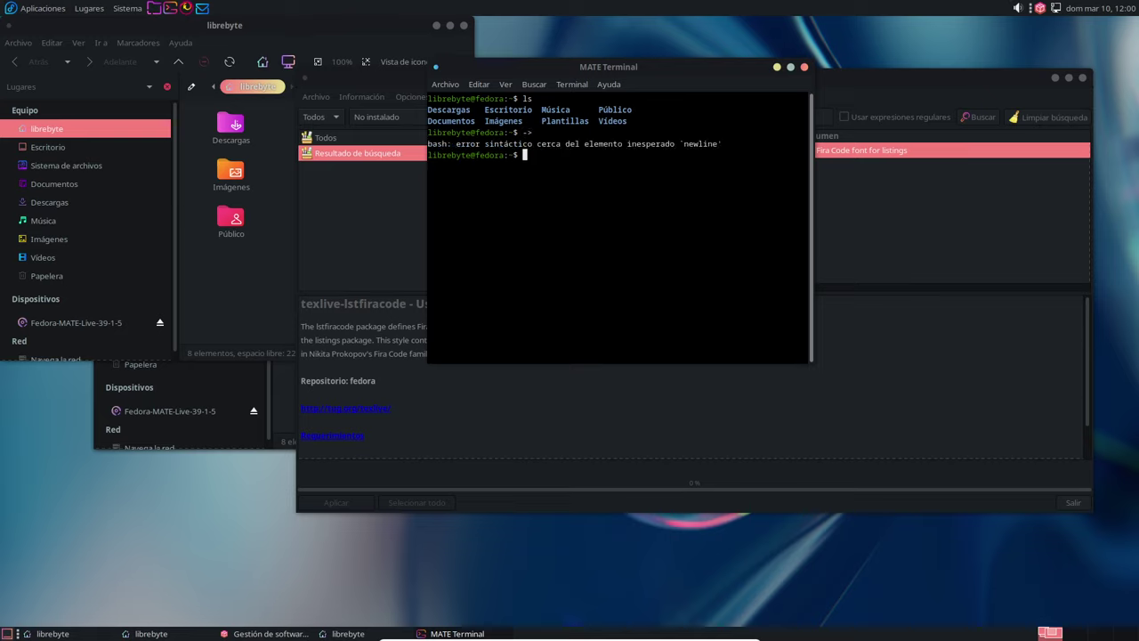
# - Return to dnfdragora and broaden the search for uninstalled packages to fira
pyautogui.click(879, 85)
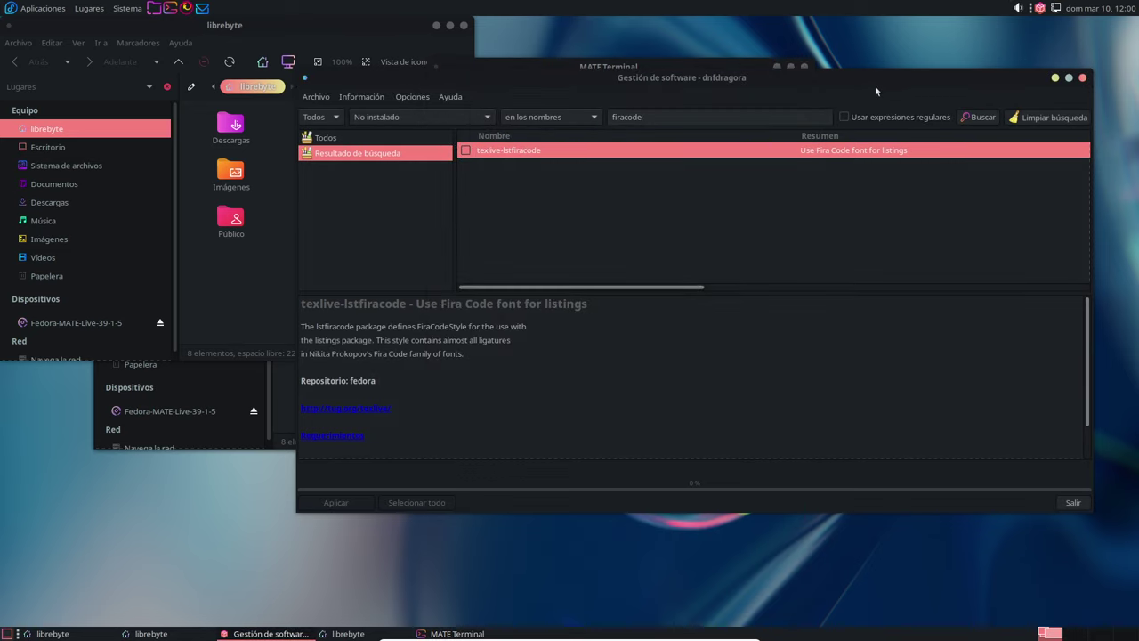
pyautogui.click(464, 151)
pyautogui.click(465, 151)
pyautogui.click(707, 117)
pyautogui.press('BackSpace')
pyautogui.press('BackSpace')
pyautogui.press('BackSpace')
pyautogui.press('BackSpace')
pyautogui.press('Return')
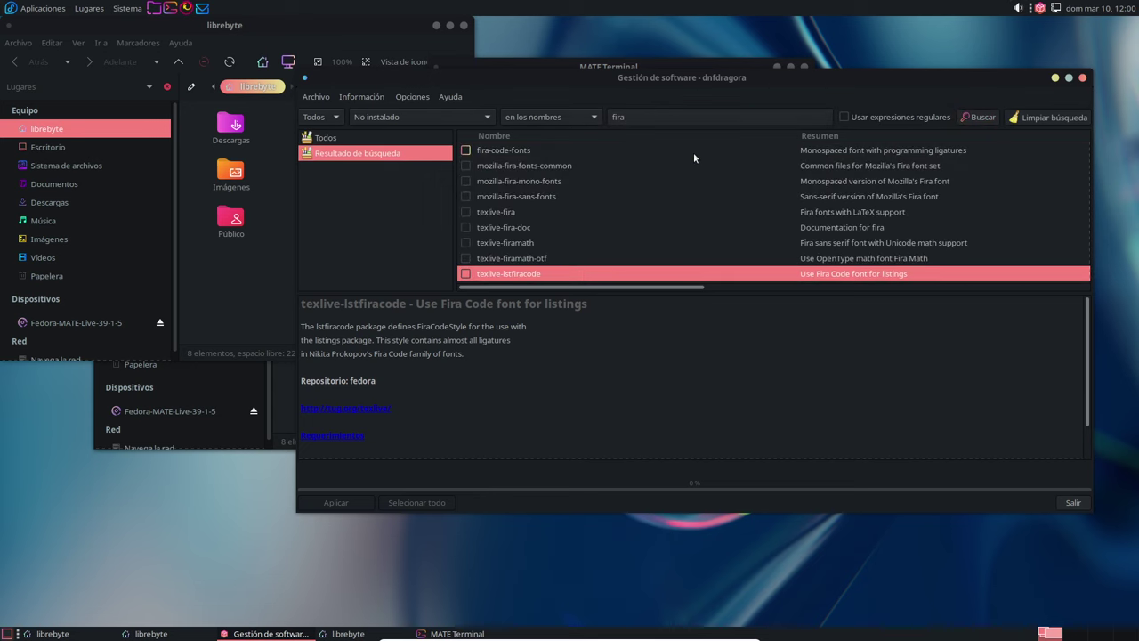
# - Mark fira-code-fonts for installation, apply the changes and authenticate with the account password
pyautogui.click(466, 150)
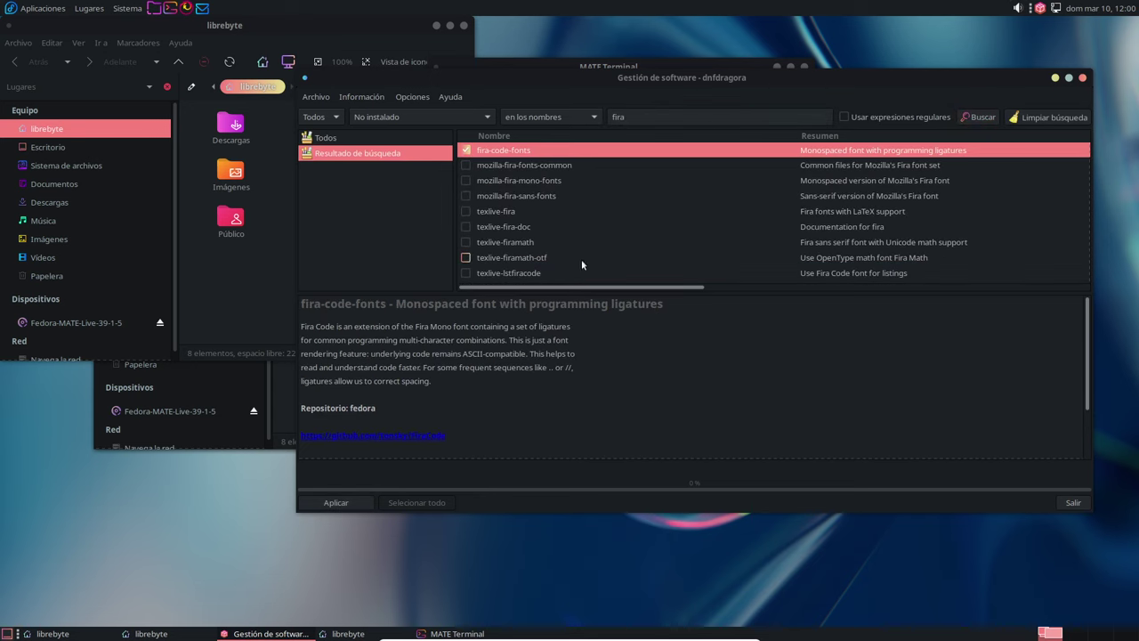
pyautogui.click(336, 502)
pyautogui.click(812, 428)
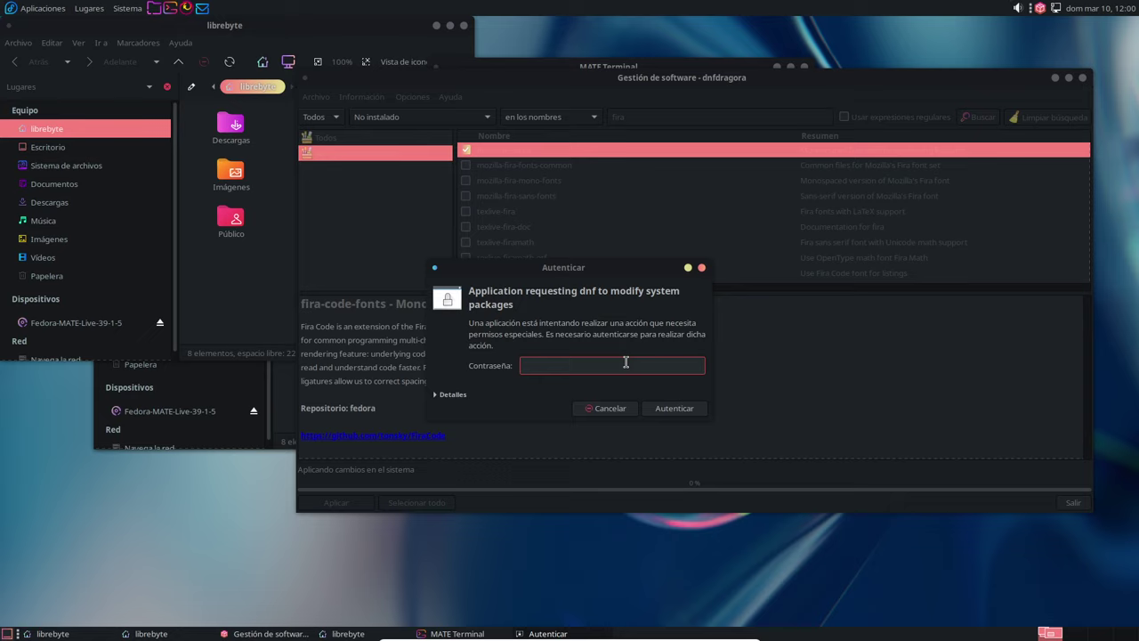
pyautogui.press('BackSpace')
pyautogui.press('BackSpace')
pyautogui.press('BackSpace')
pyautogui.press('BackSpace')
pyautogui.write('••')
pyautogui.click(667, 407)
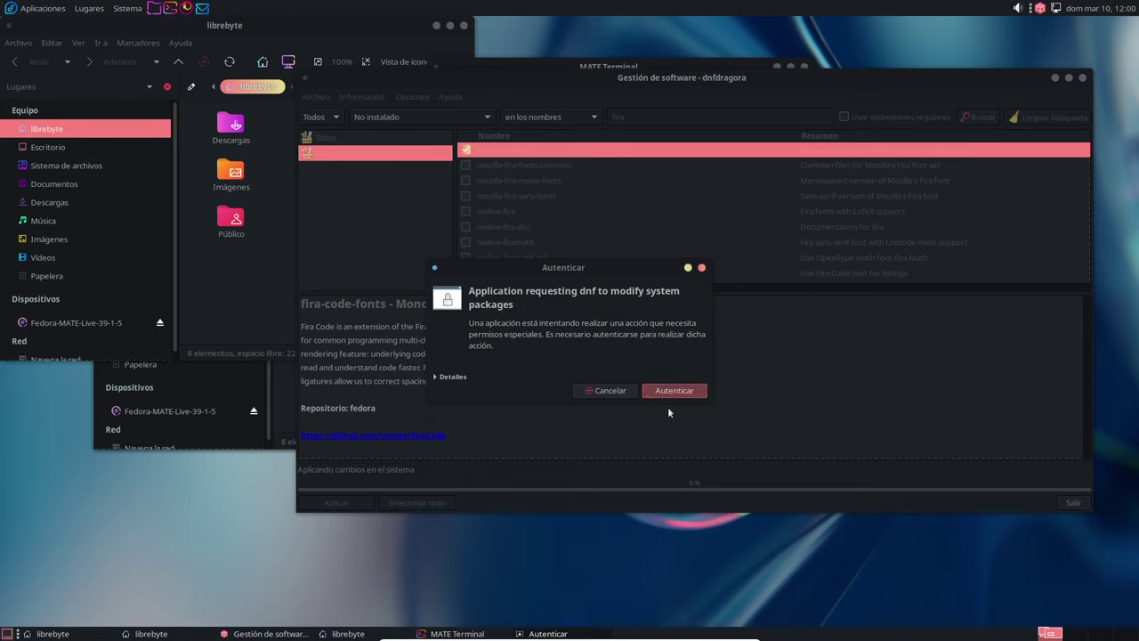
# - Close the current terminal session and open a new MATE Terminal window
pyautogui.hotkey('alt', 'Tab')
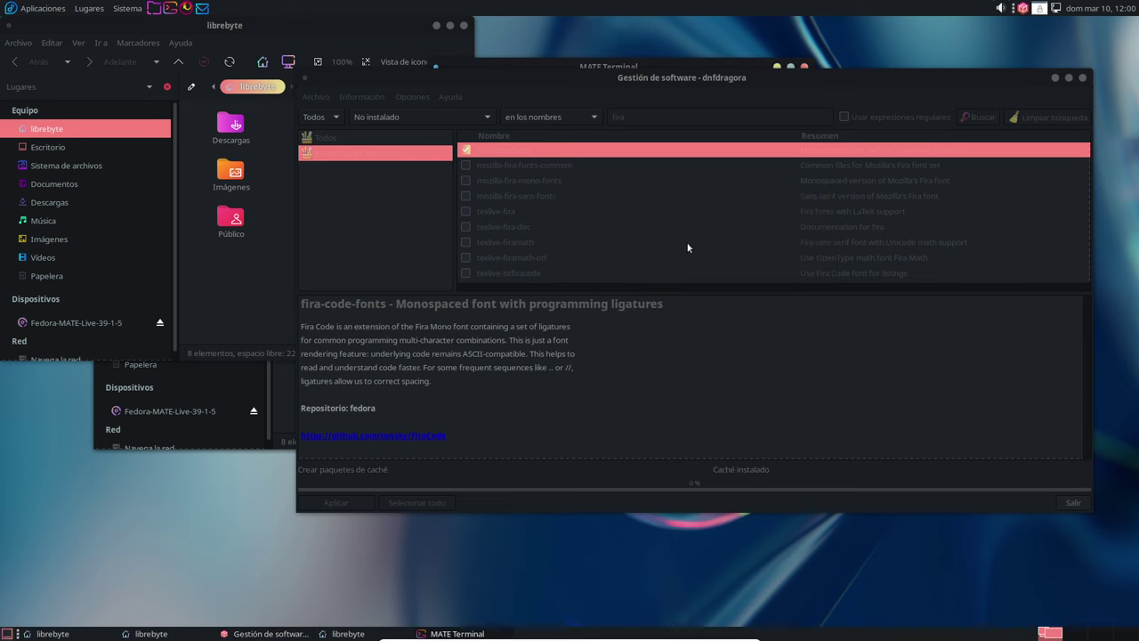
pyautogui.hotkey('alt', 'Tab')
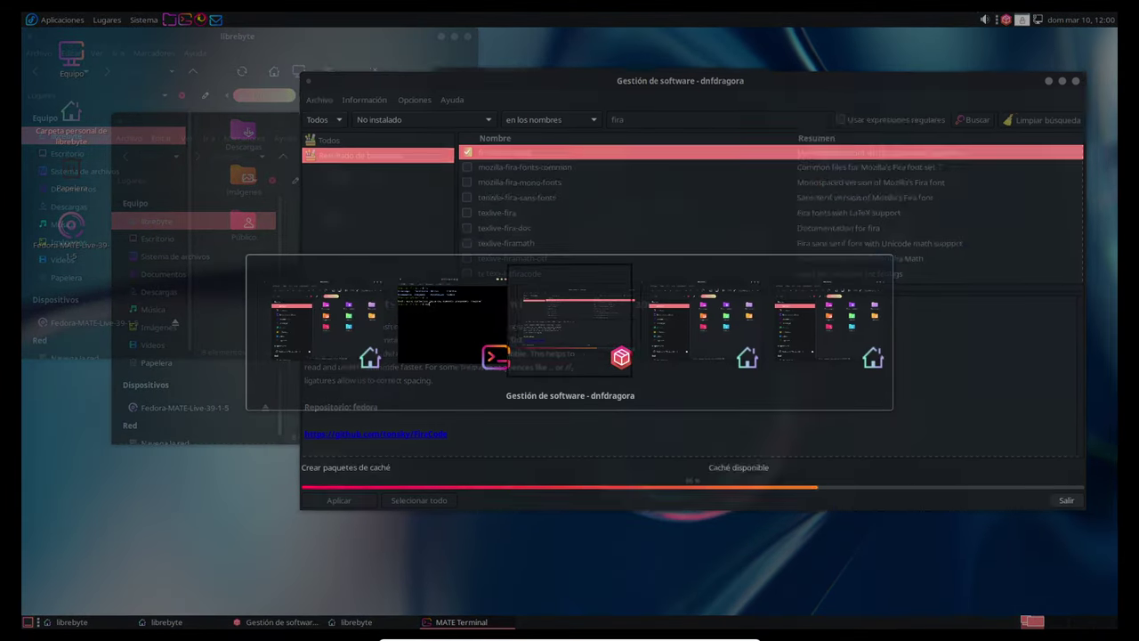
pyautogui.hotkey('alt', 'Tab')
pyautogui.write('t')
pyautogui.press('Return')
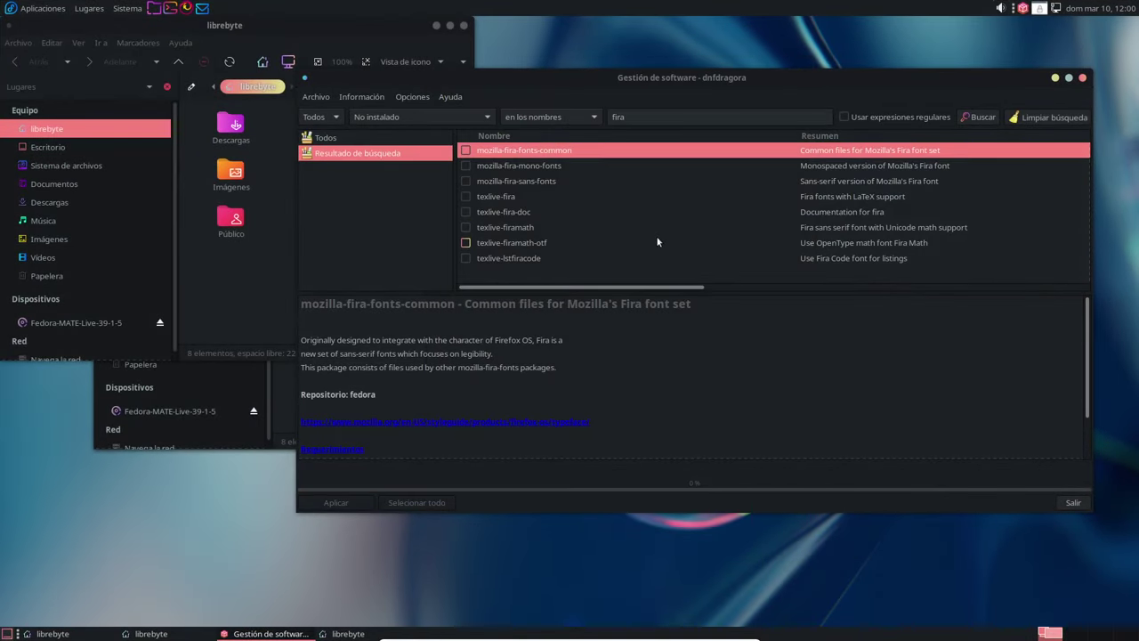
pyautogui.hotkey('alt', 'Tab')
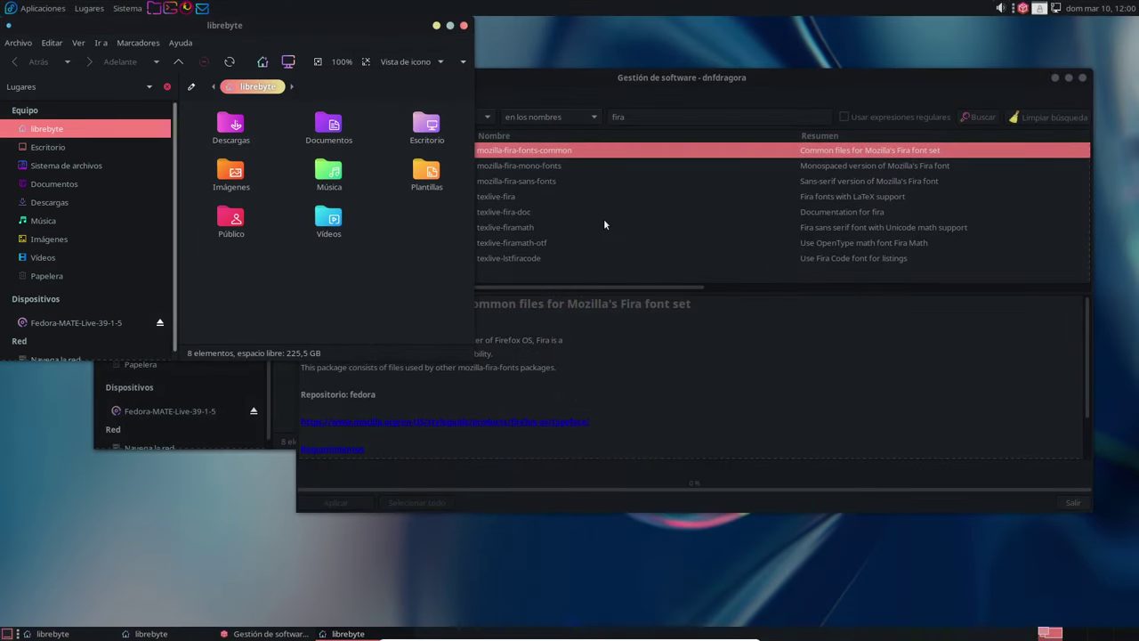
pyautogui.click(169, 8)
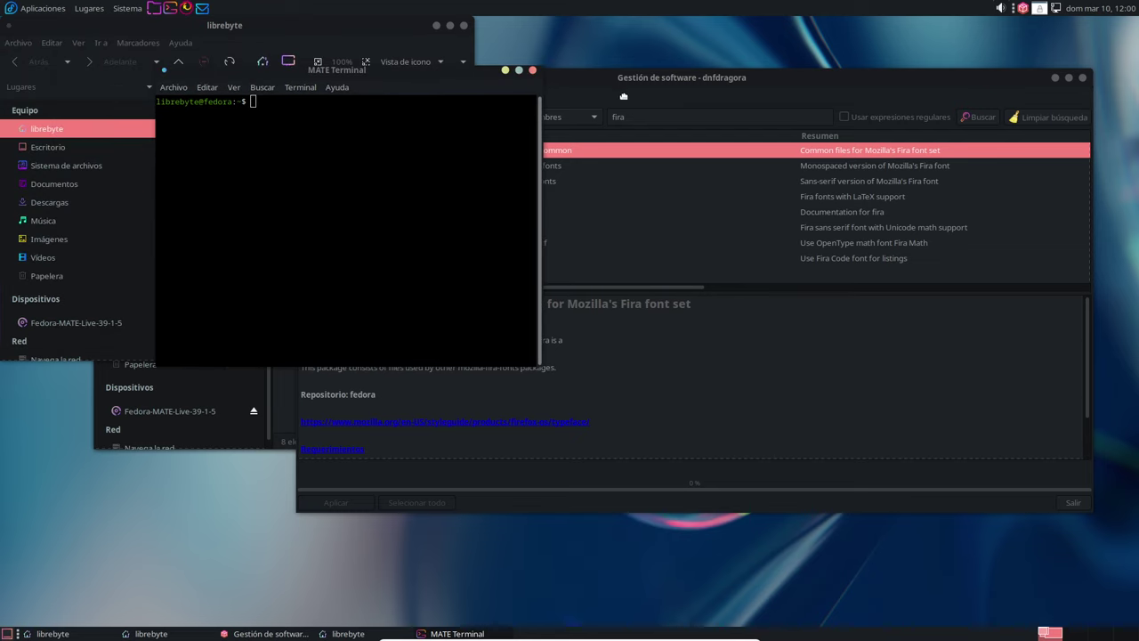
# - Edit the Default terminal profile and disable the use of the system fixed-width font
pyautogui.click(409, 109)
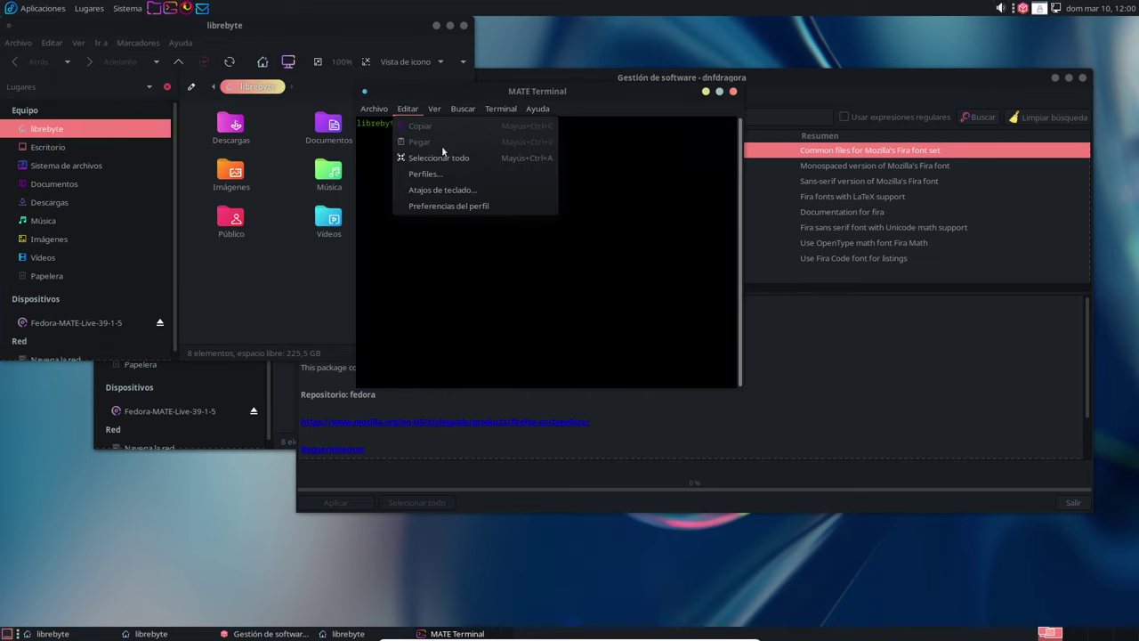
pyautogui.click(463, 178)
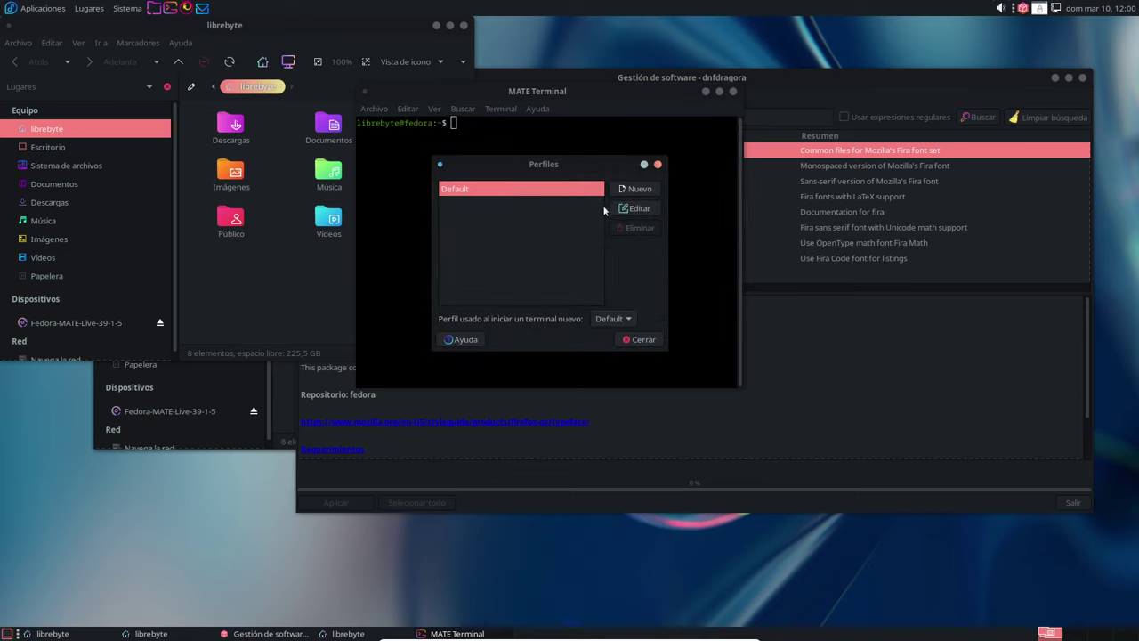
pyautogui.click(647, 209)
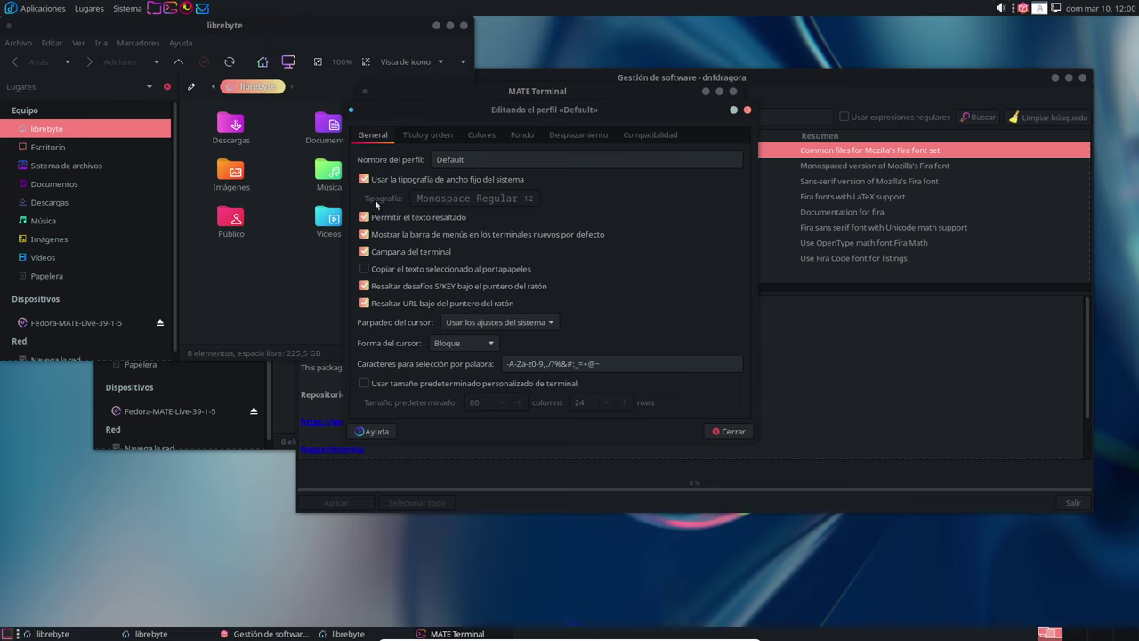
pyautogui.click(364, 179)
# - Search the terminal fonts for fira and set the profile's font to Fira Code Retina at size 12
pyautogui.click(472, 198)
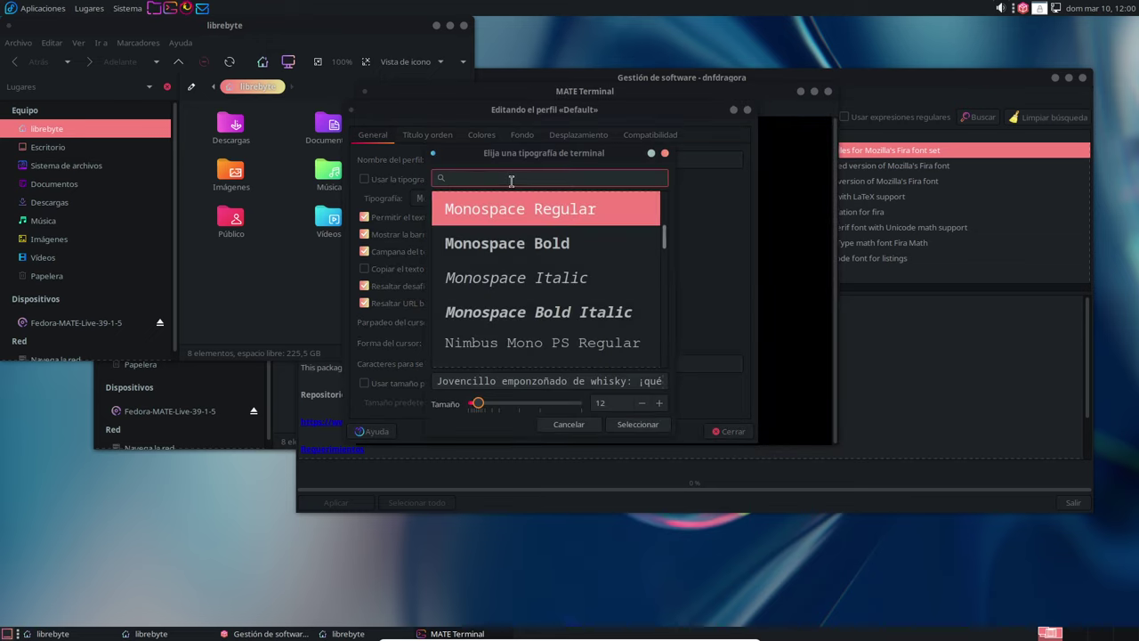
pyautogui.write('fire')
pyautogui.press('BackSpace')
pyautogui.write('ac')
pyautogui.press('BackSpace')
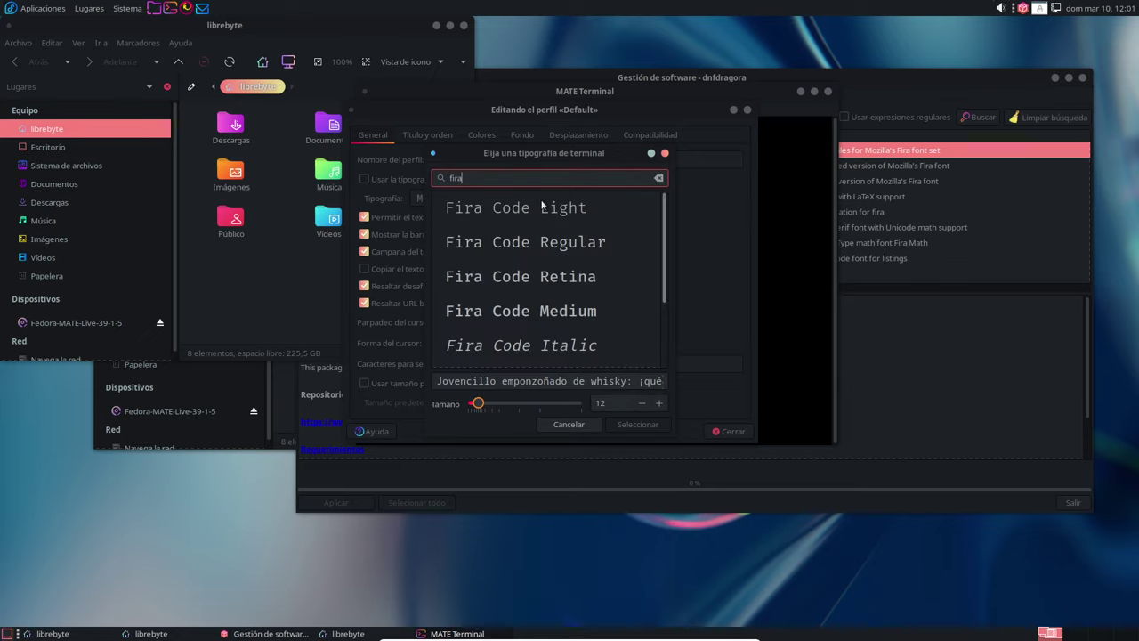
pyautogui.click(595, 248)
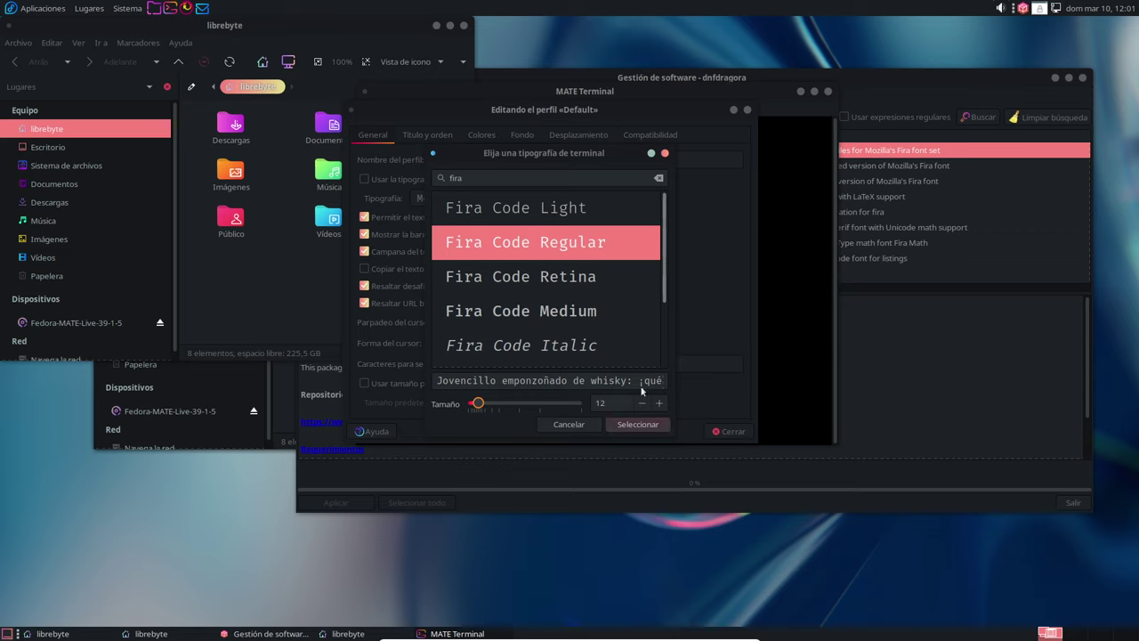
pyautogui.click(605, 283)
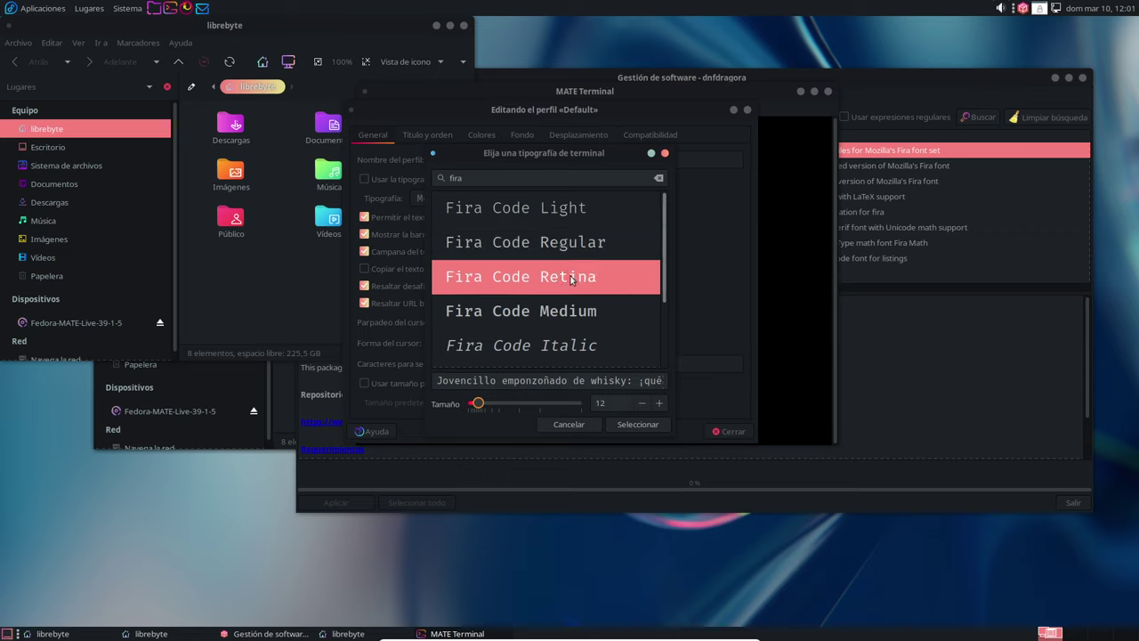
pyautogui.scroll(-3, 614, 285)
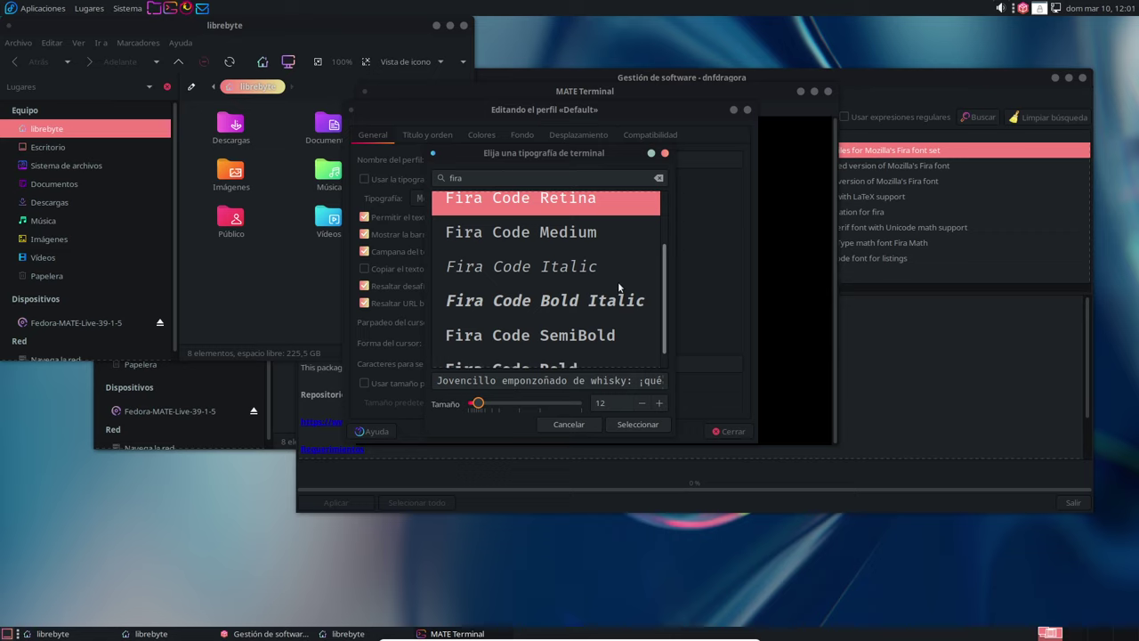
pyautogui.scroll(3, 620, 285)
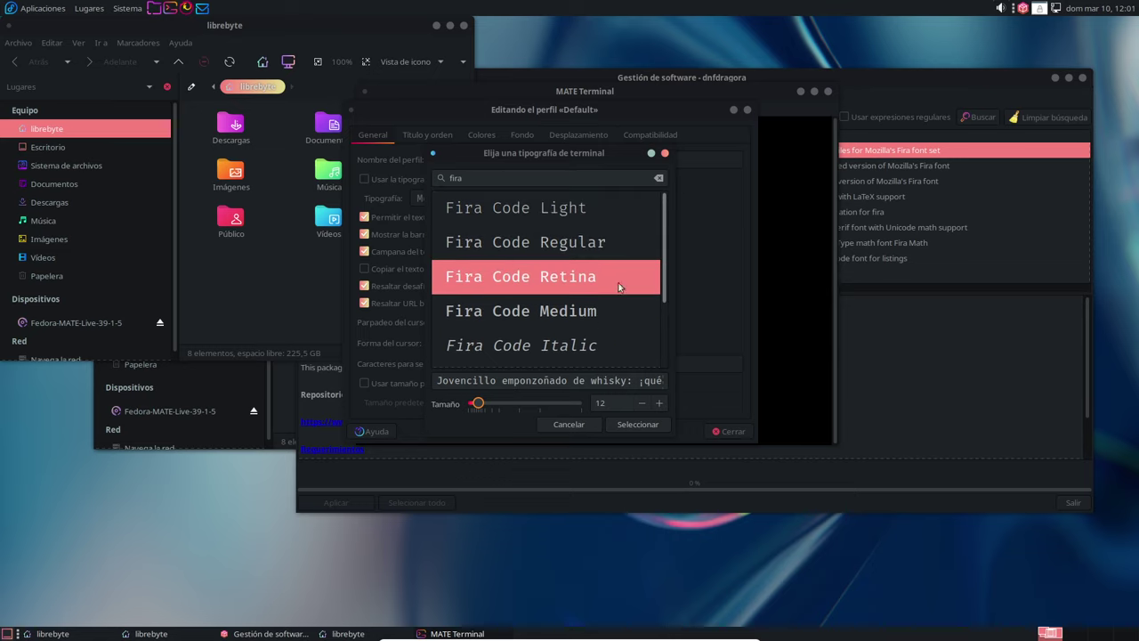
pyautogui.click(626, 426)
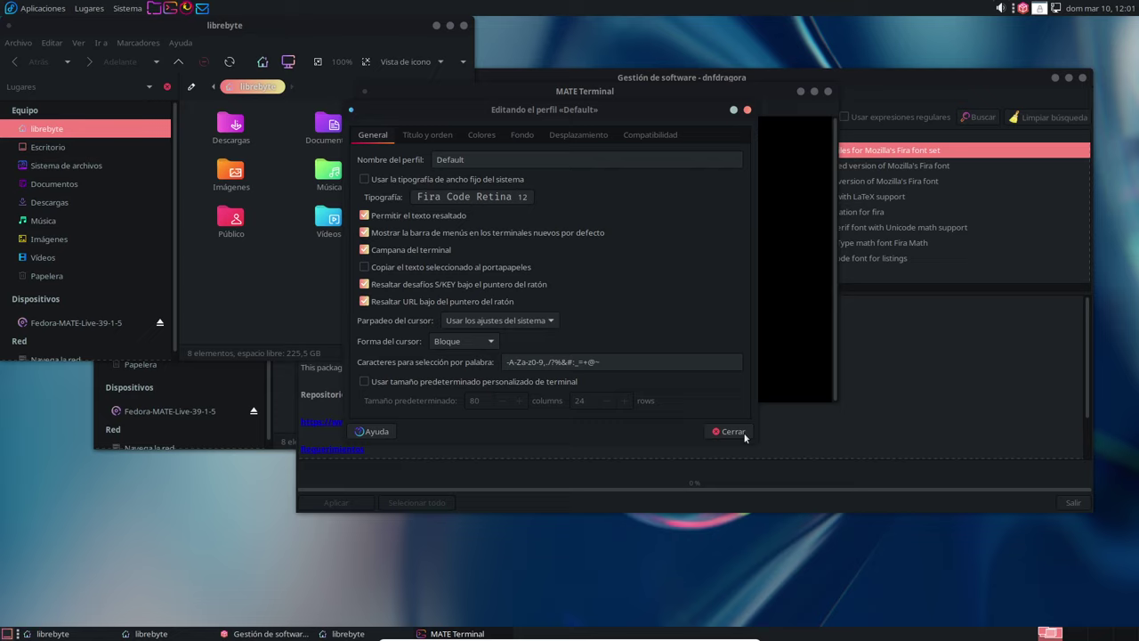
# - Close the profile dialogs and list the home folder's contents with ls in the terminal
pyautogui.click(745, 437)
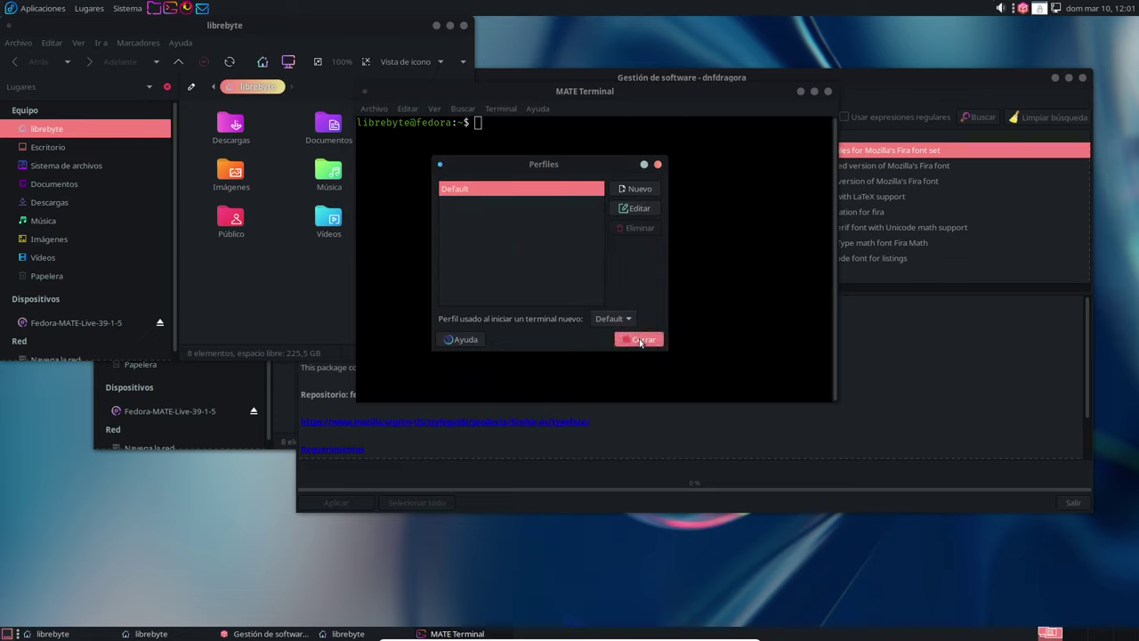
pyautogui.click(640, 340)
pyautogui.write('ls')
pyautogui.press('Return')
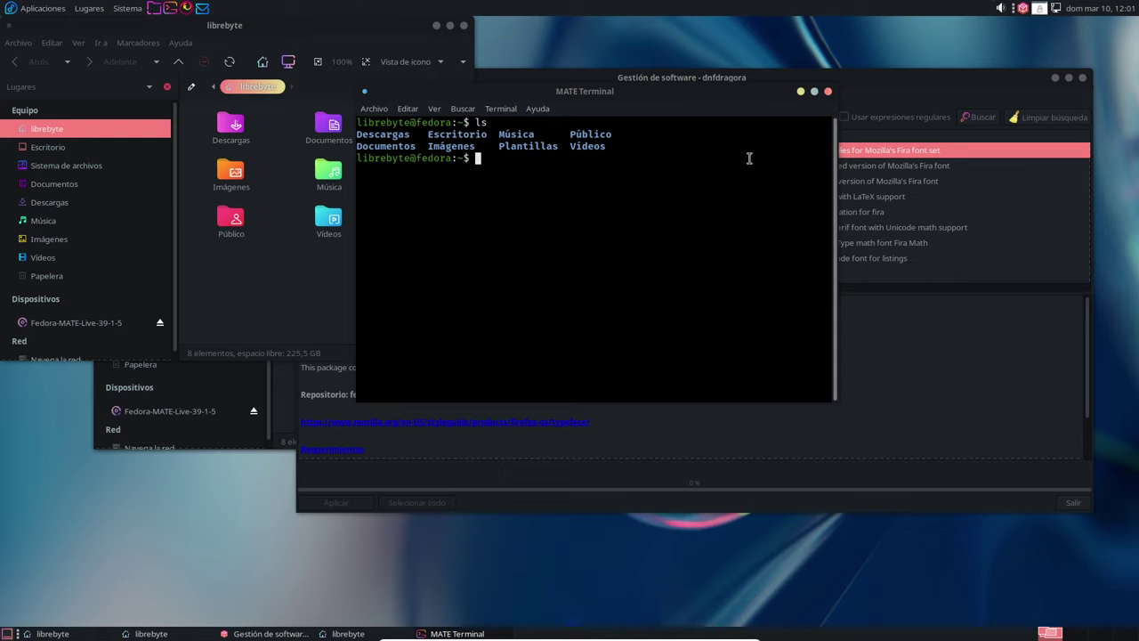
# - List the LightDM configuration files and display /etc/lightdm/users.conf with cat
pyautogui.write('cat /etc/lig')
pyautogui.press('Tab')
pyautogui.press('Tab')
pyautogui.press('Tab')
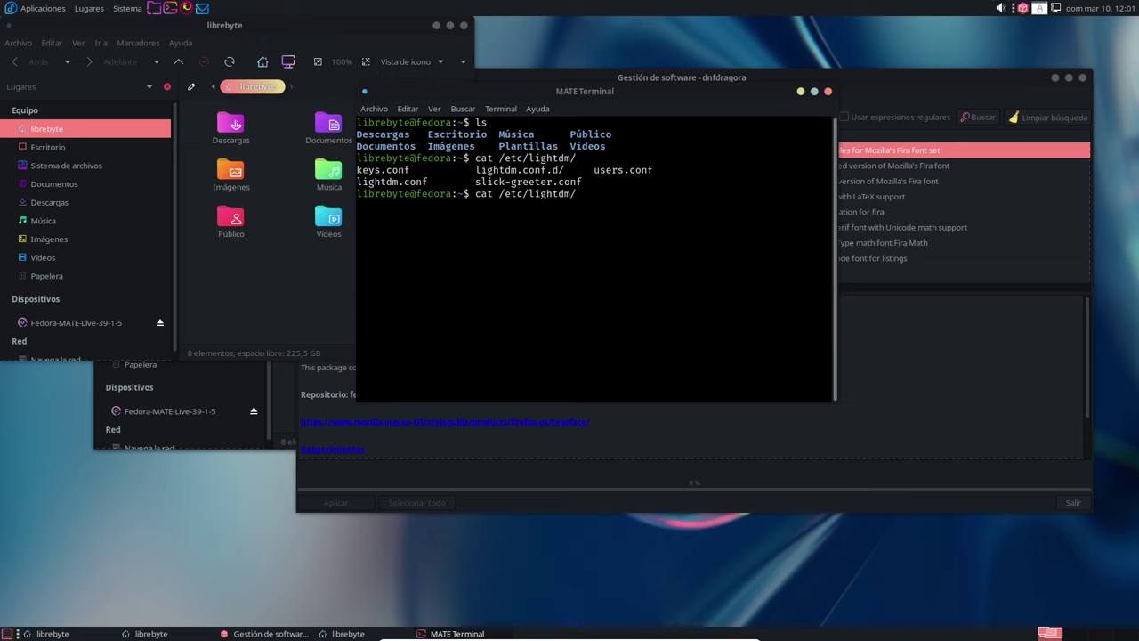
pyautogui.write('u')
pyautogui.press('Tab')
pyautogui.press('Return')
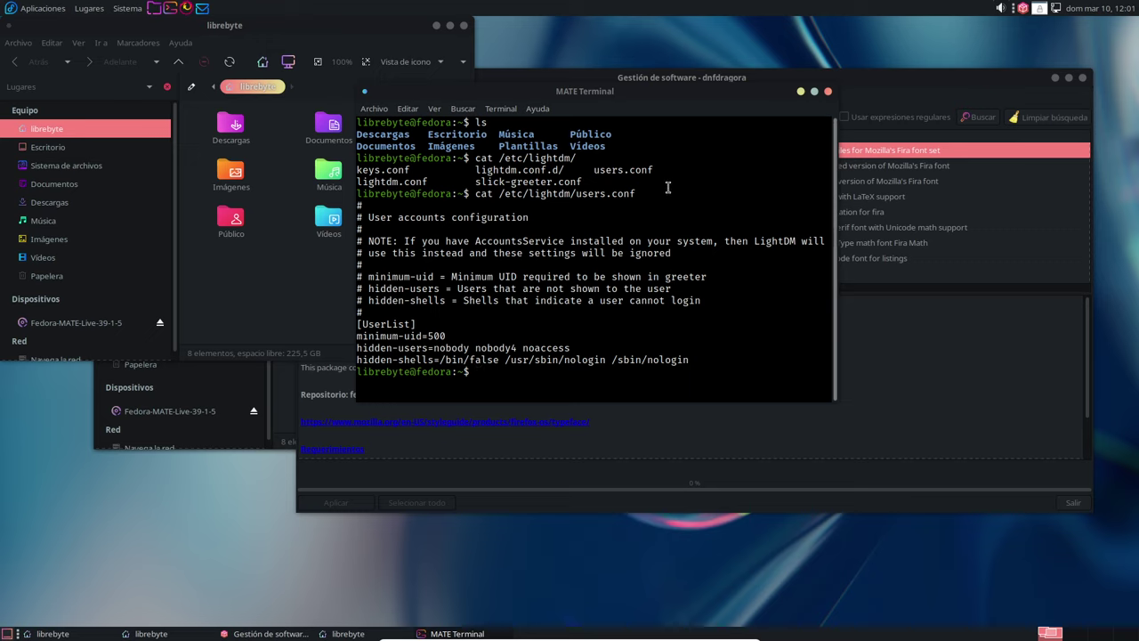
# - List the LightDM configuration files again and display /etc/lightdm/lightdm.conf with cat in the terminal
pyautogui.press('Up')
pyautogui.press('BackSpace')
pyautogui.press('BackSpace')
pyautogui.press('BackSpace')
pyautogui.press('BackSpace')
pyautogui.press('BackSpace')
pyautogui.press('BackSpace')
pyautogui.press('BackSpace')
pyautogui.press('BackSpace')
pyautogui.press('BackSpace')
pyautogui.press('BackSpace')
pyautogui.press('Tab')
pyautogui.press('Tab')
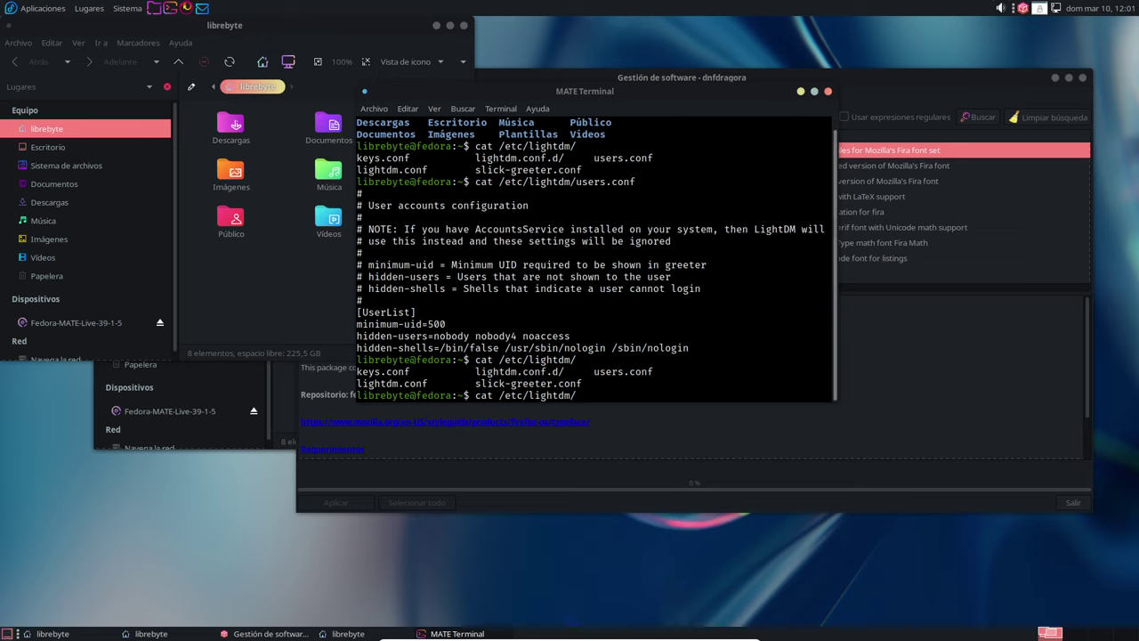
pyautogui.write('li')
pyautogui.press('Tab')
pyautogui.press('Return')
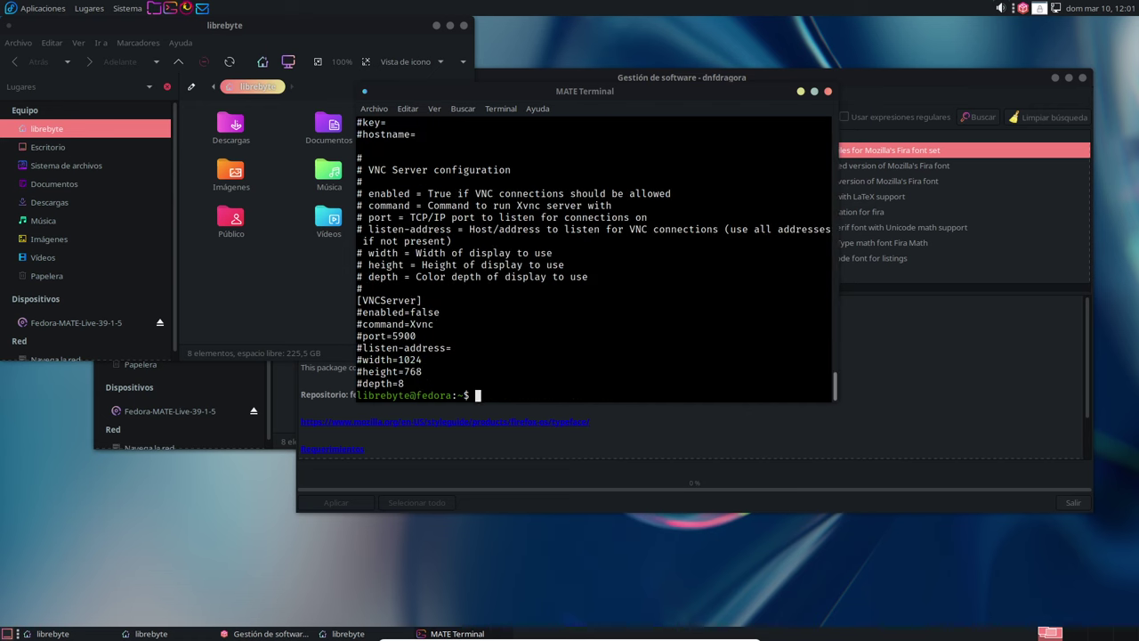
# - Examine the general, seat, greeter and server options in the lightdm.conf output
pyautogui.scroll(5, 583, 316)
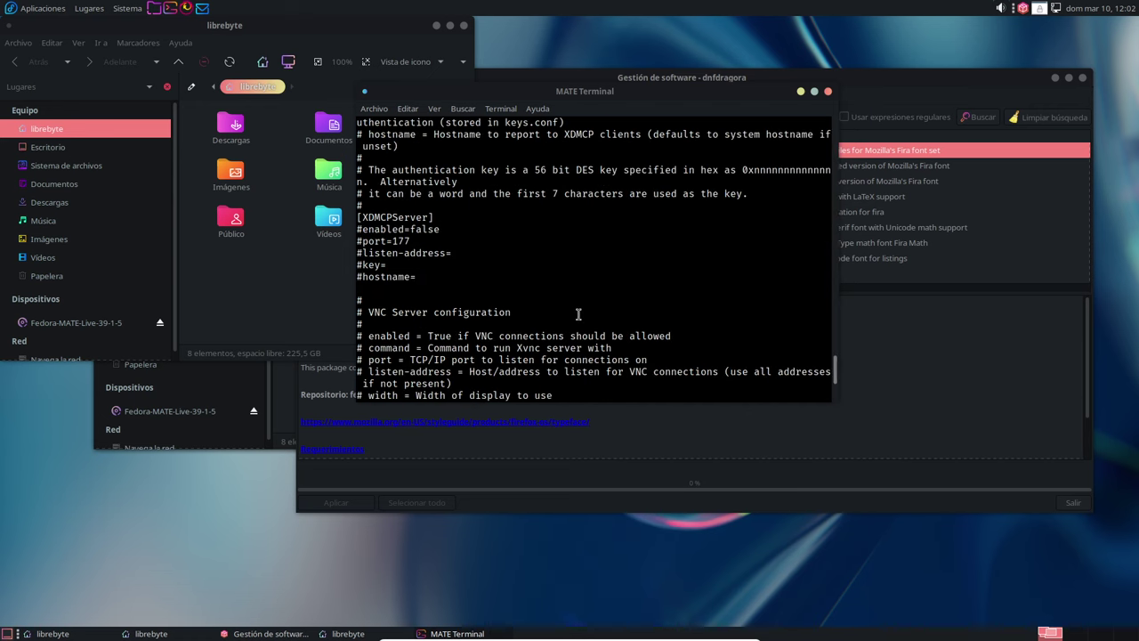
pyautogui.scroll(12, 578, 314)
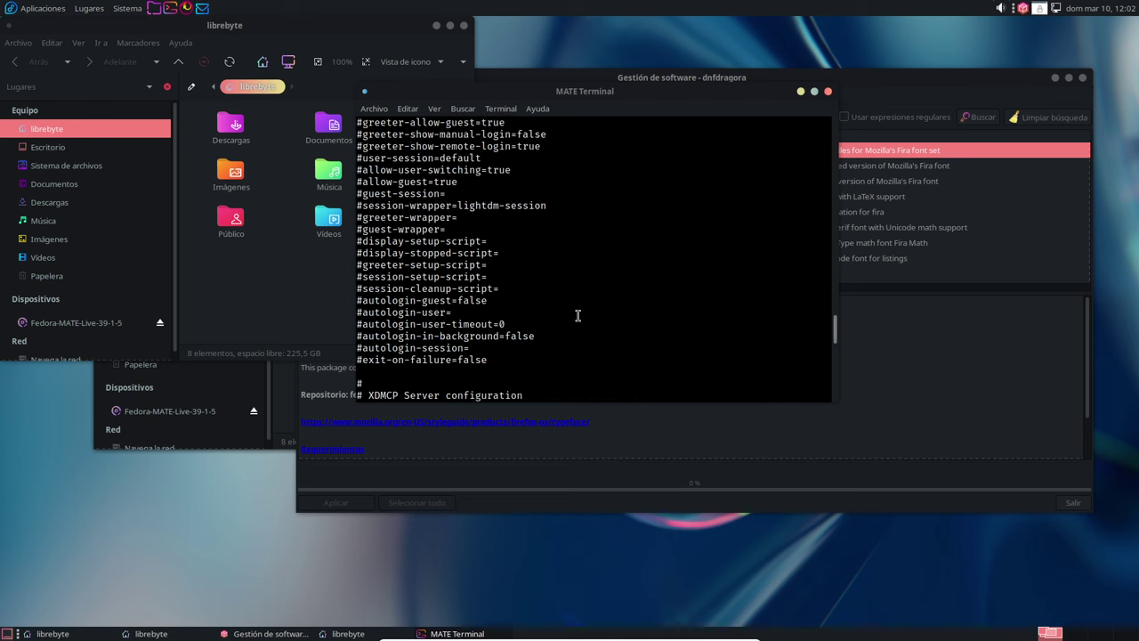
pyautogui.scroll(12, 578, 314)
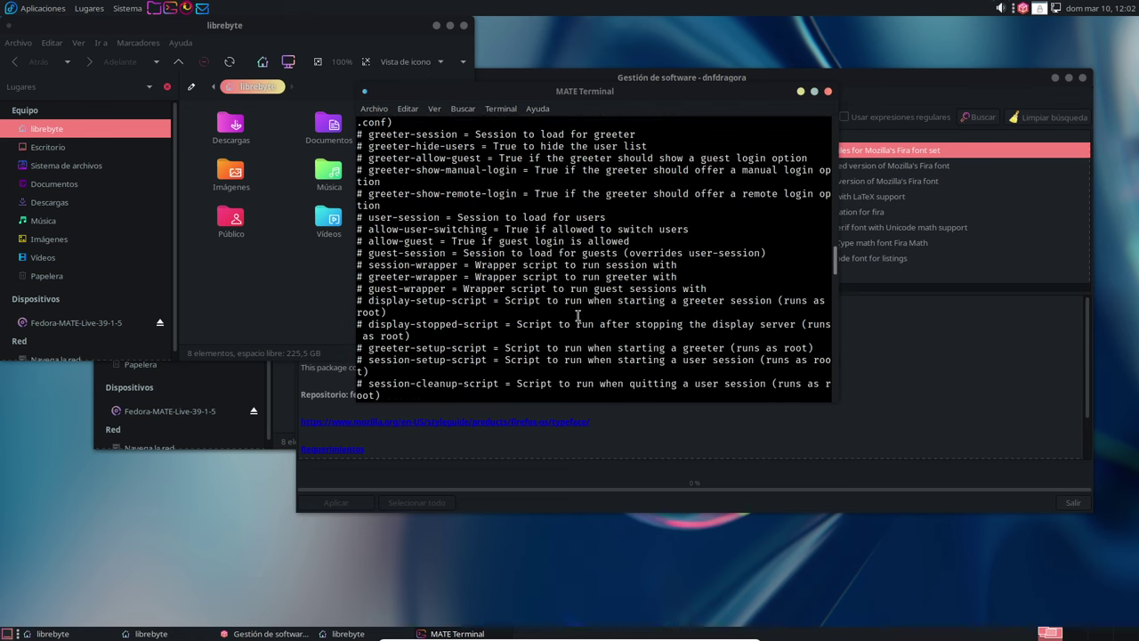
pyautogui.scroll(6, 578, 316)
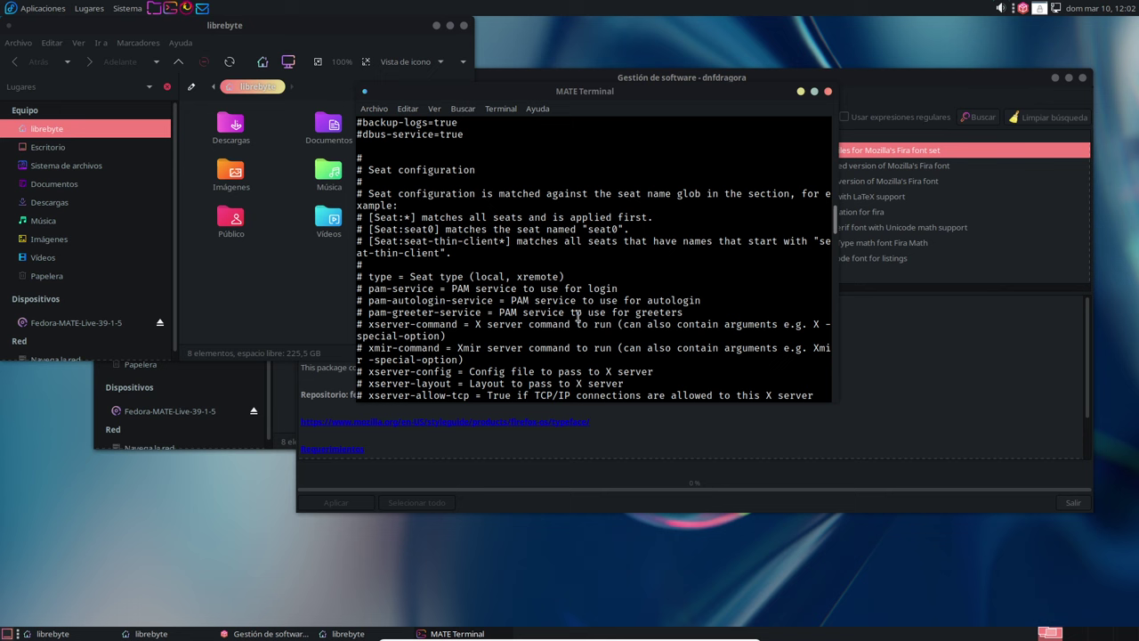
pyautogui.scroll(5, 577, 318)
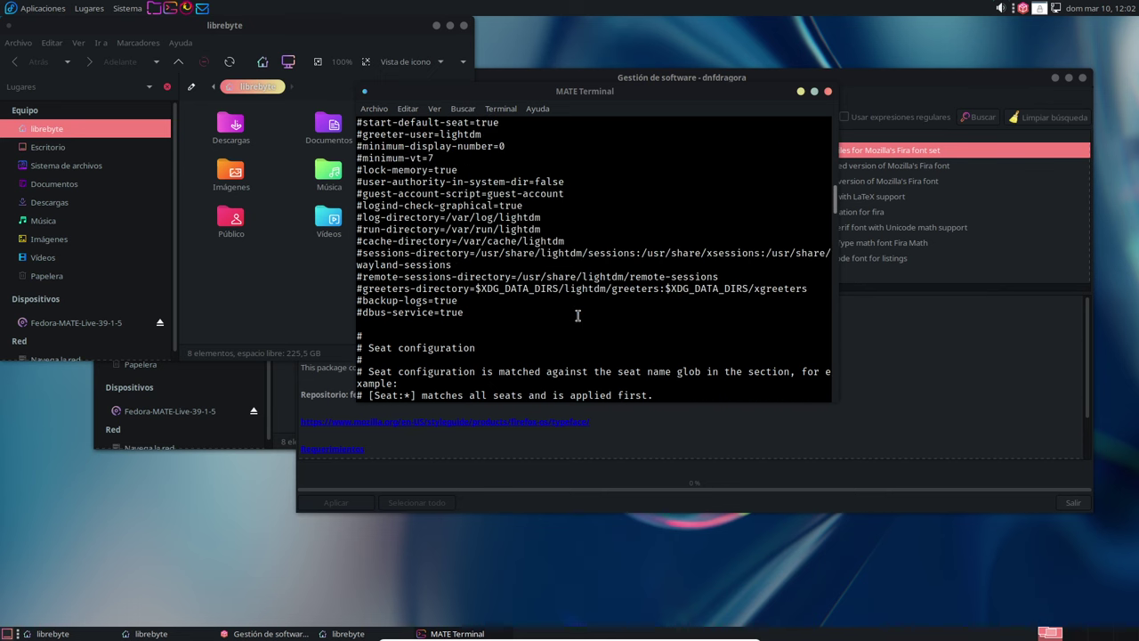
pyautogui.scroll(12, 577, 315)
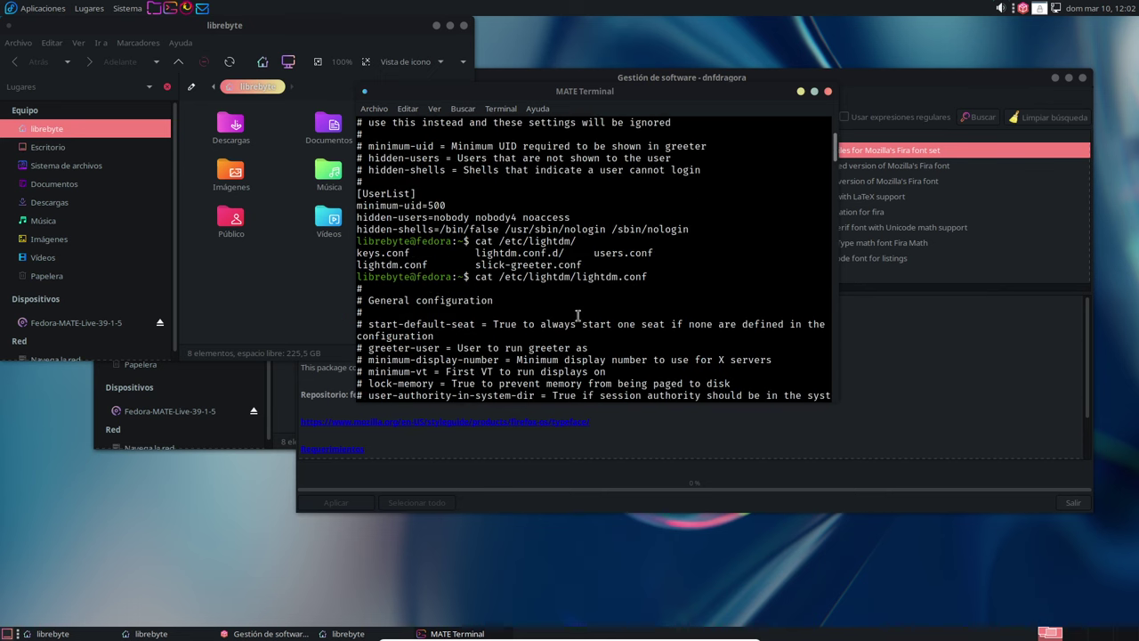
pyautogui.scroll(-15, 577, 315)
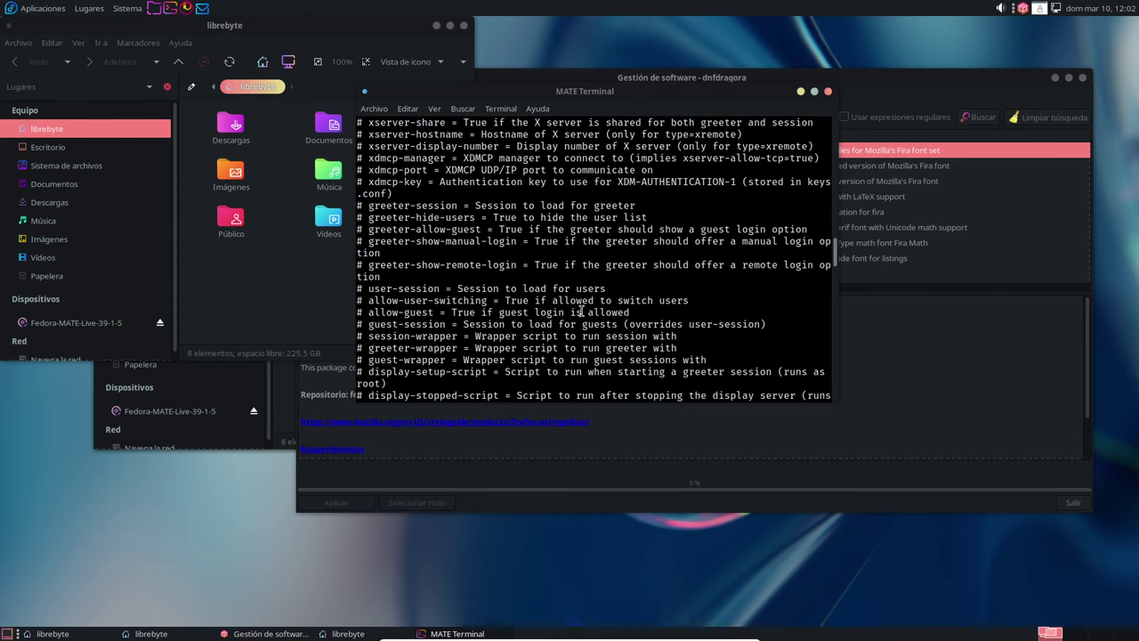
# - Switch to dnfdragora and search the names of packages that are not installed for lightdm
pyautogui.click(887, 83)
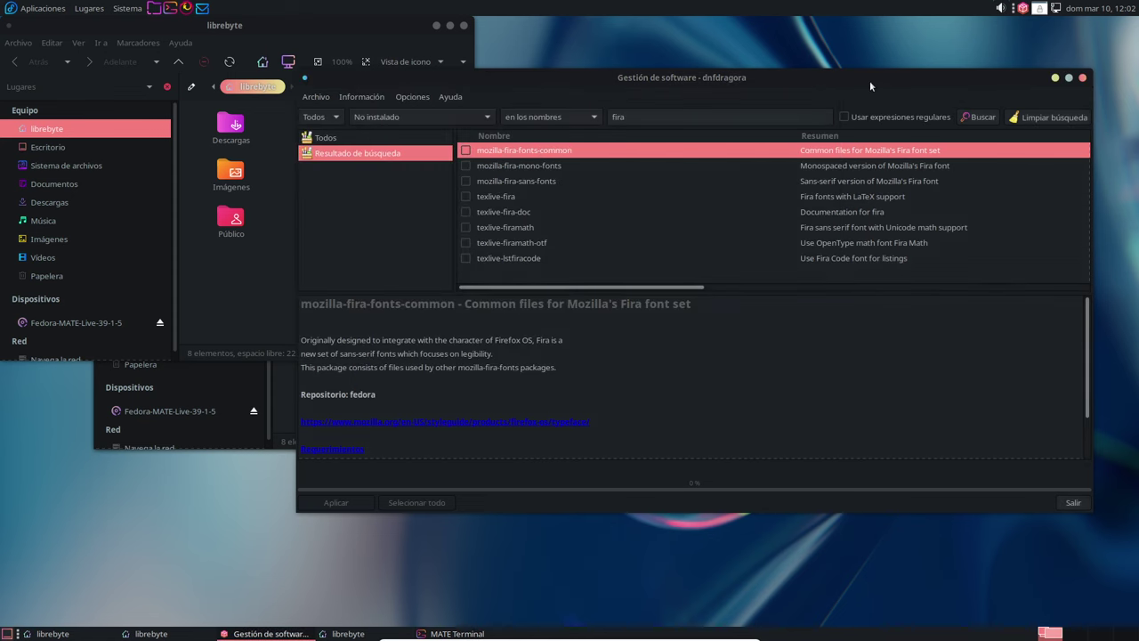
pyautogui.click(648, 115)
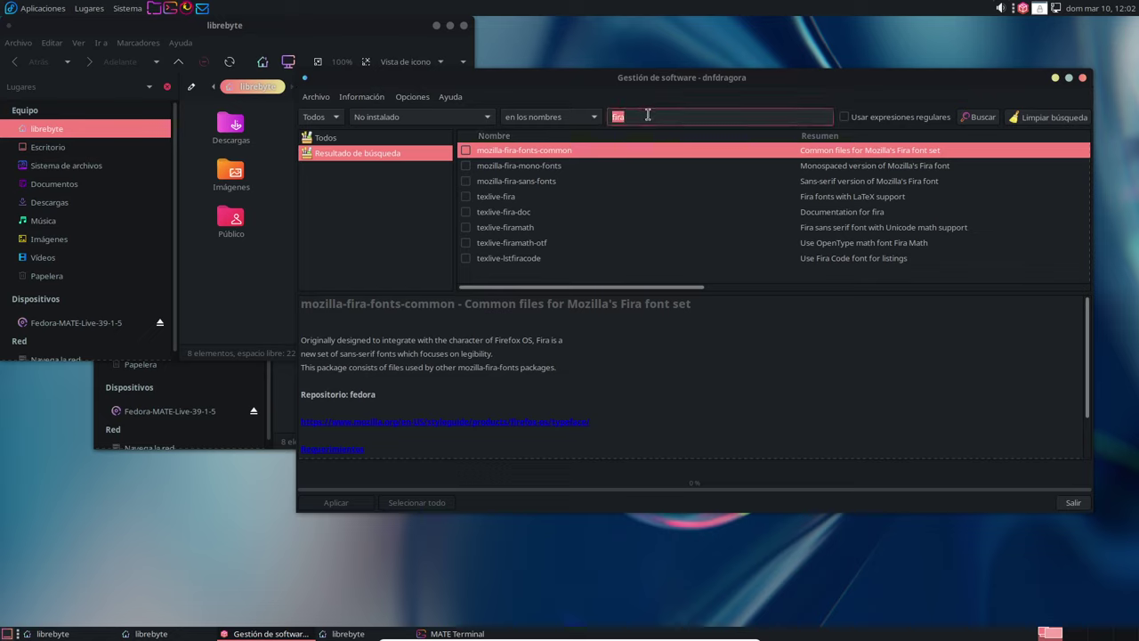
pyautogui.write('ligthdm')
pyautogui.press('Return')
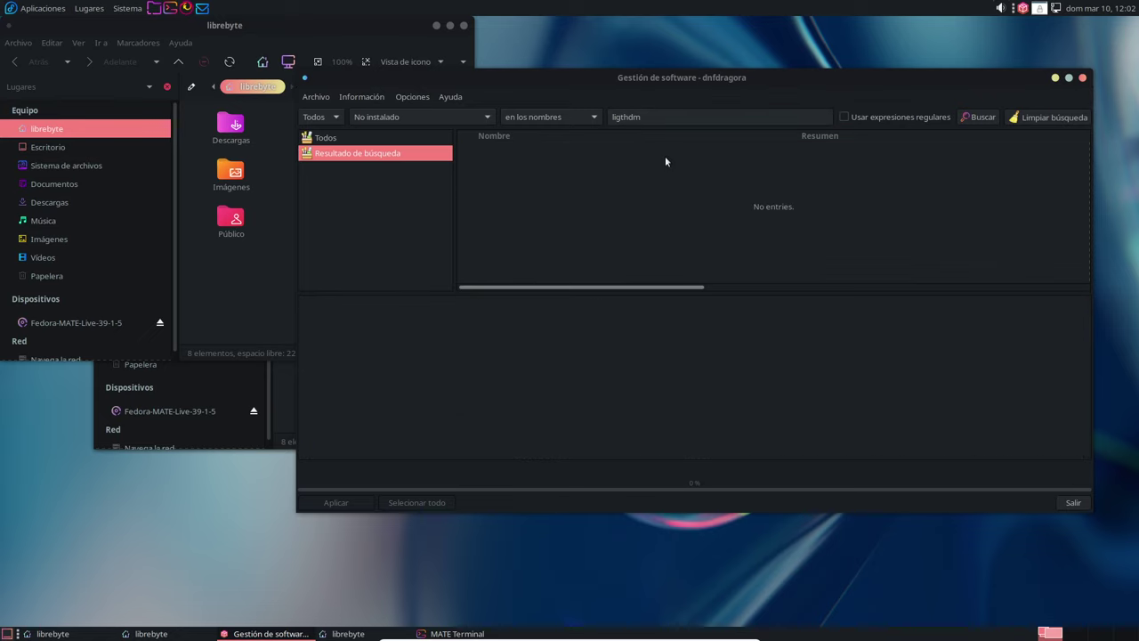
pyautogui.click(424, 115)
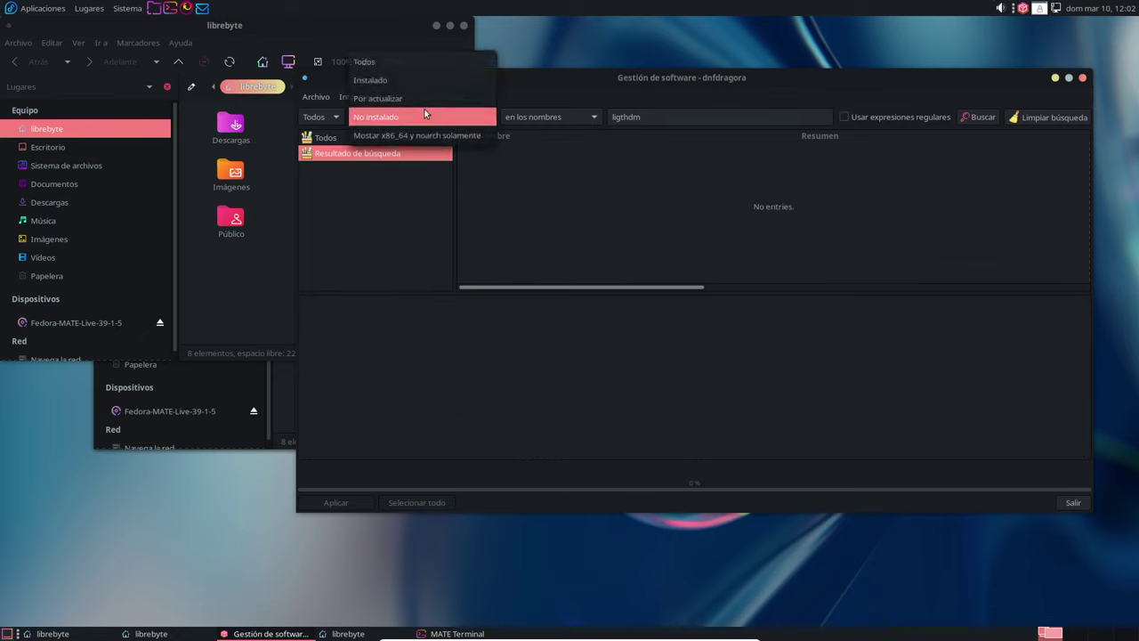
pyautogui.click(424, 116)
pyautogui.click(626, 116)
pyautogui.press('BackSpace')
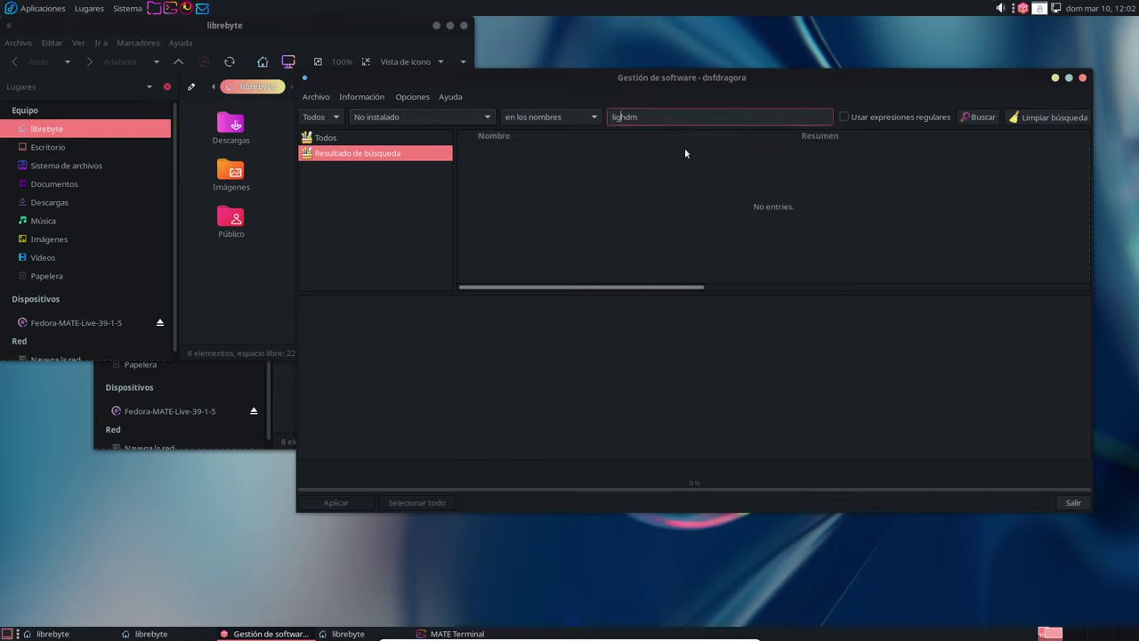
pyautogui.write('t')
pyautogui.press('Return')
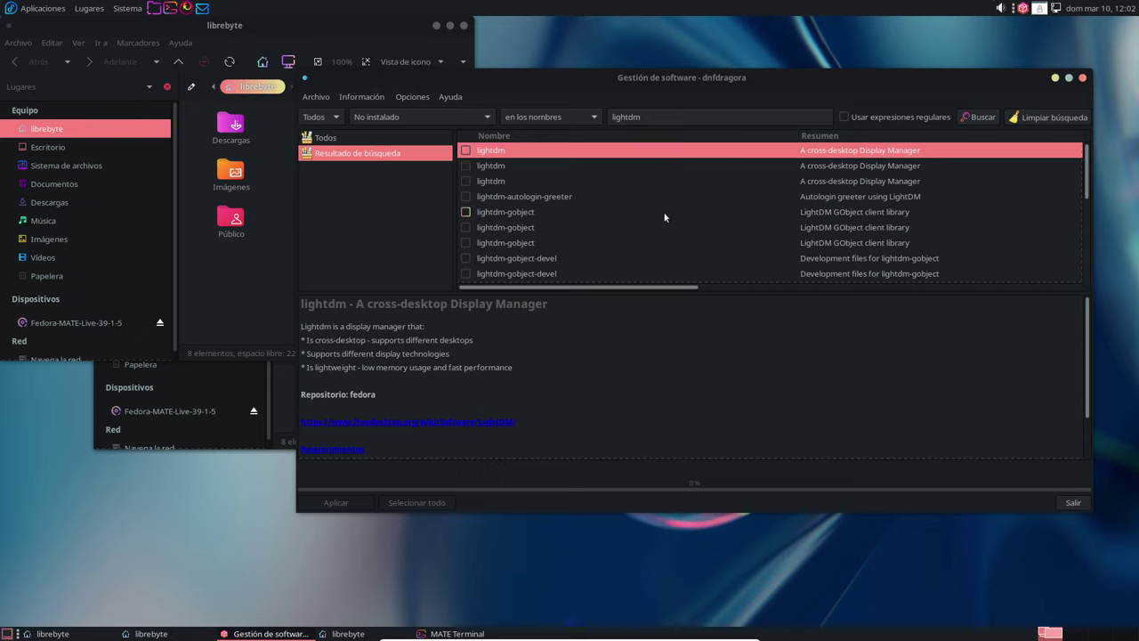
# - Install the lightdm-gtk-greeter-settings package together with its lightdm-gtk dependency
pyautogui.scroll(-3, 664, 217)
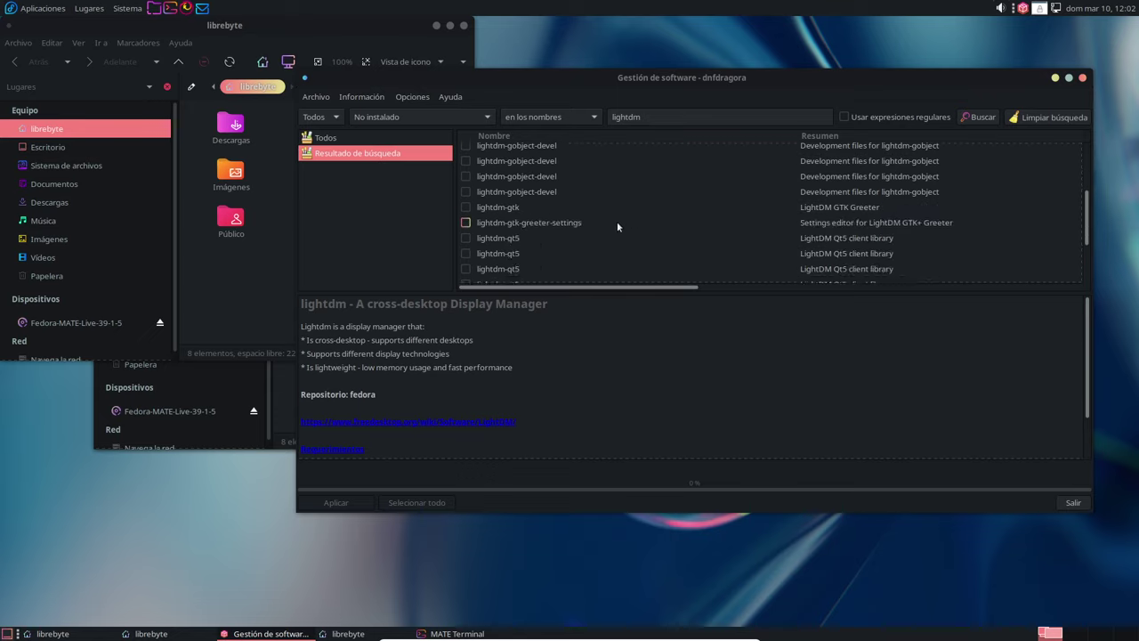
pyautogui.click(534, 223)
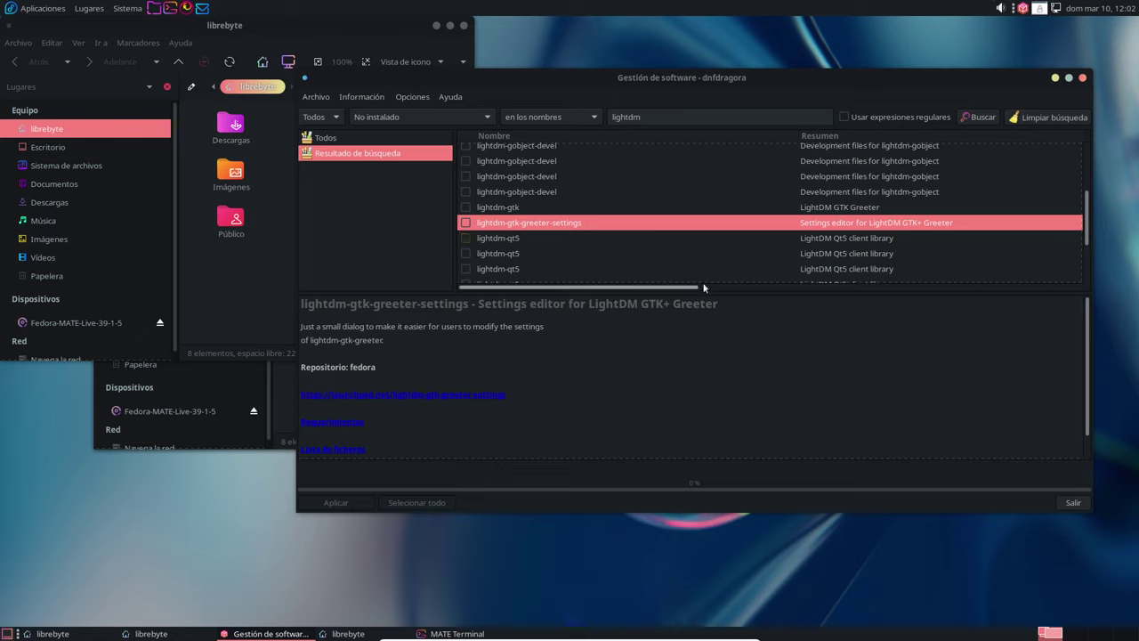
pyautogui.moveTo(646, 289); pyautogui.dragTo(460, 298)
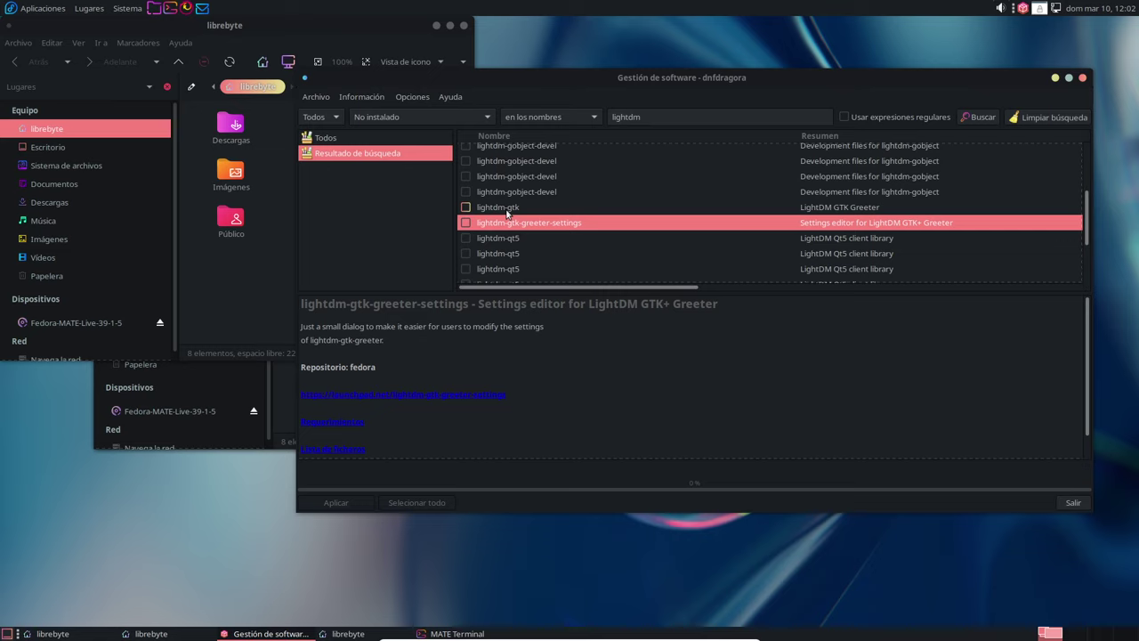
pyautogui.click(465, 223)
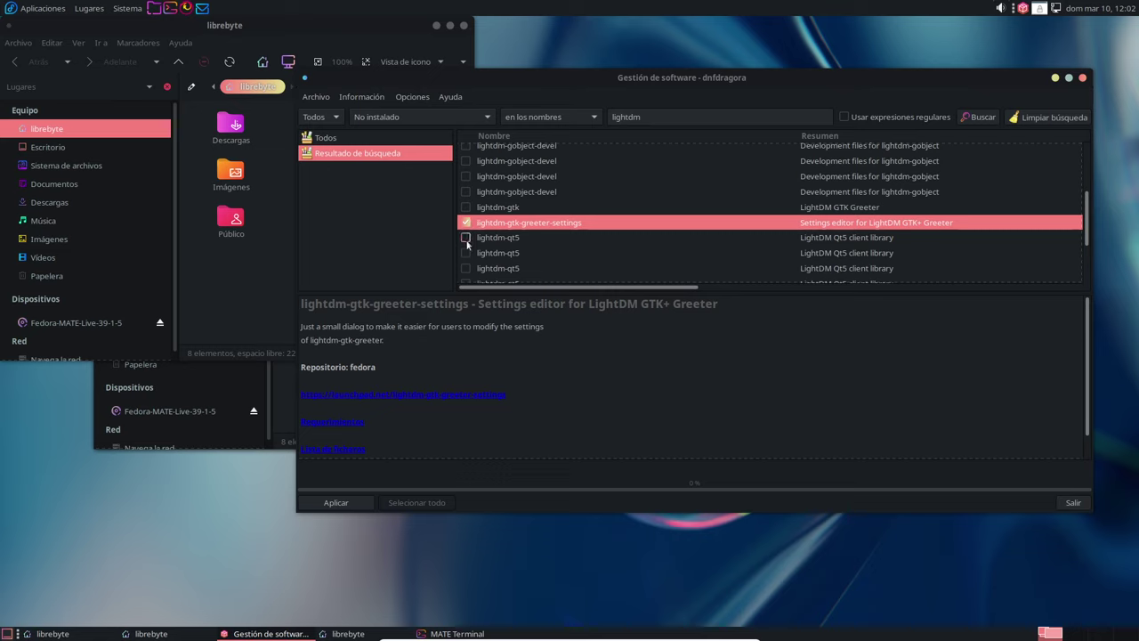
pyautogui.click(336, 502)
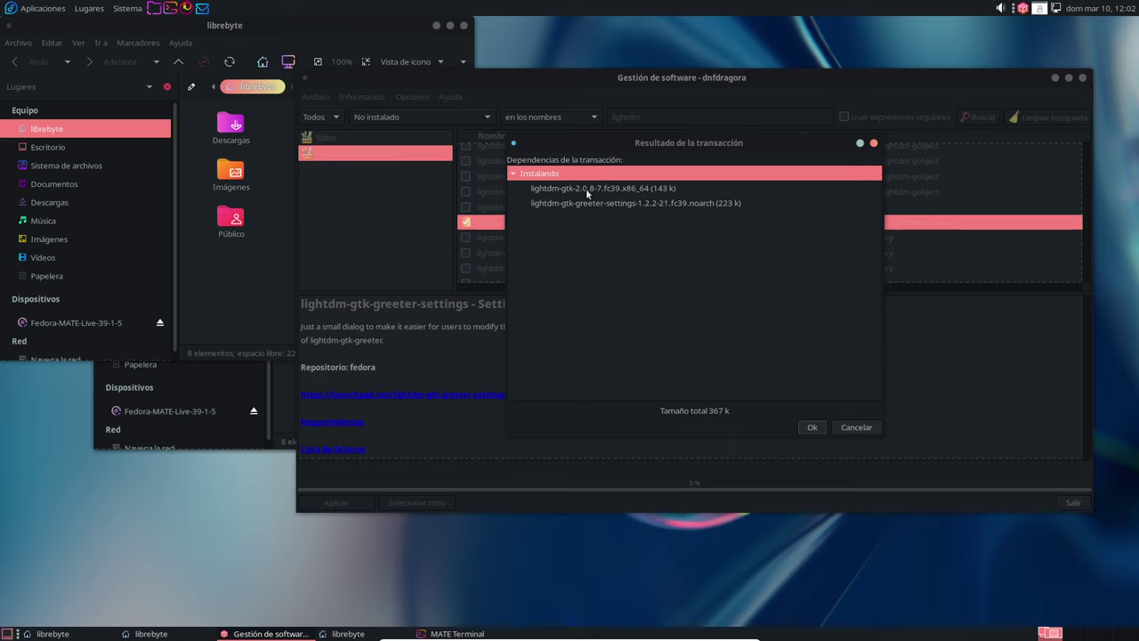
pyautogui.click(811, 428)
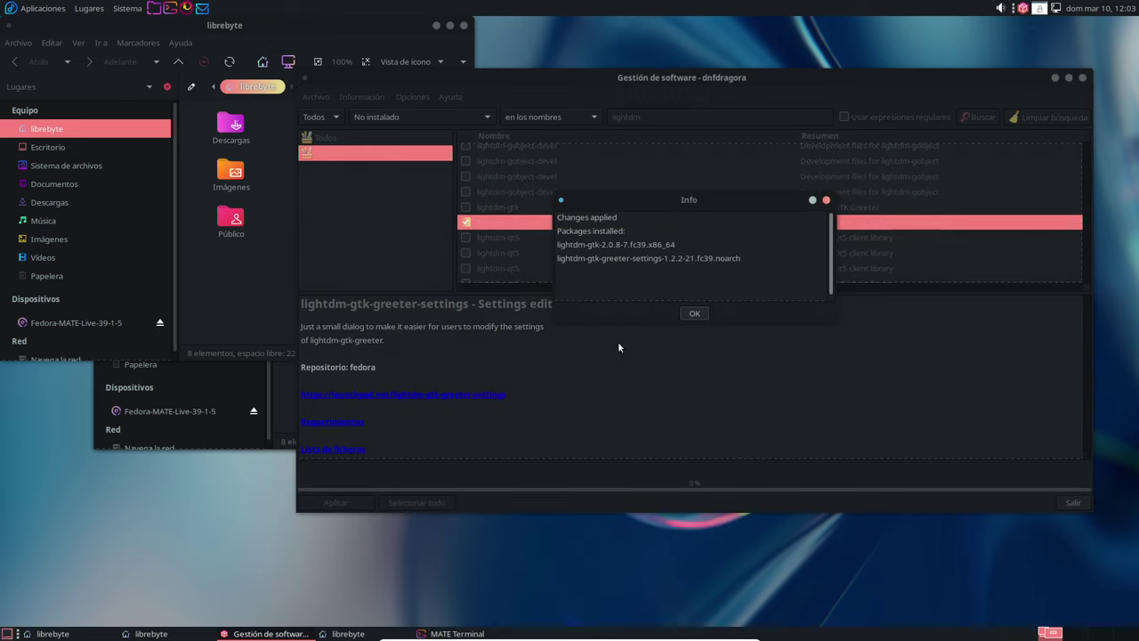
pyautogui.click(694, 313)
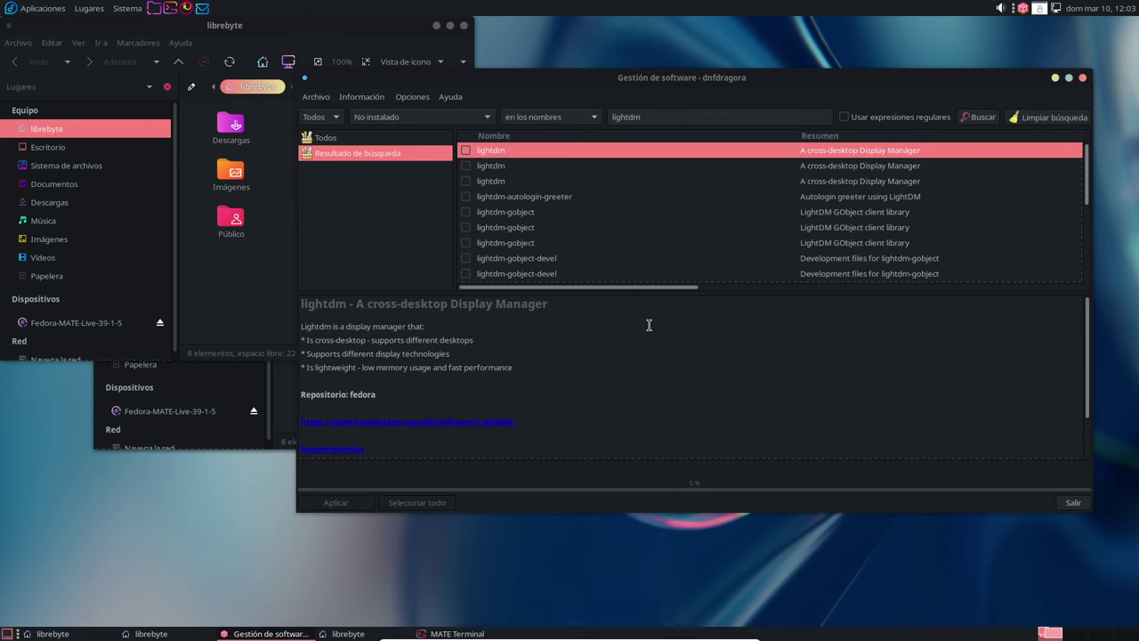
# - Close the package manager, the terminal and both file manager windows
pyautogui.click(1083, 78)
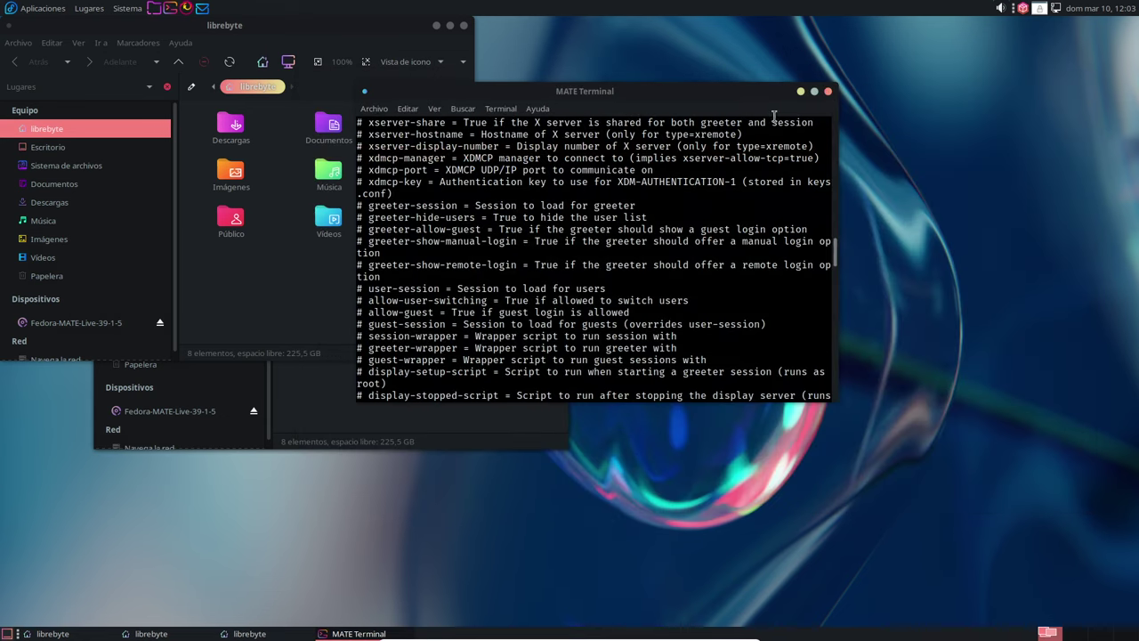
pyautogui.click(828, 90)
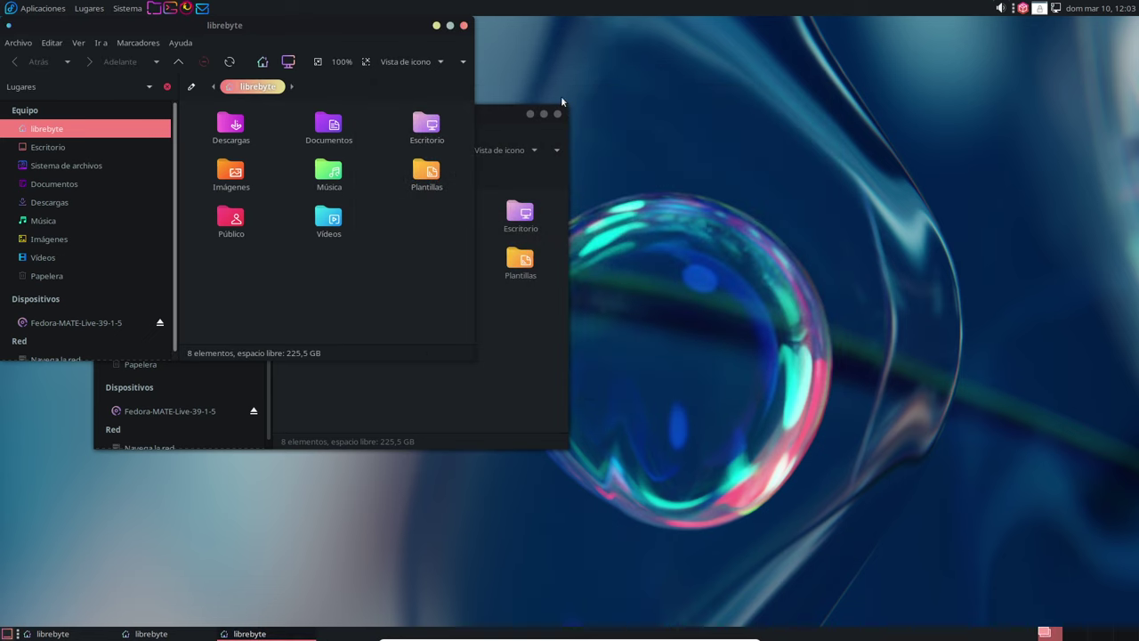
pyautogui.click(464, 26)
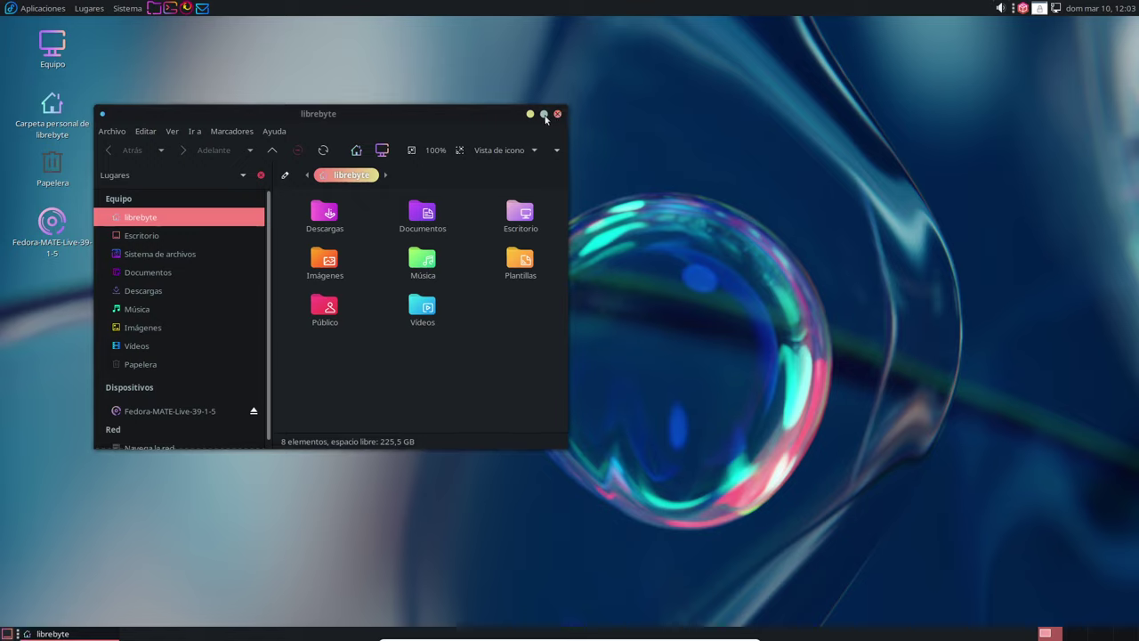
pyautogui.click(556, 115)
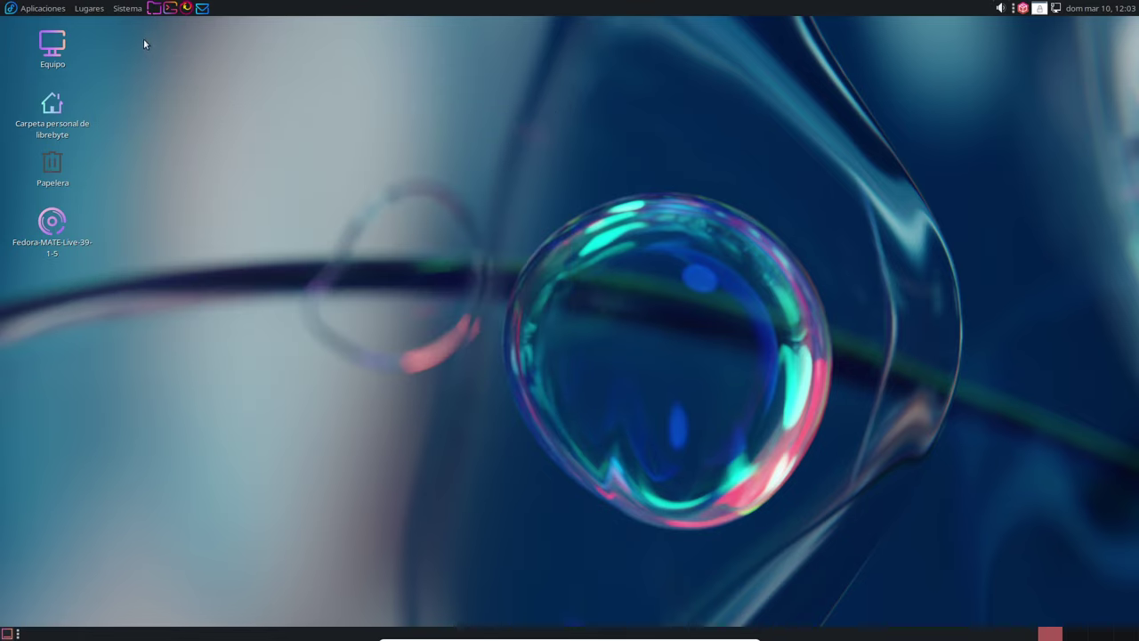
# - Open the LightDM GTK+ greeter configuration from the system administration tools and authenticate with the account password
pyautogui.click(129, 8)
pyautogui.moveTo(149, 28)
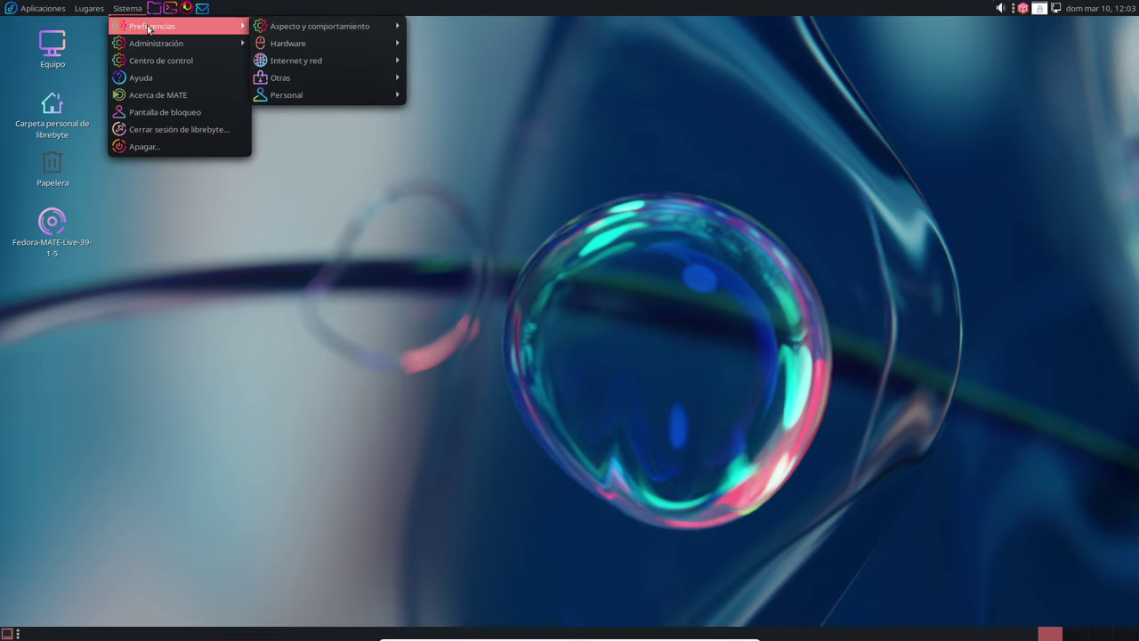
pyautogui.moveTo(309, 33)
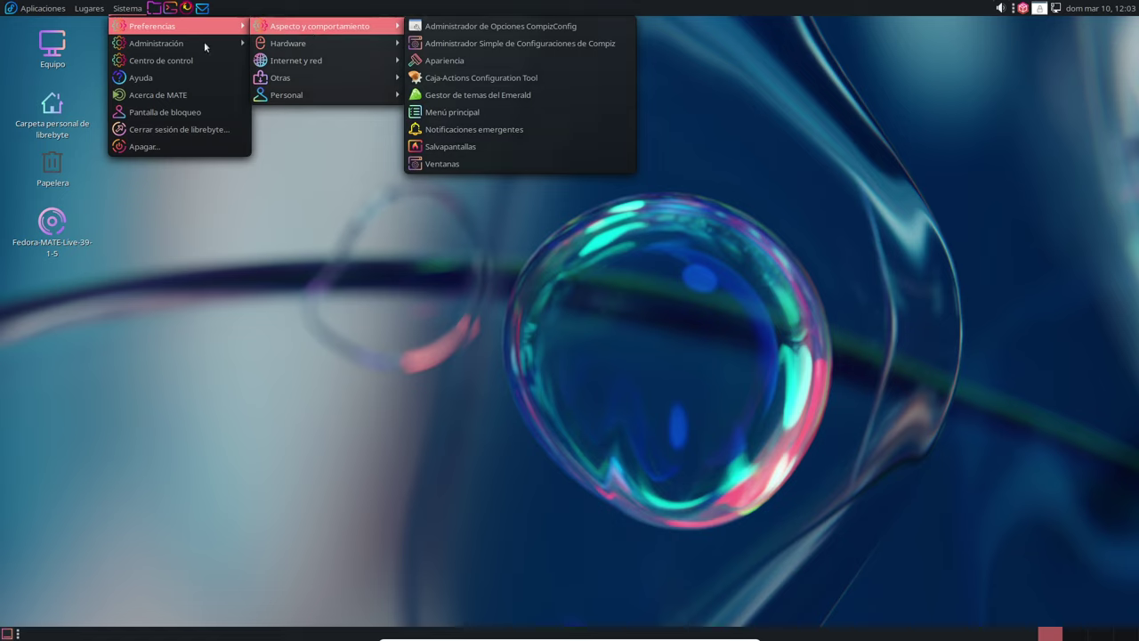
pyautogui.moveTo(212, 44)
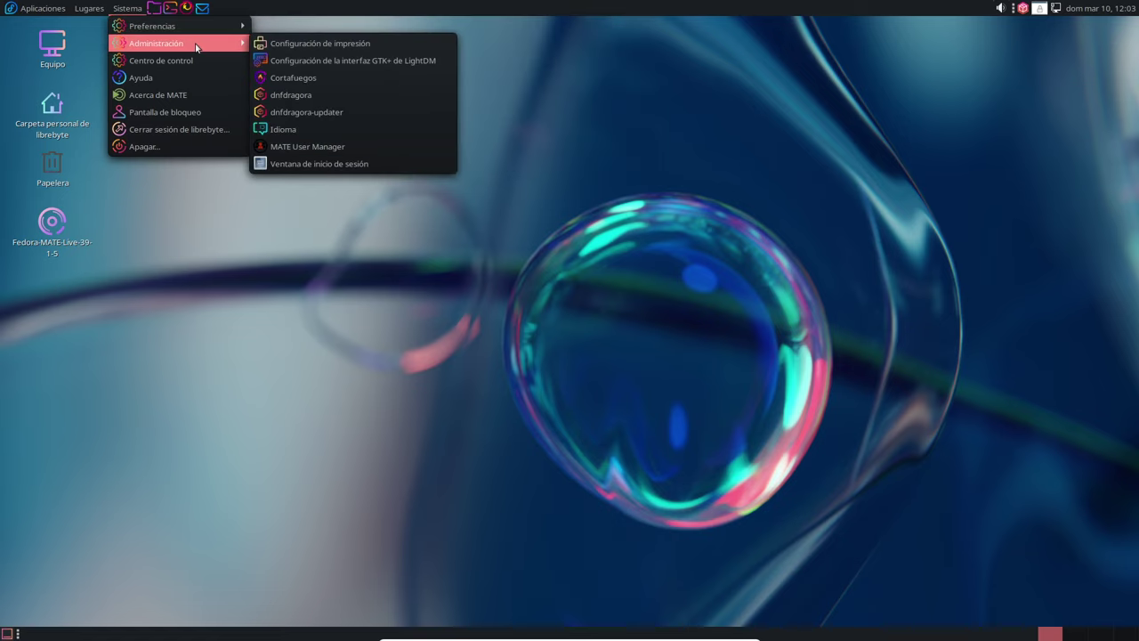
pyautogui.click(367, 67)
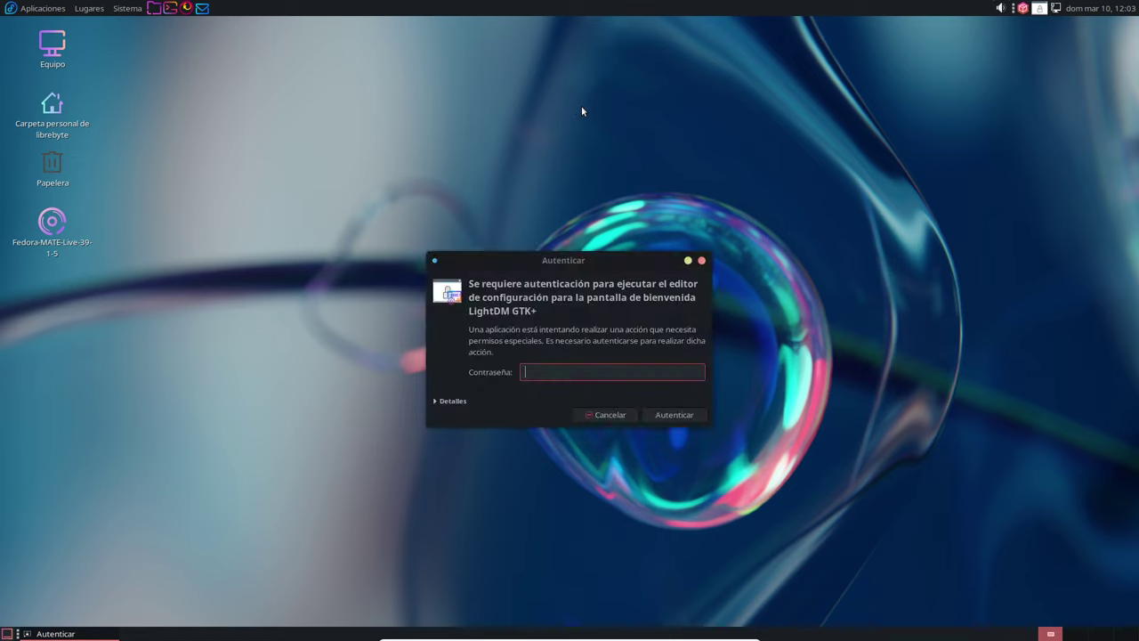
pyautogui.write('***')
pyautogui.click(674, 415)
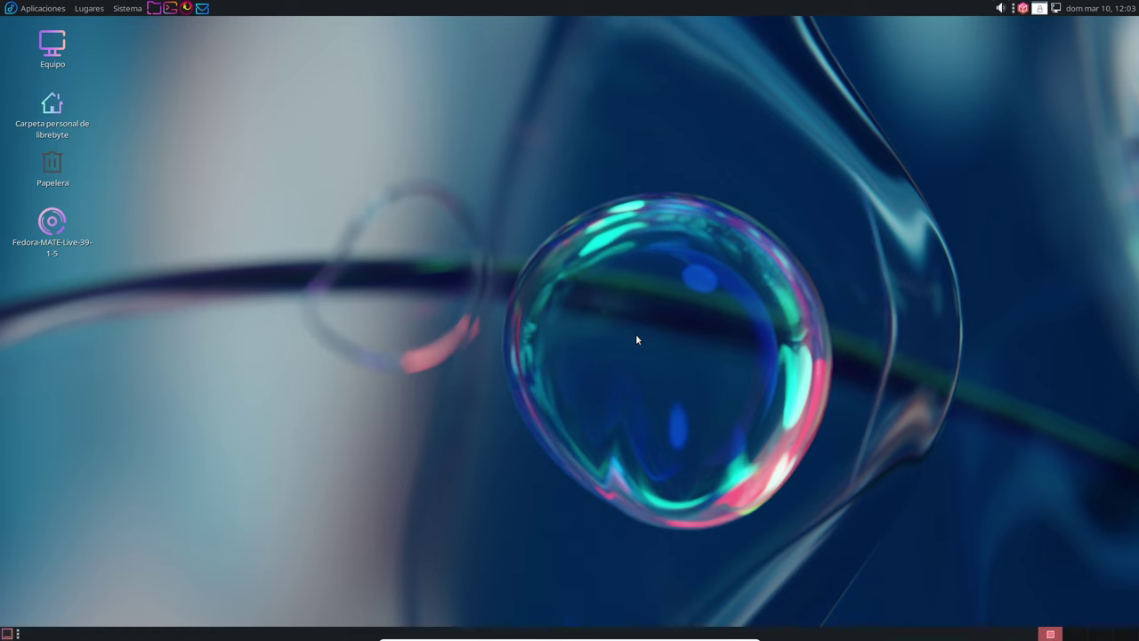
# - Set the login greeter's theme to Sweet-mars and its icons to Candy
pyautogui.click(710, 237)
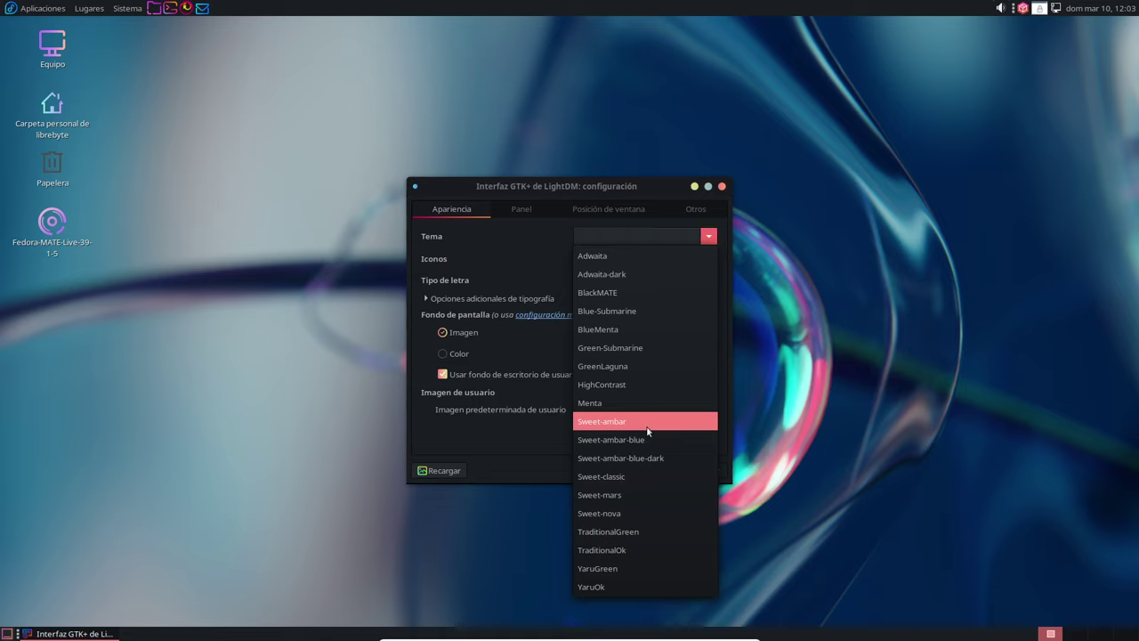
pyautogui.click(637, 495)
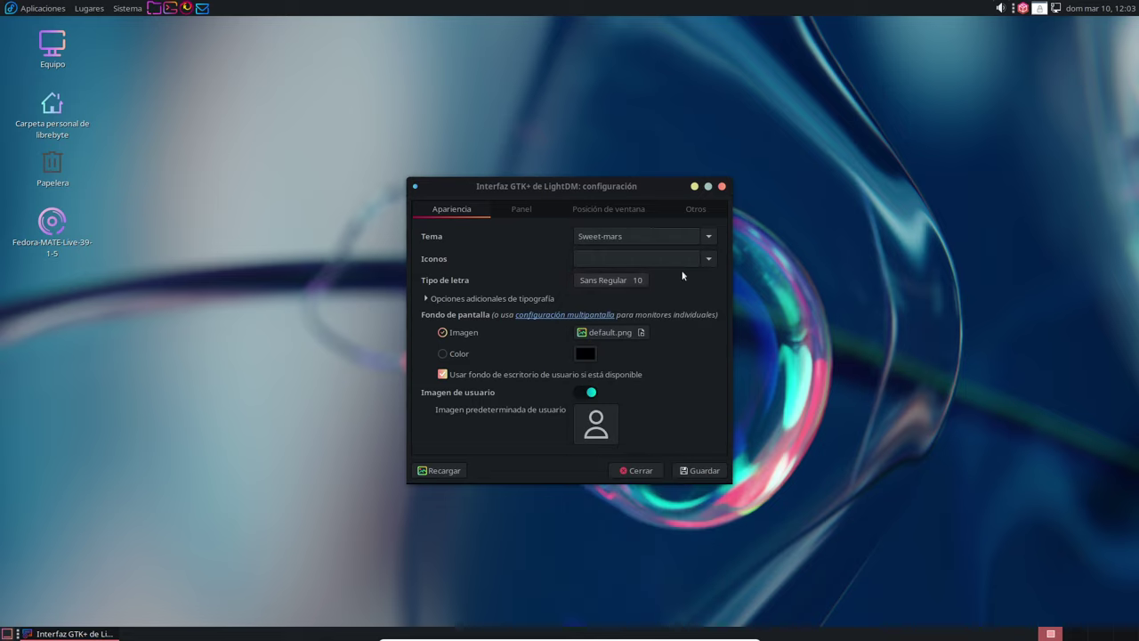
pyautogui.click(708, 258)
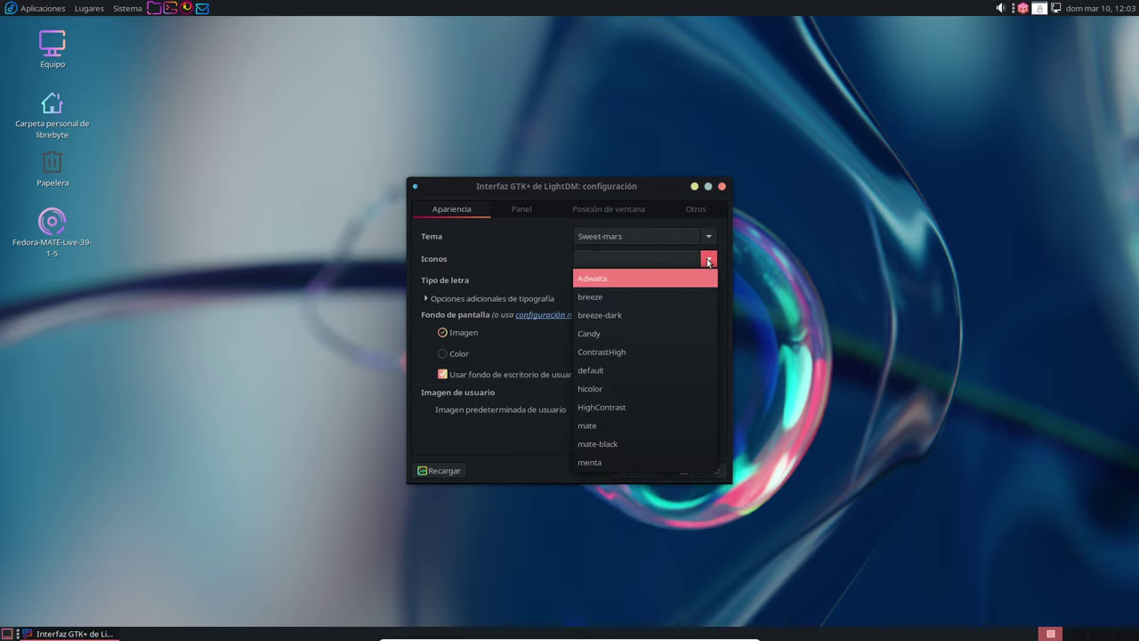
pyautogui.click(656, 334)
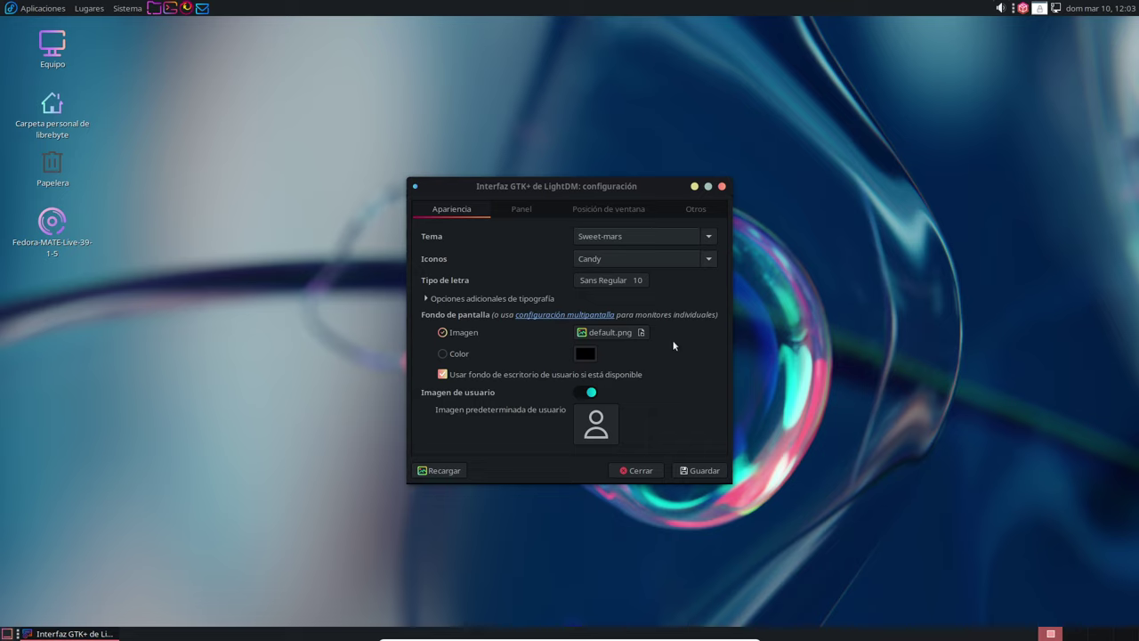
# - Find the Inter font family and set the login greeter's font to Inter Regular
pyautogui.click(630, 285)
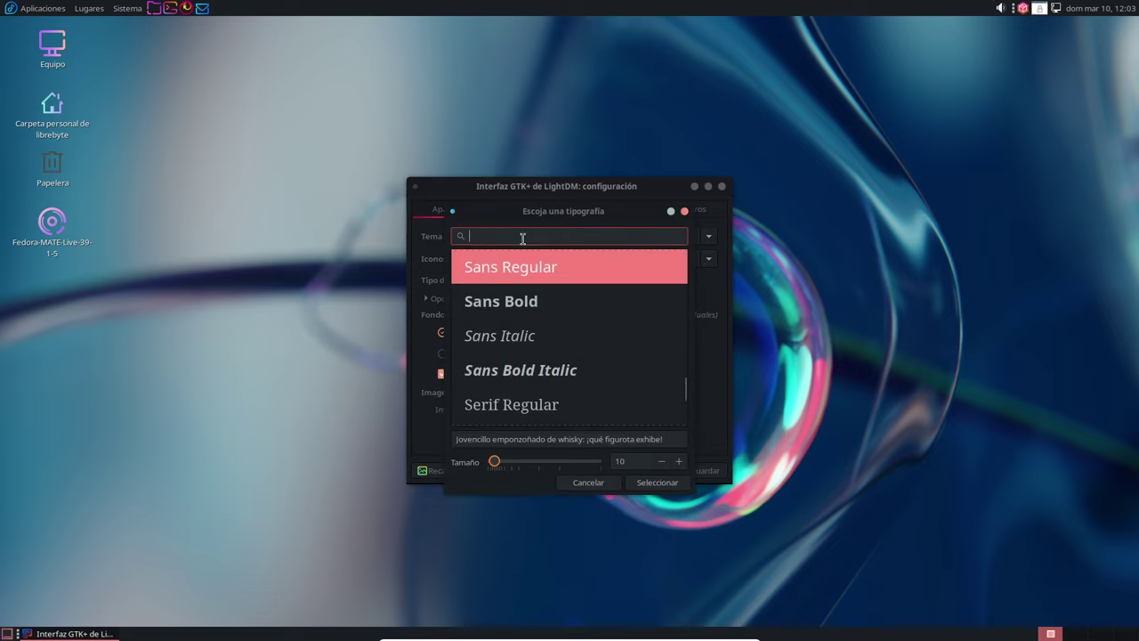
pyautogui.write('Inter')
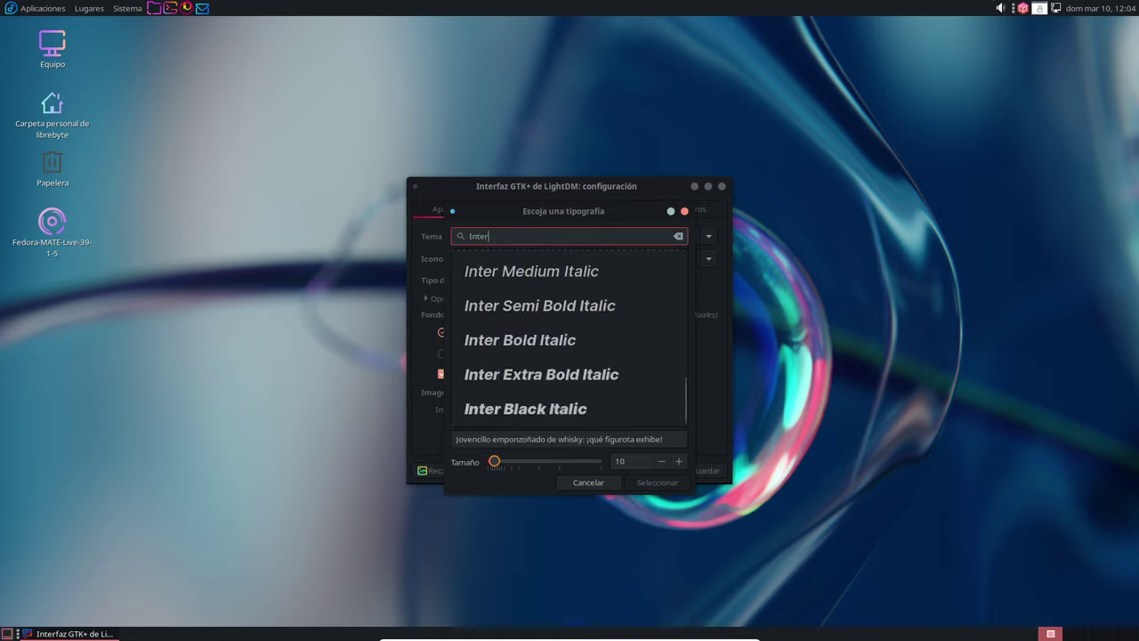
pyautogui.scroll(6, 618, 370)
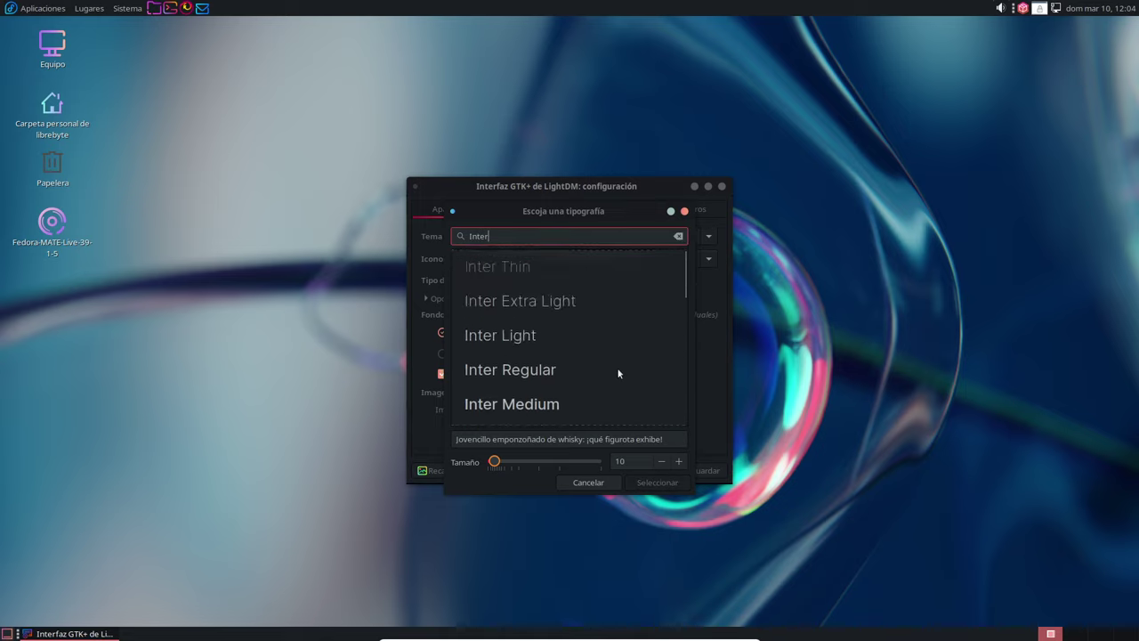
pyautogui.click(563, 370)
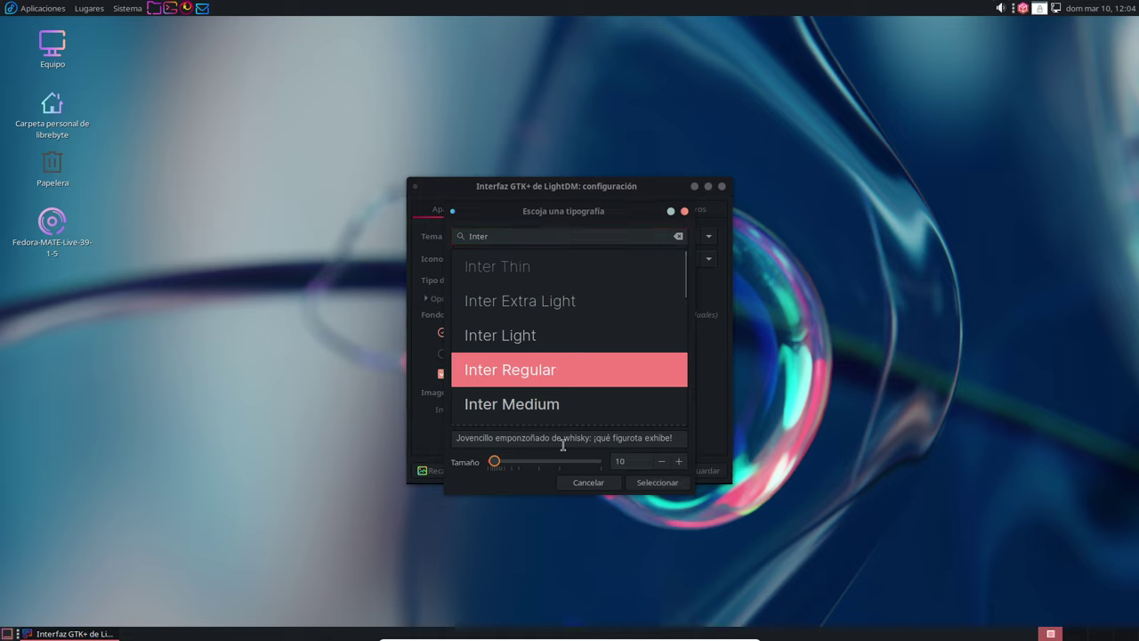
pyautogui.click(661, 486)
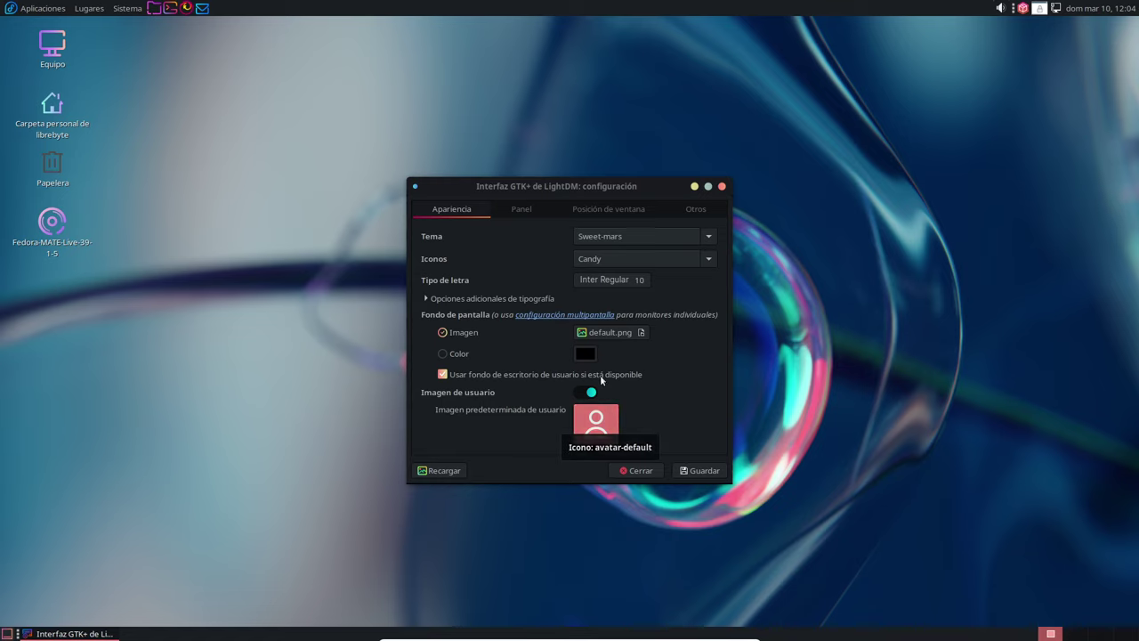
# - Set default-dark.png from the system backgrounds folder as the login greeter's background image
pyautogui.click(616, 333)
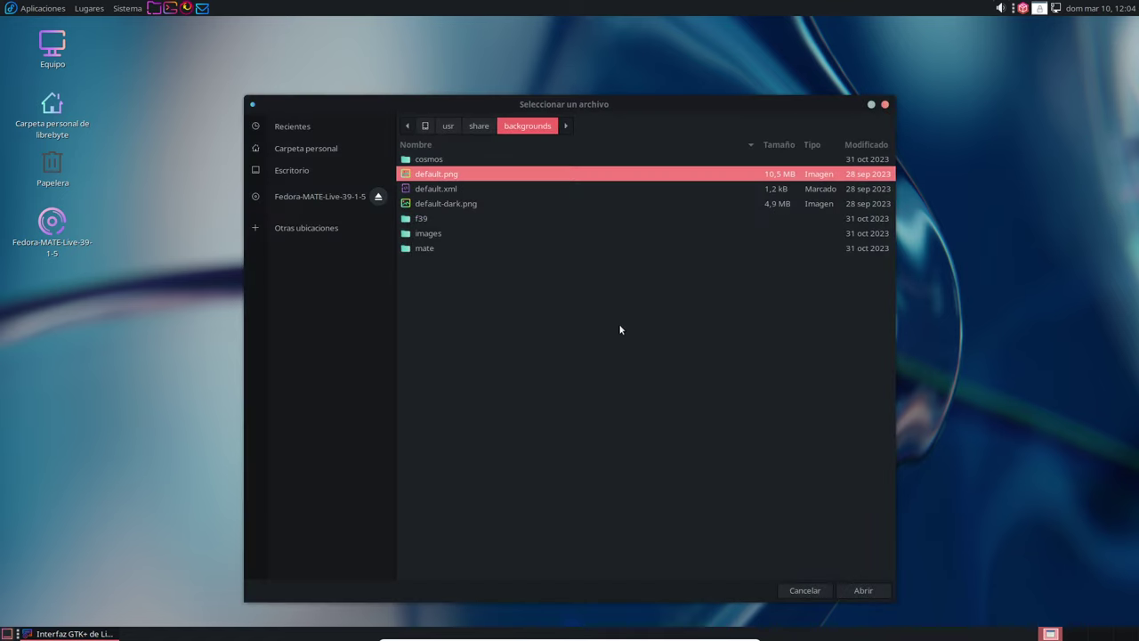
pyautogui.click(474, 203)
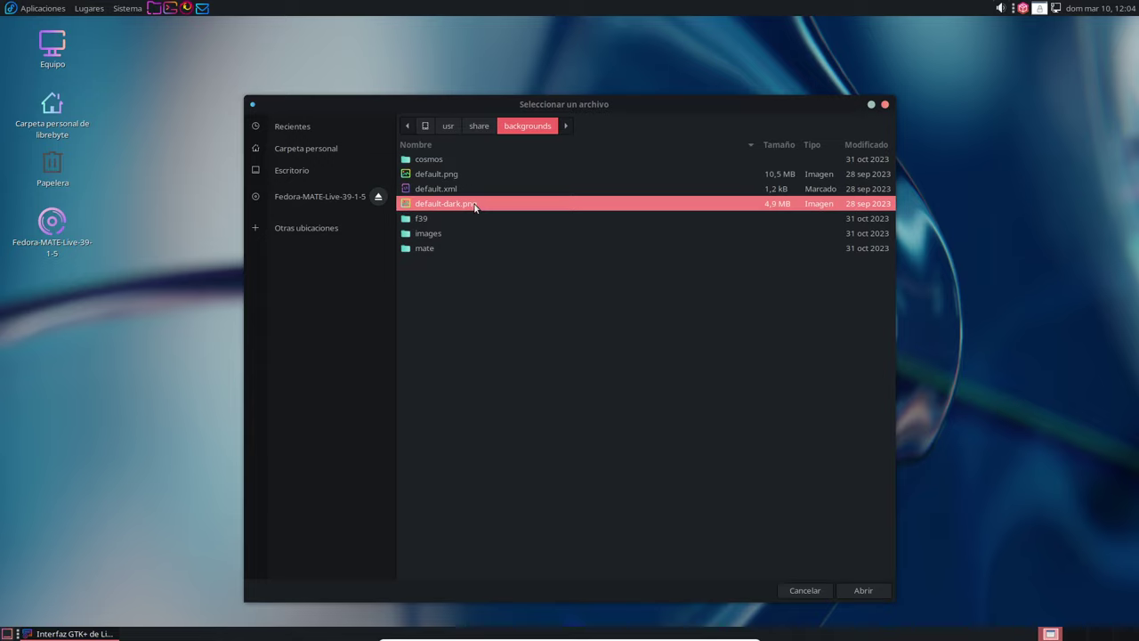
pyautogui.click(864, 590)
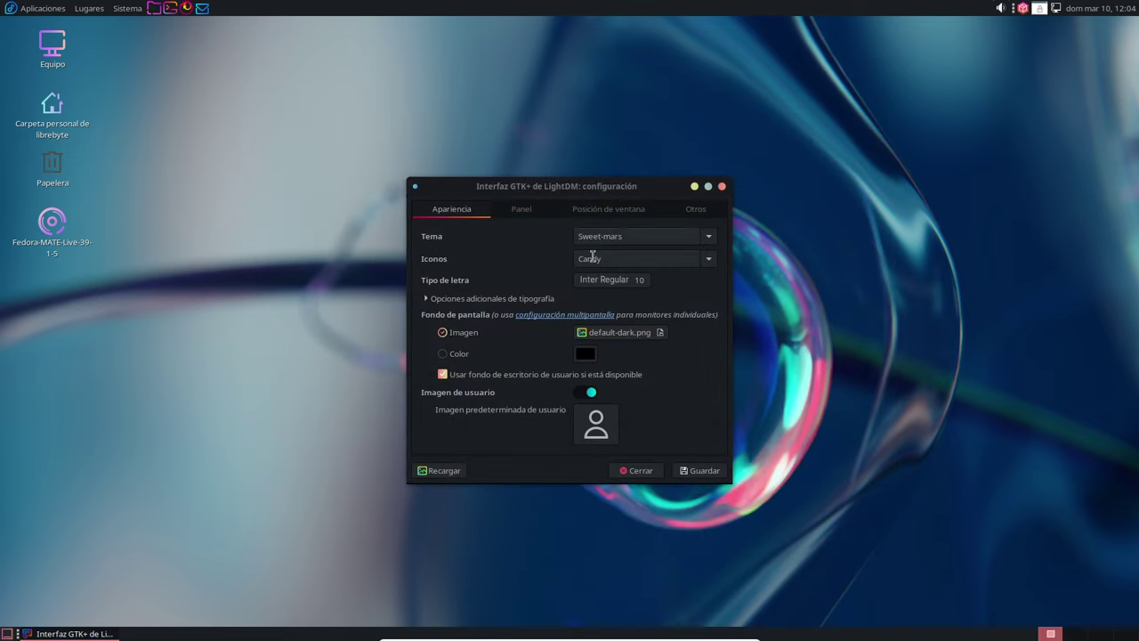
# - Look through the greeter's panel, window position and other settings, and reload the configuration from its file
pyautogui.click(524, 209)
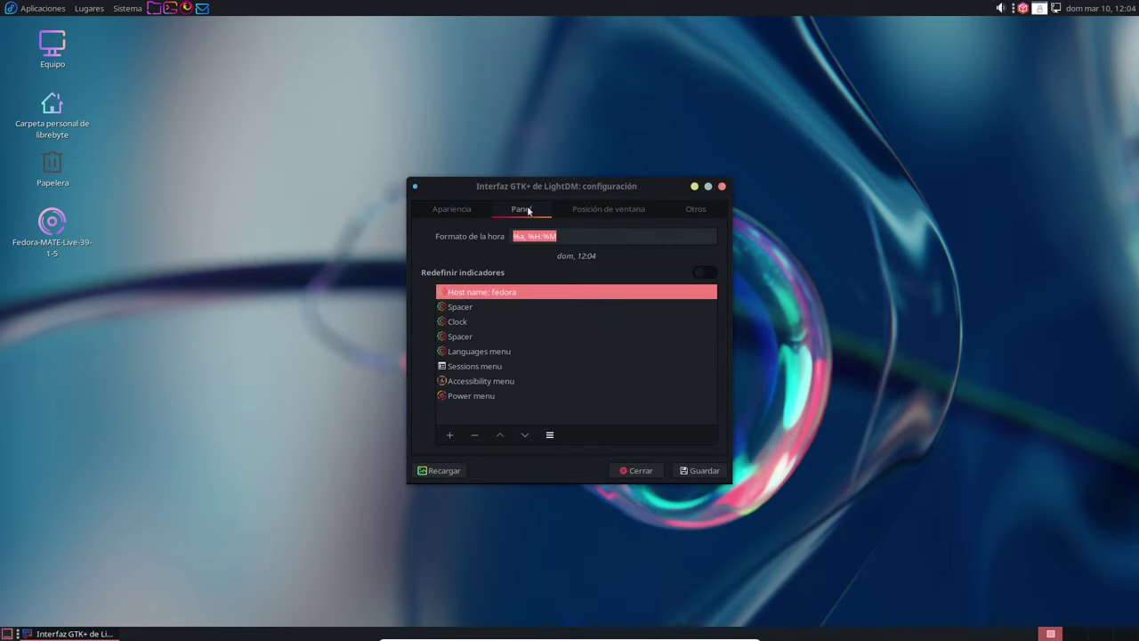
pyautogui.click(590, 213)
pyautogui.click(700, 214)
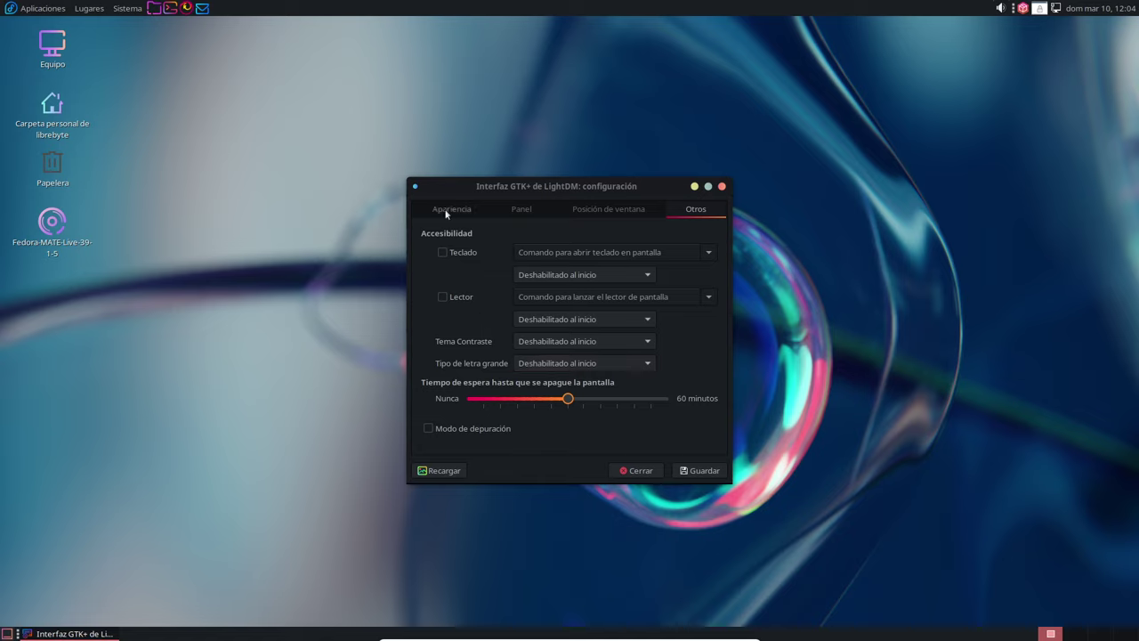
pyautogui.click(453, 473)
pyautogui.click(454, 212)
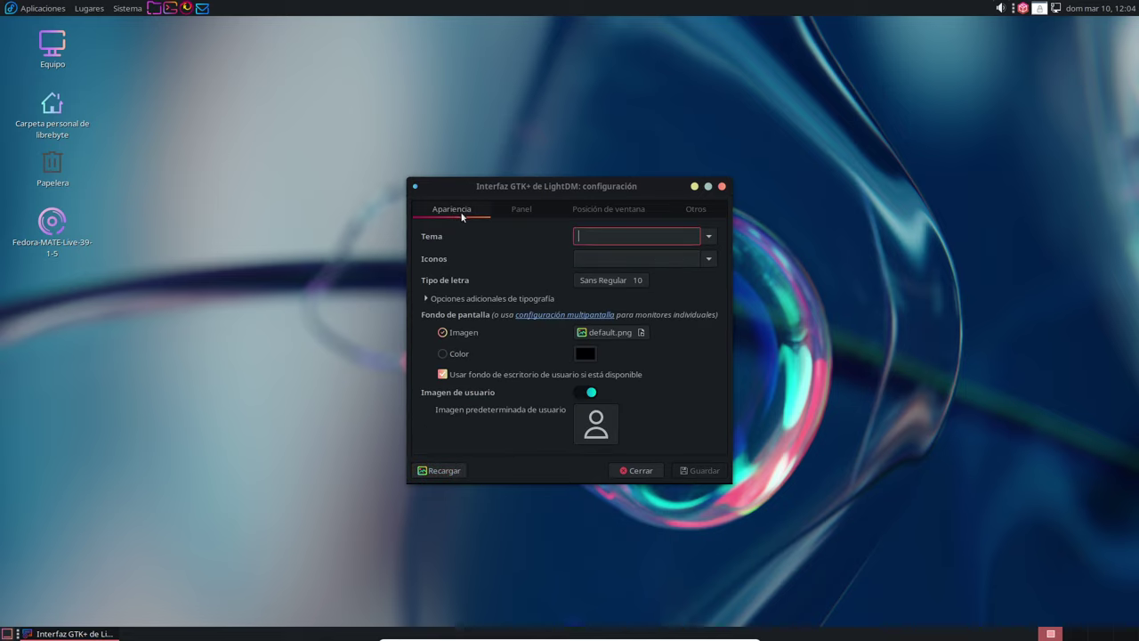
# - Set the greeter's theme to Sweet-mars and its icons to Candy again
pyautogui.click(708, 236)
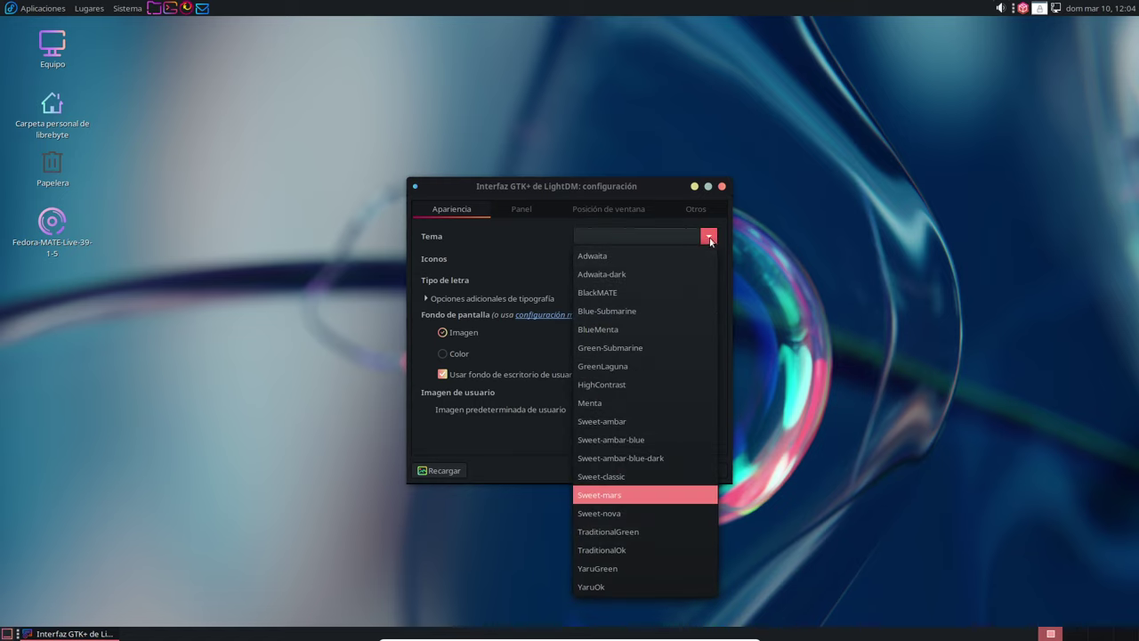
pyautogui.click(638, 499)
pyautogui.click(709, 259)
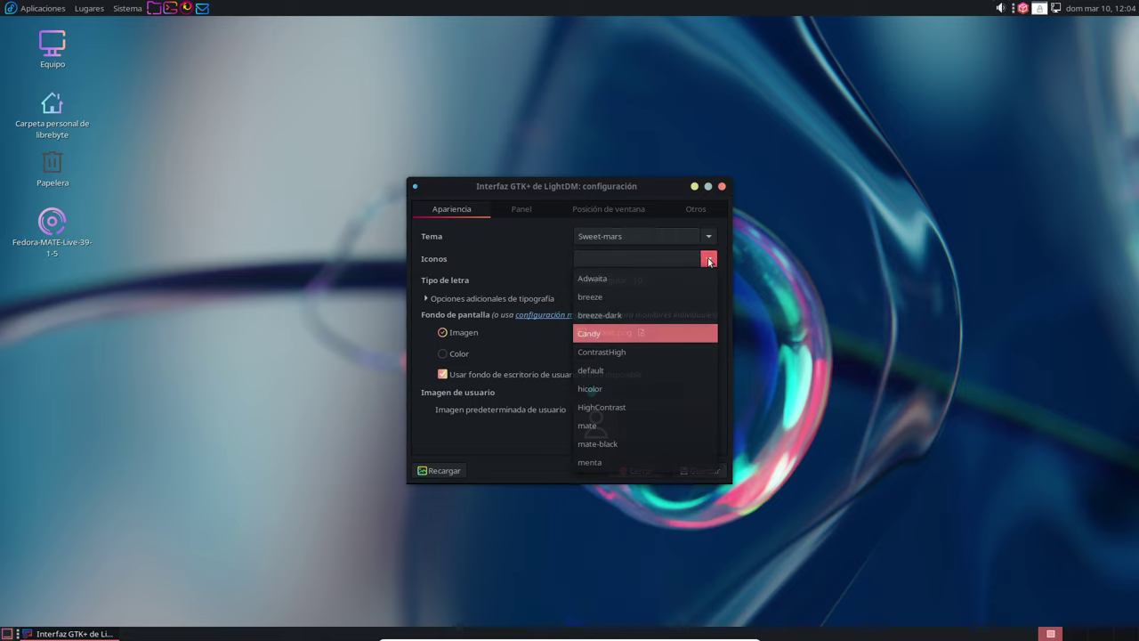
pyautogui.click(631, 333)
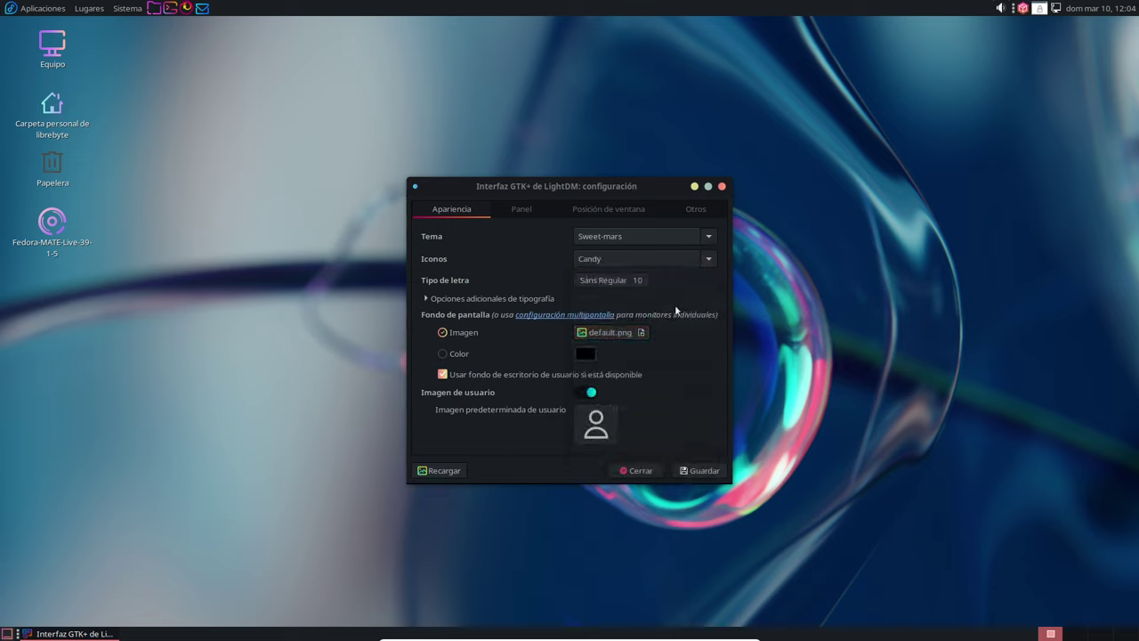
# - Search the fonts for inter and apply Inter Regular as the greeter's font
pyautogui.click(616, 281)
pyautogui.write('inter')
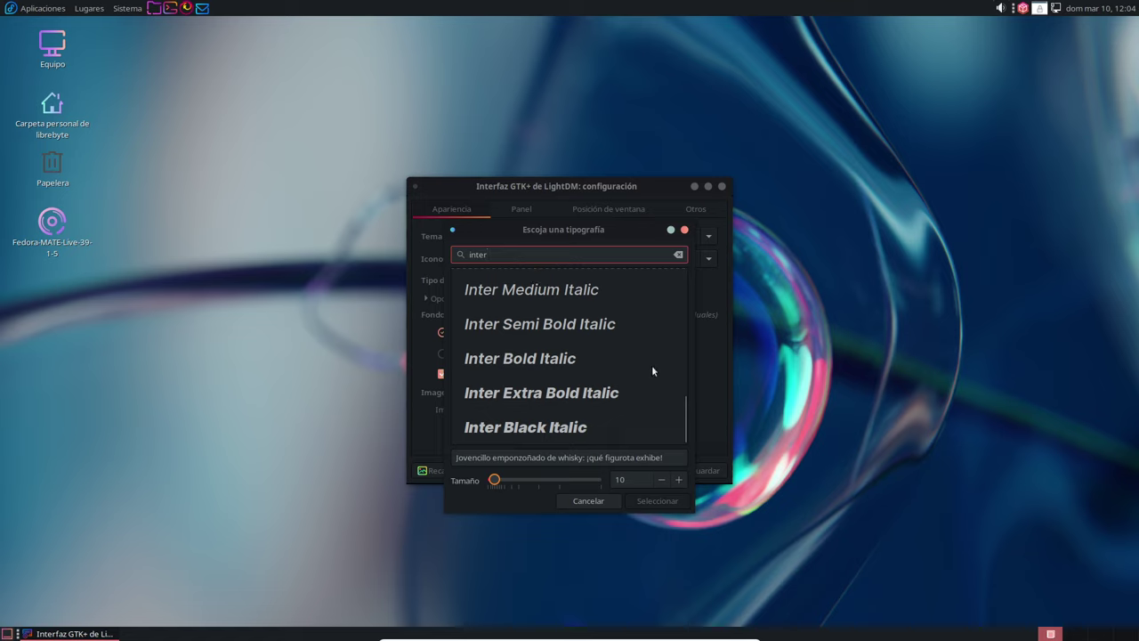
pyautogui.scroll(5, 651, 363)
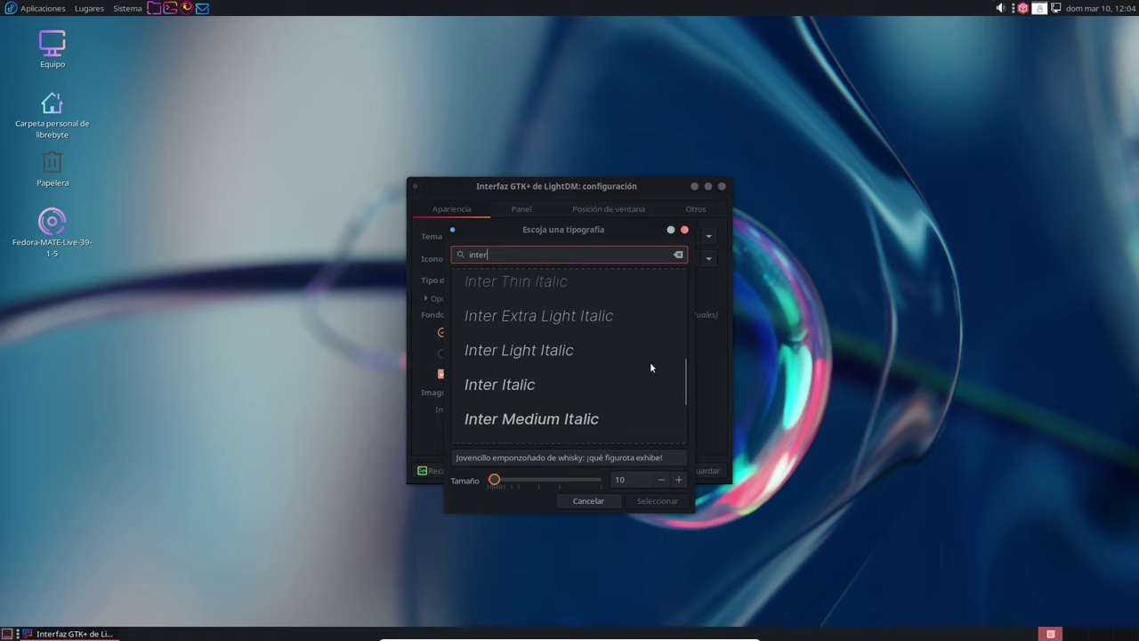
pyautogui.scroll(-2, 651, 366)
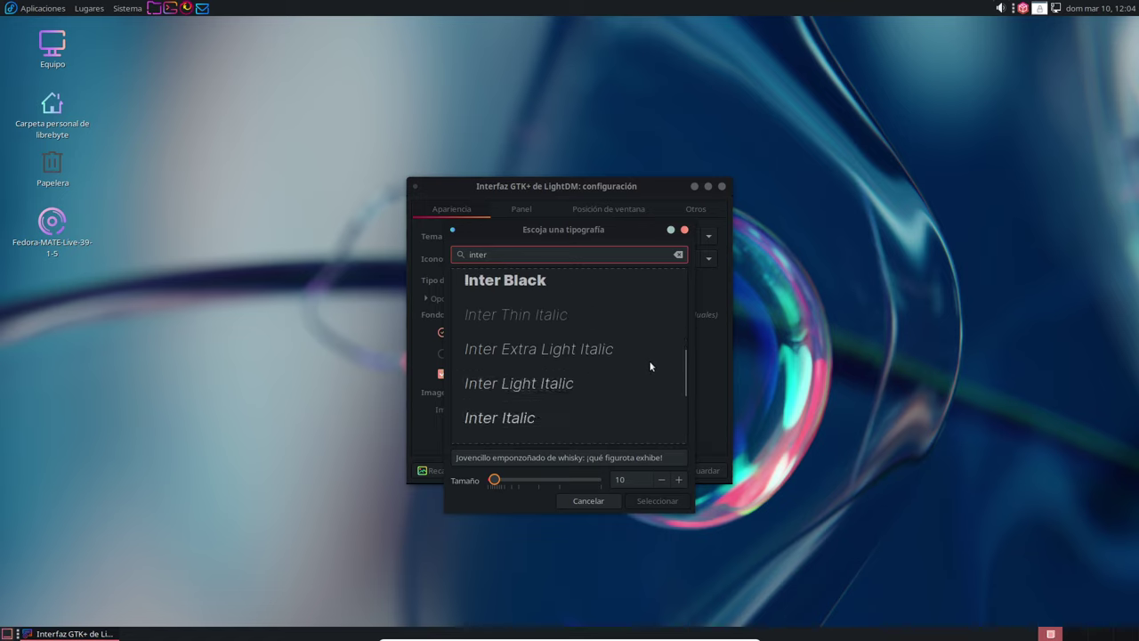
pyautogui.scroll(4, 649, 365)
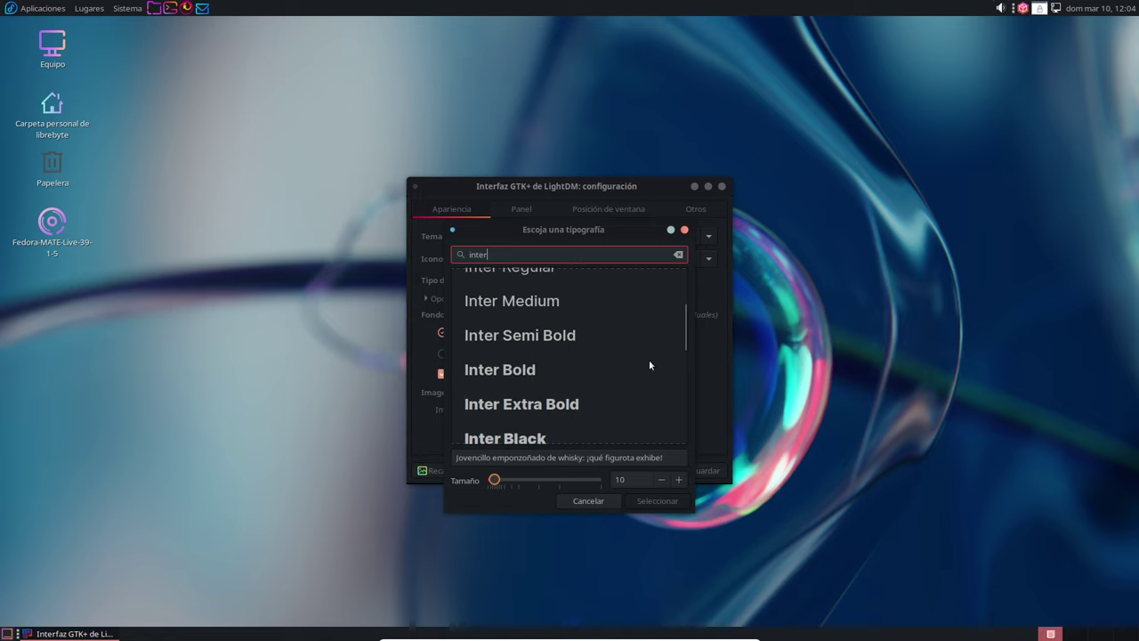
pyautogui.scroll(1, 648, 365)
pyautogui.click(546, 330)
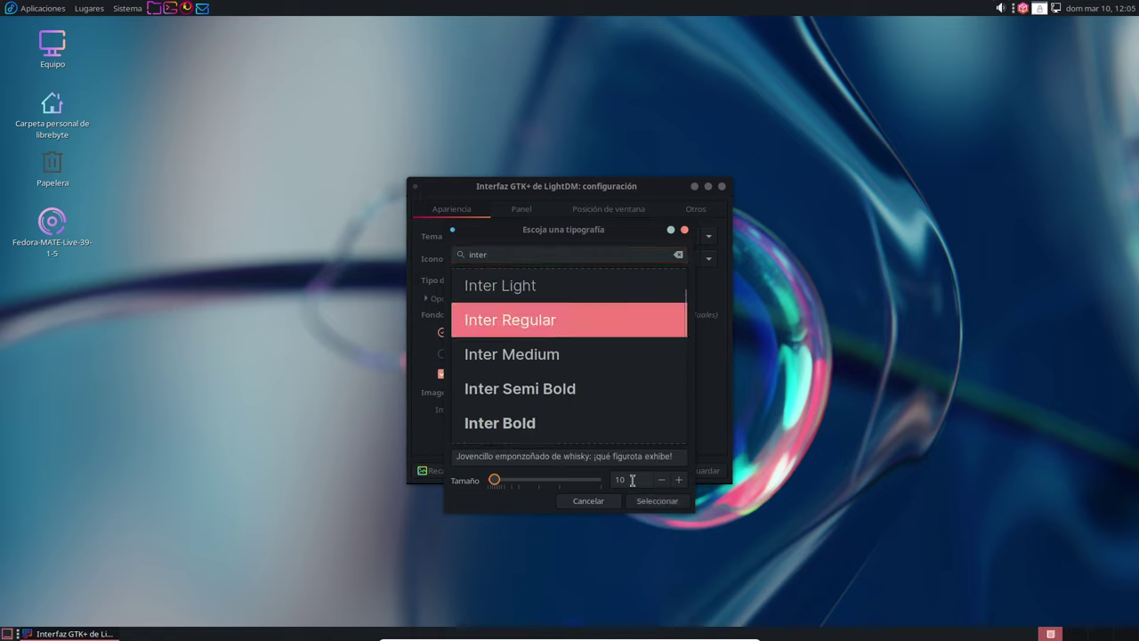
pyautogui.click(656, 502)
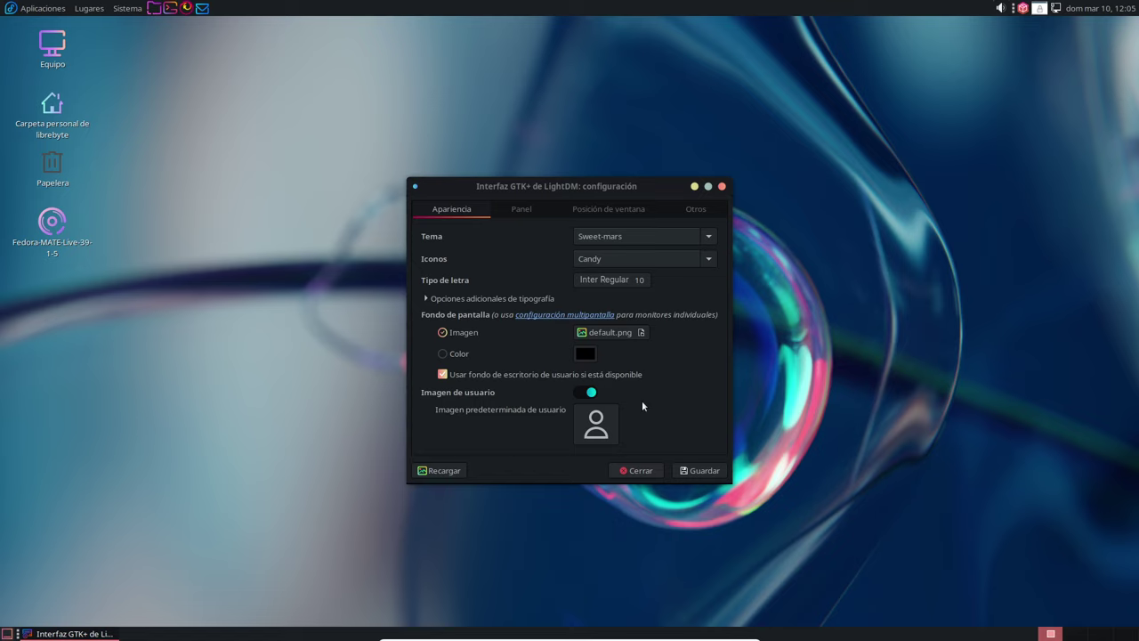
# - Choose default-dark.png as the greeter's background image
pyautogui.click(623, 332)
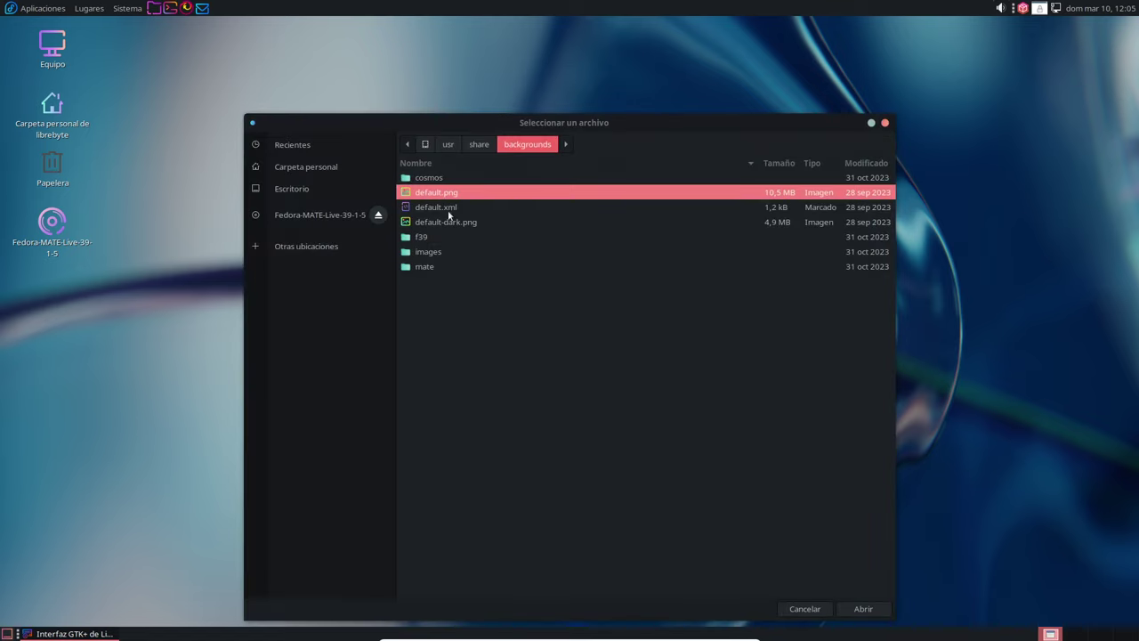
pyautogui.click(450, 220)
pyautogui.click(870, 614)
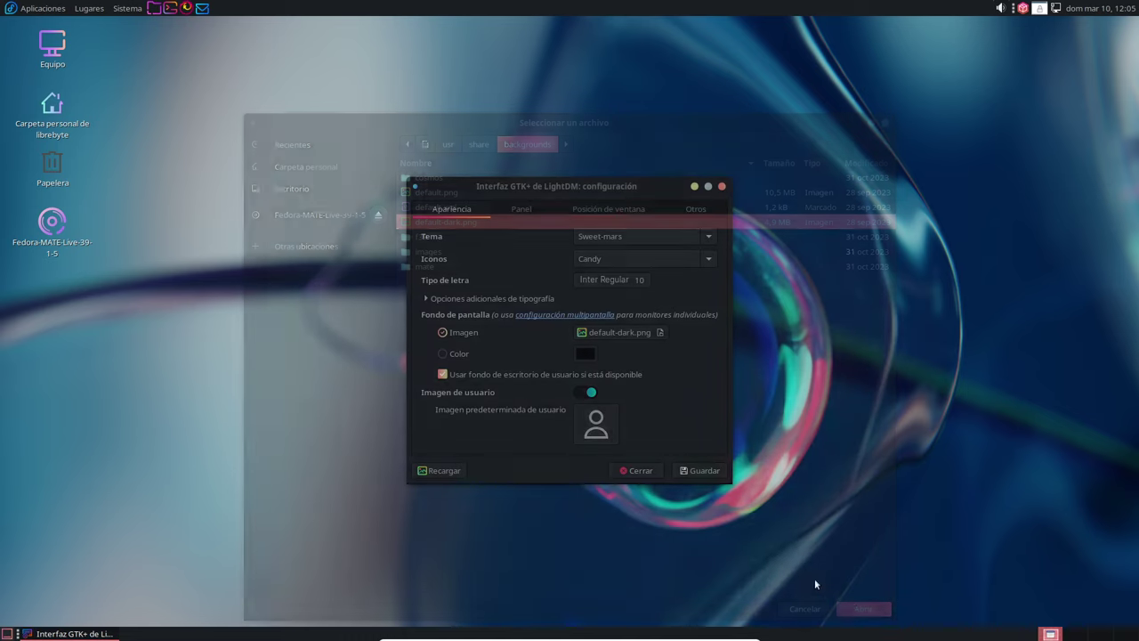
# - Anchor the login window by its middle-left point and save the greeter configuration
pyautogui.click(521, 208)
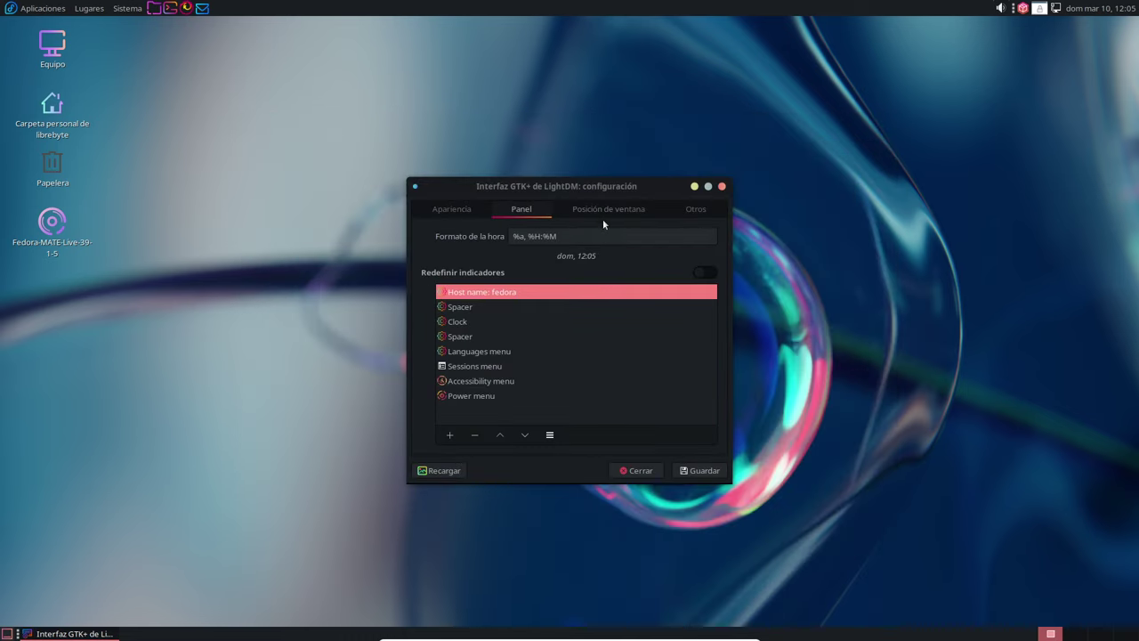
pyautogui.click(614, 216)
pyautogui.click(452, 208)
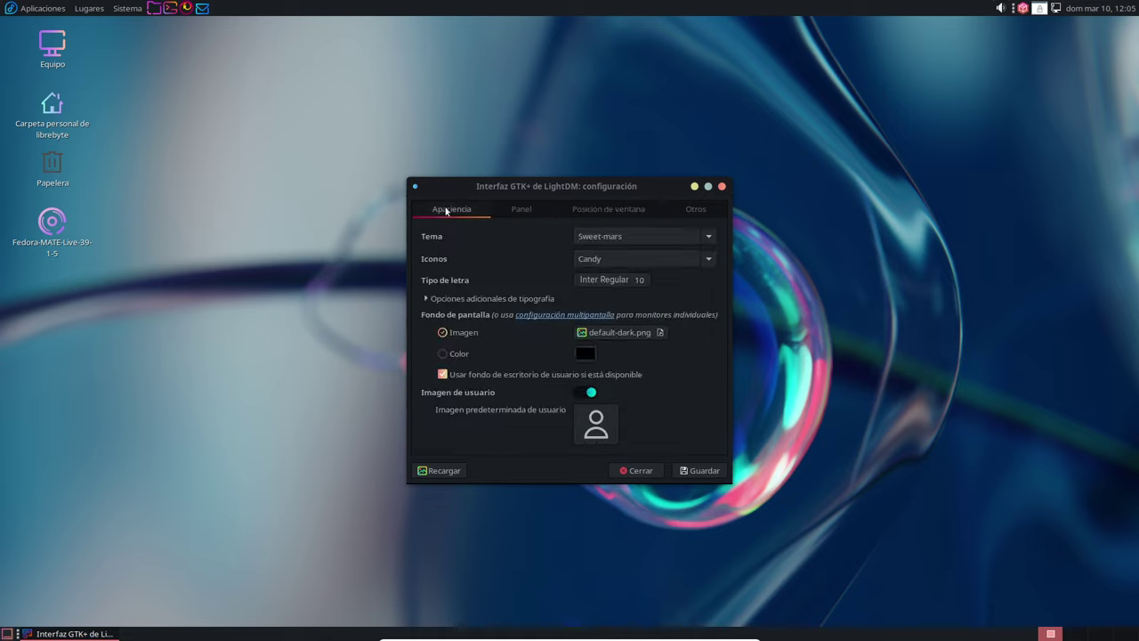
pyautogui.click(614, 213)
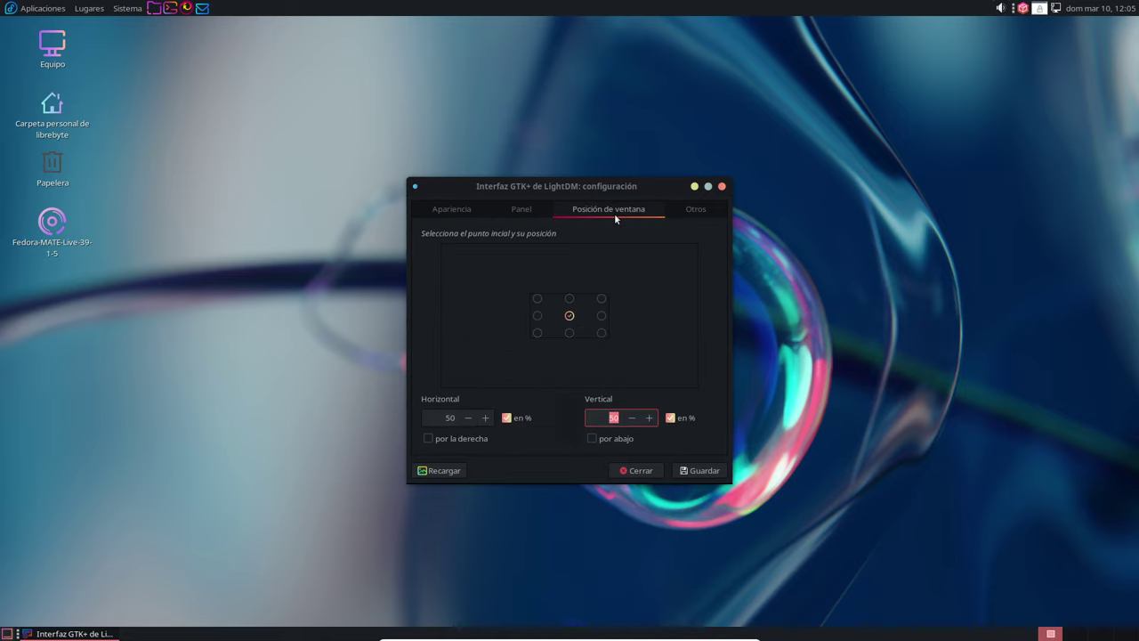
pyautogui.click(539, 319)
pyautogui.click(460, 208)
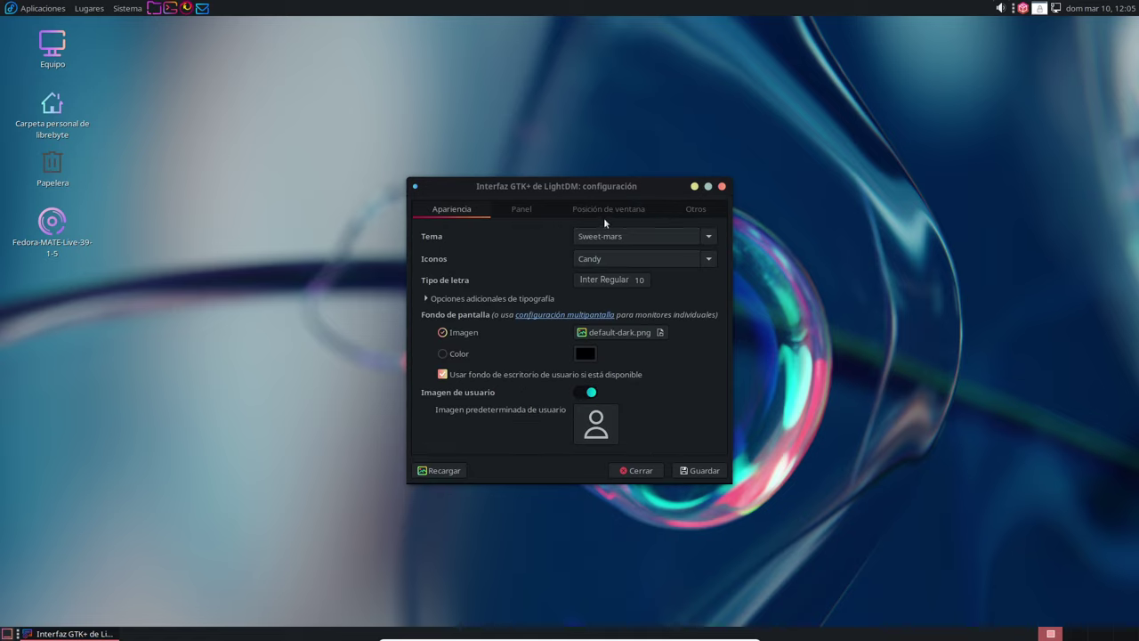
pyautogui.click(607, 210)
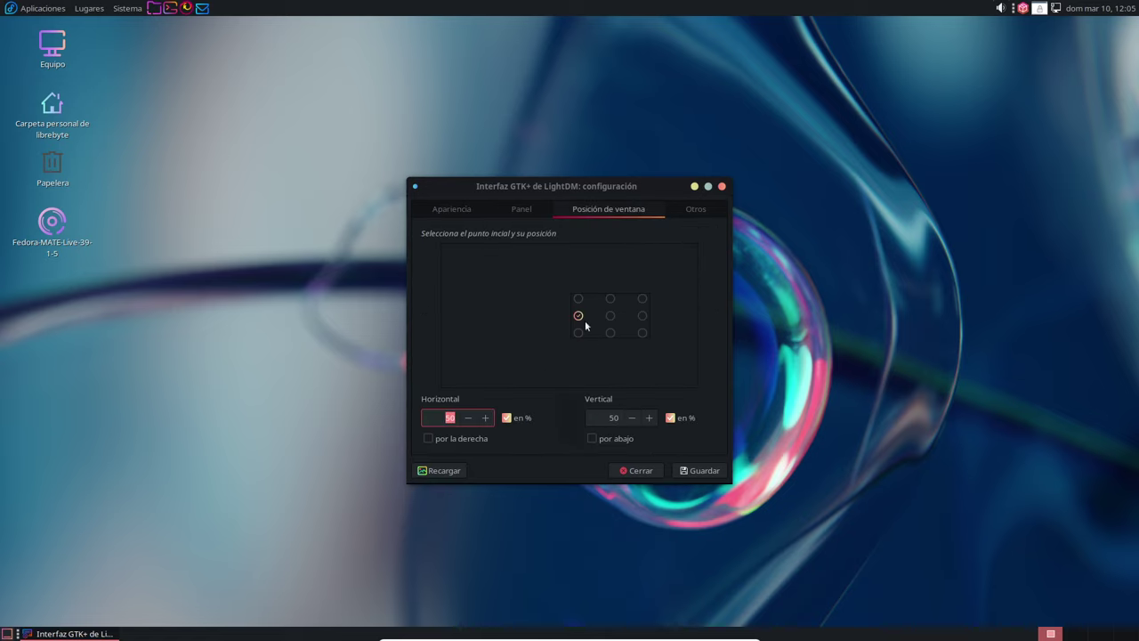
pyautogui.click(711, 473)
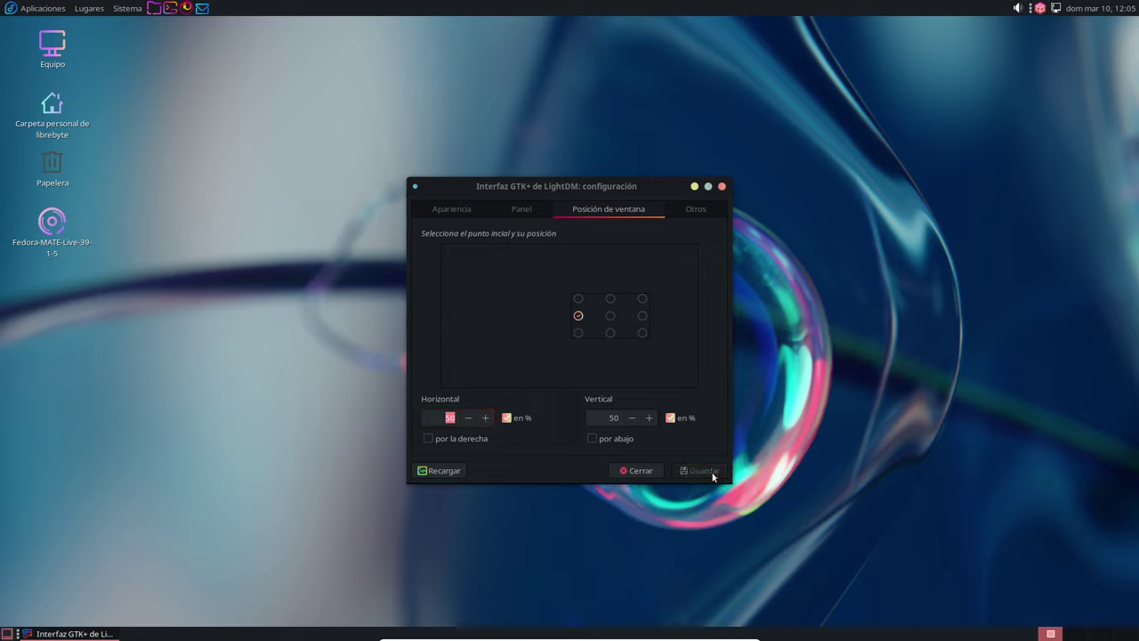
# - Reload the saved greeter configuration, recheck the settings in every section, and close the configuration window
pyautogui.click(442, 209)
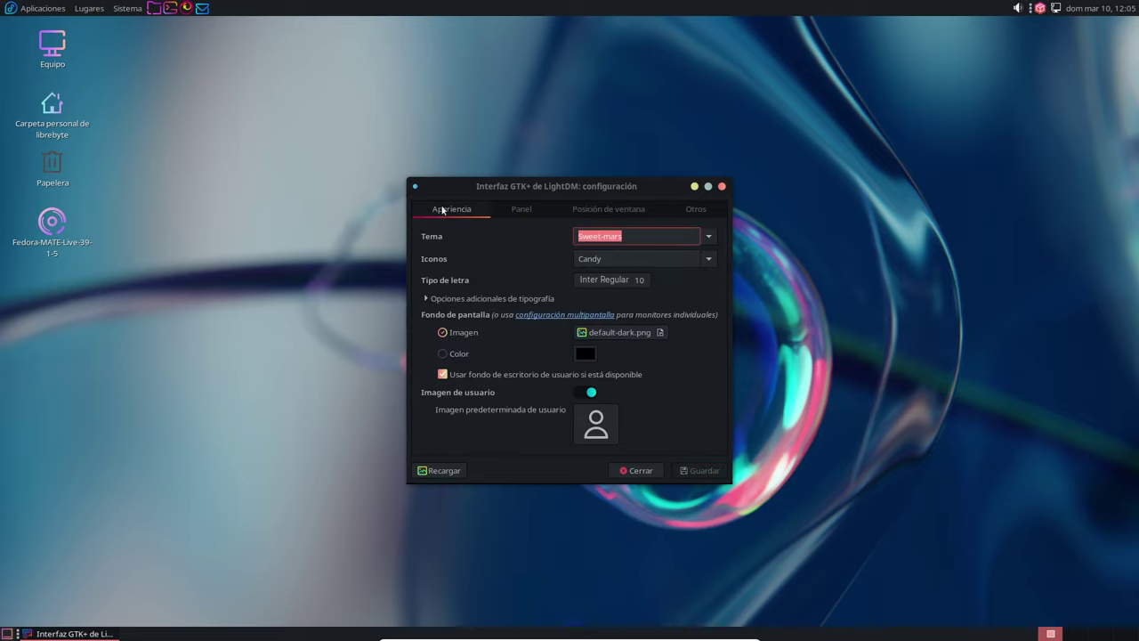
pyautogui.click(457, 471)
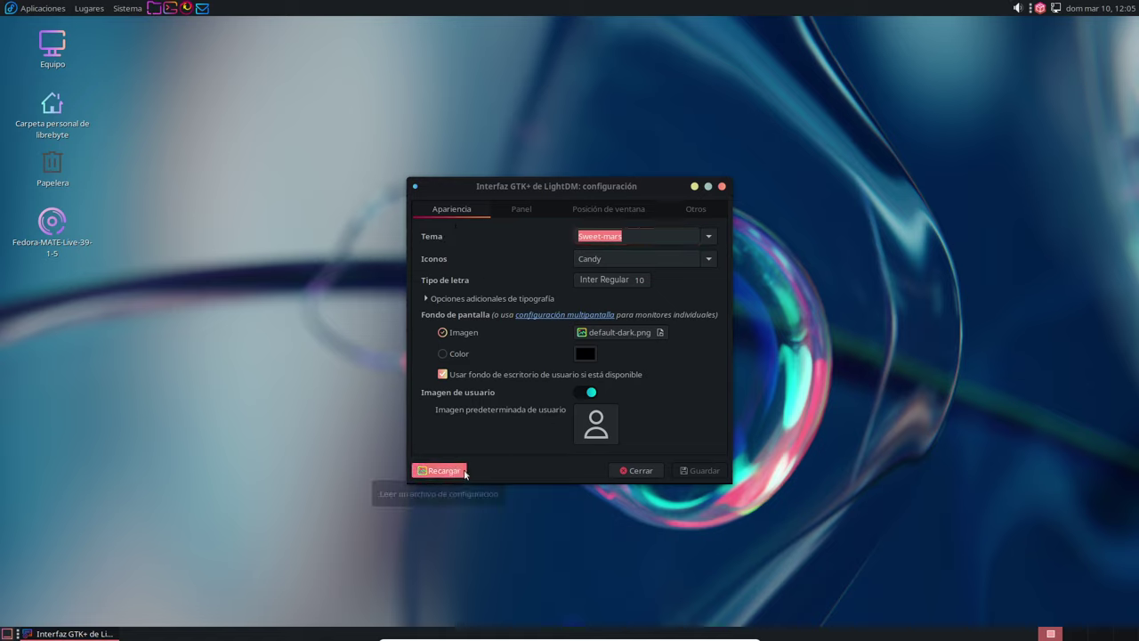
pyautogui.click(519, 206)
pyautogui.click(448, 210)
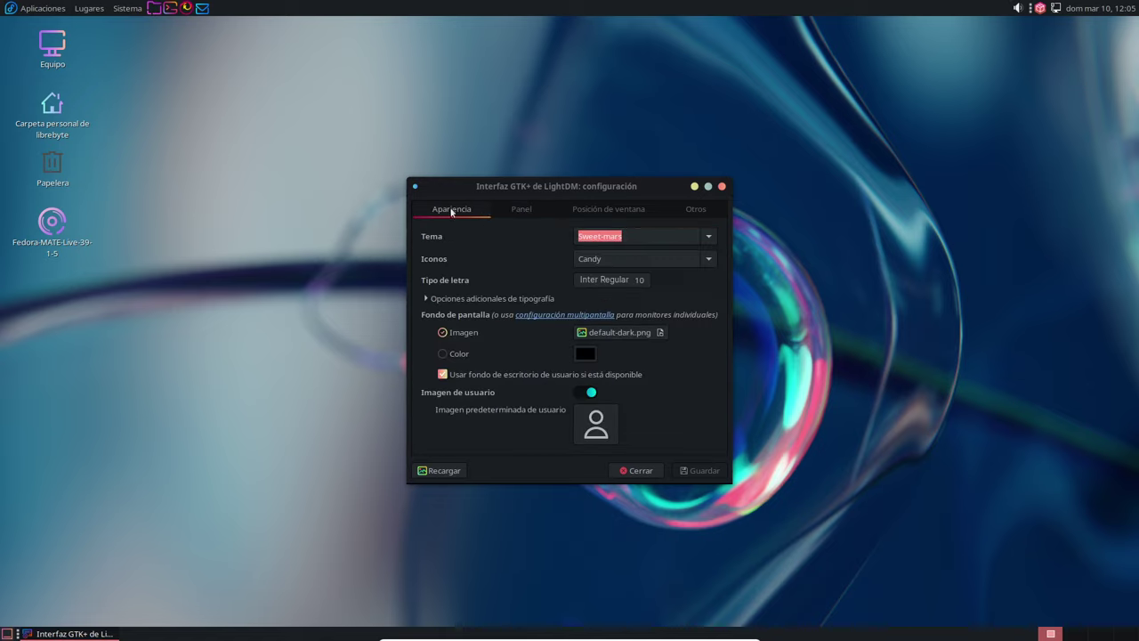
pyautogui.click(545, 213)
pyautogui.click(595, 208)
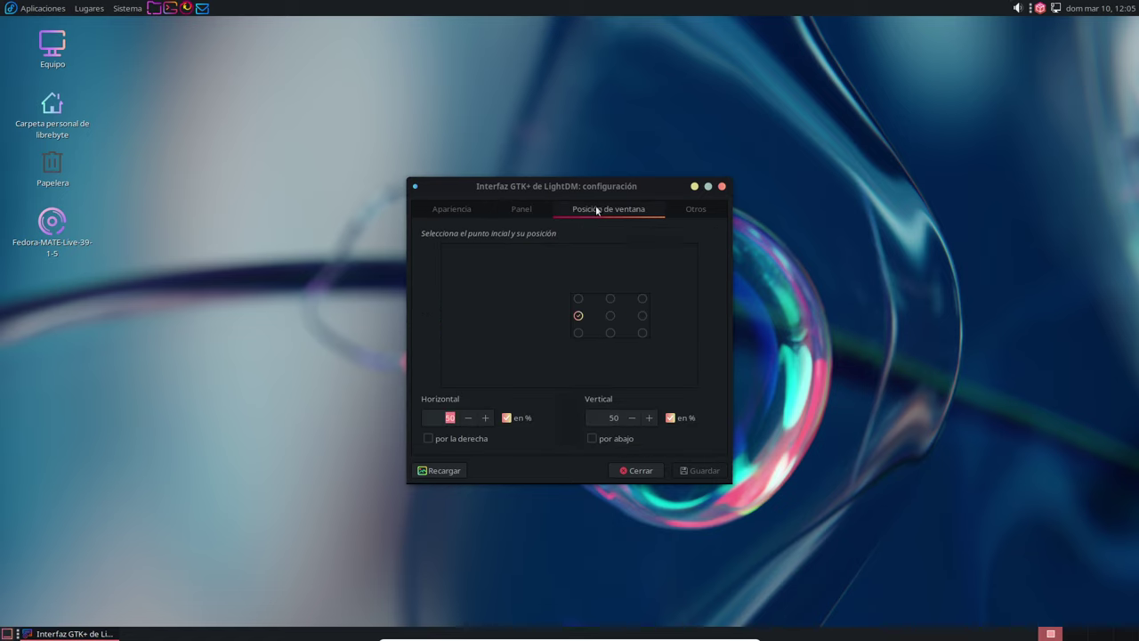
pyautogui.click(696, 211)
pyautogui.click(445, 212)
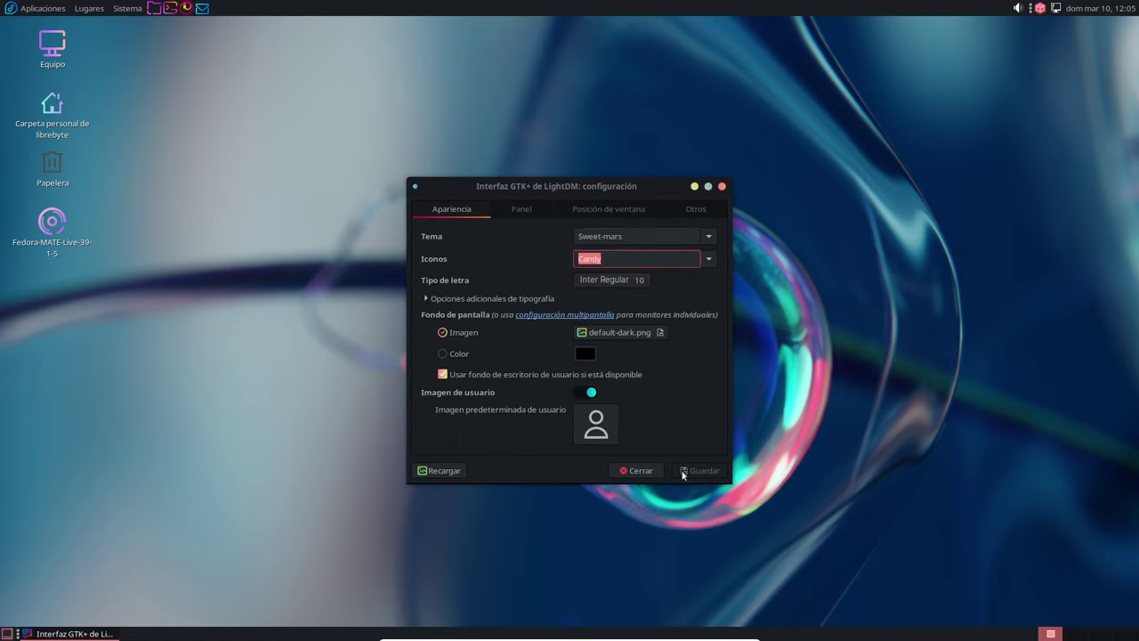
pyautogui.click(646, 475)
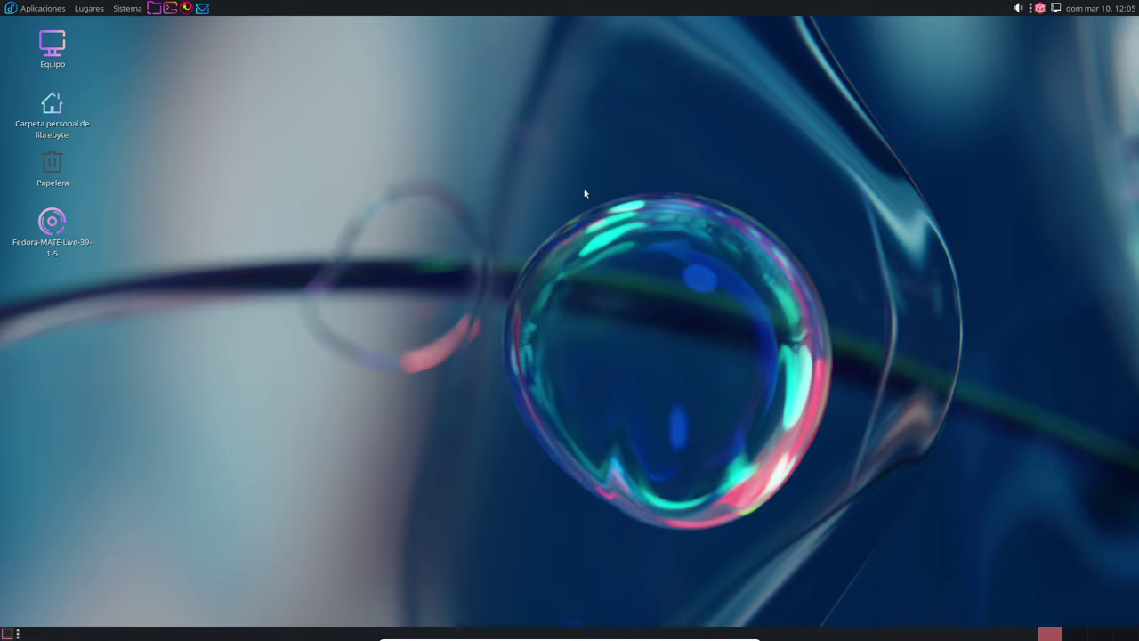
# - Log out of the desktop session and check the power options on the restyled login screen
pyautogui.click(127, 9)
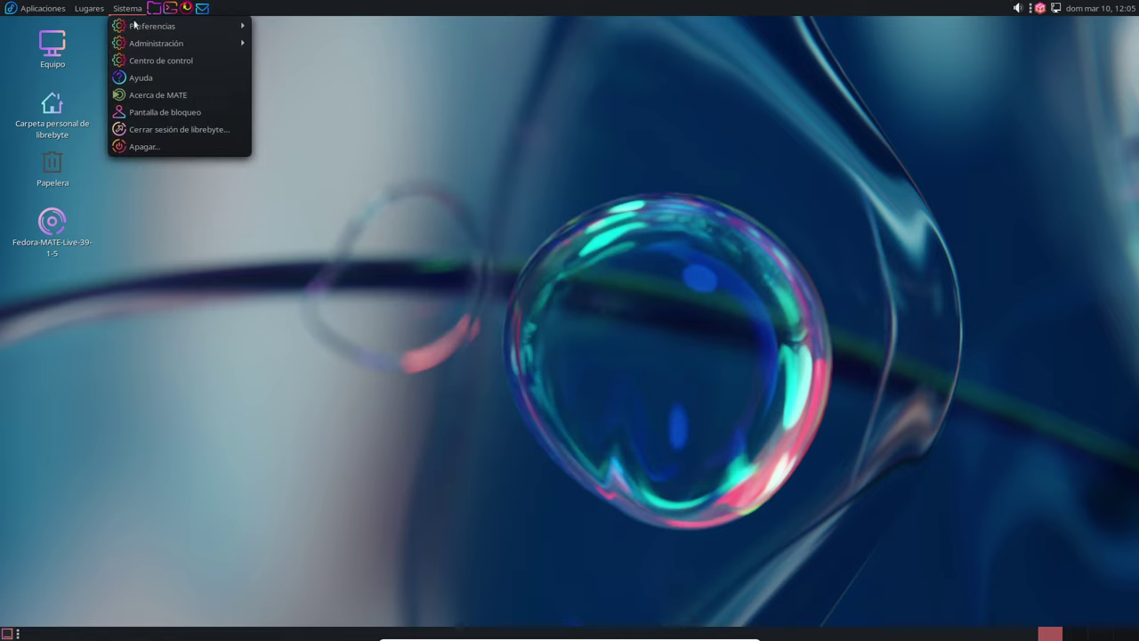
pyautogui.click(187, 131)
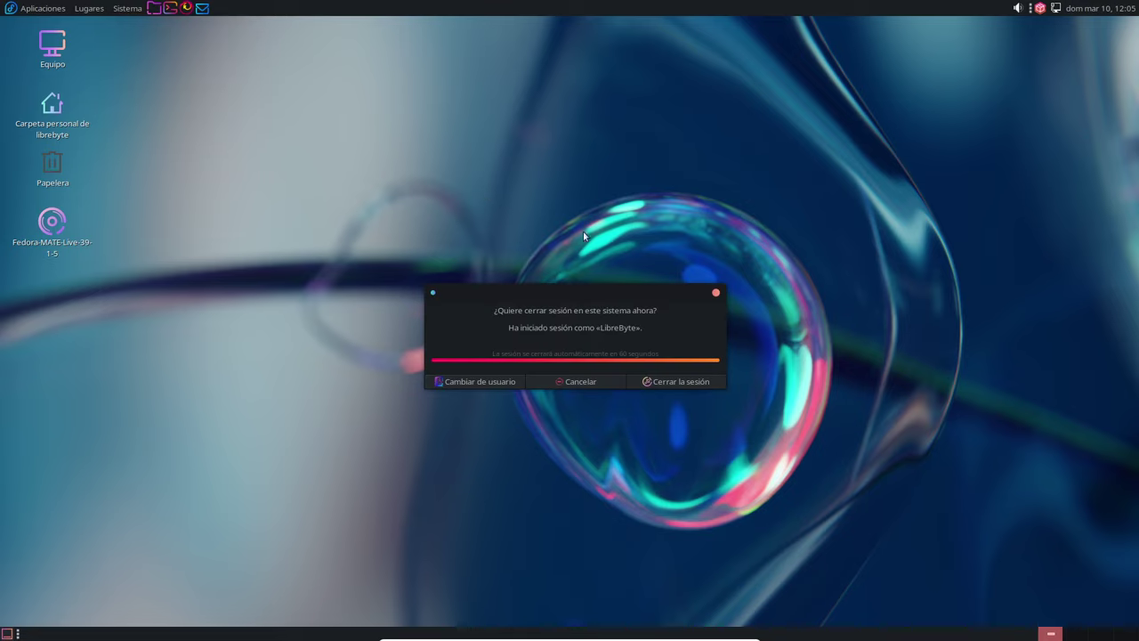
pyautogui.click(669, 381)
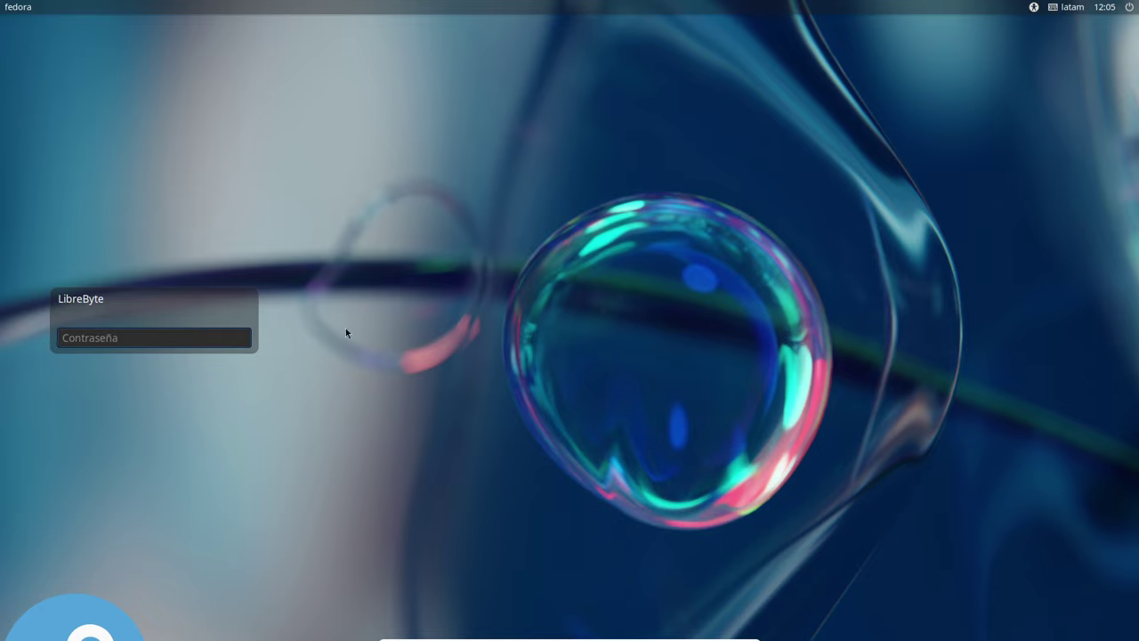
pyautogui.click(1130, 8)
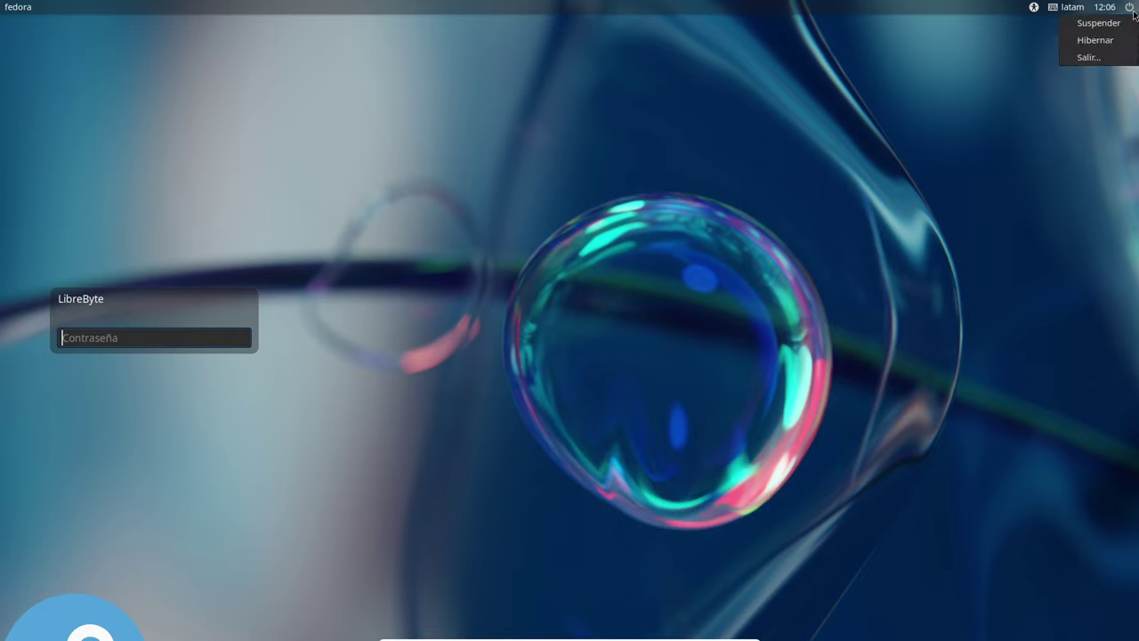
pyautogui.click(886, 172)
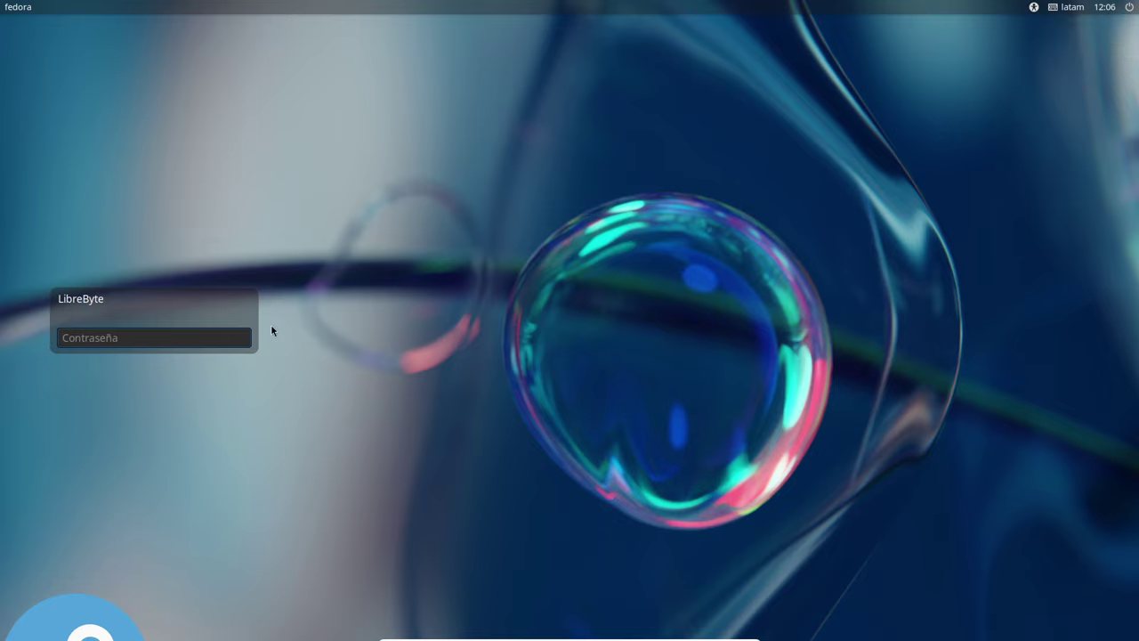
# - Enter the account password on the login screen and log back in to the desktop
pyautogui.click(150, 339)
pyautogui.write('••••')
pyautogui.press('Return')
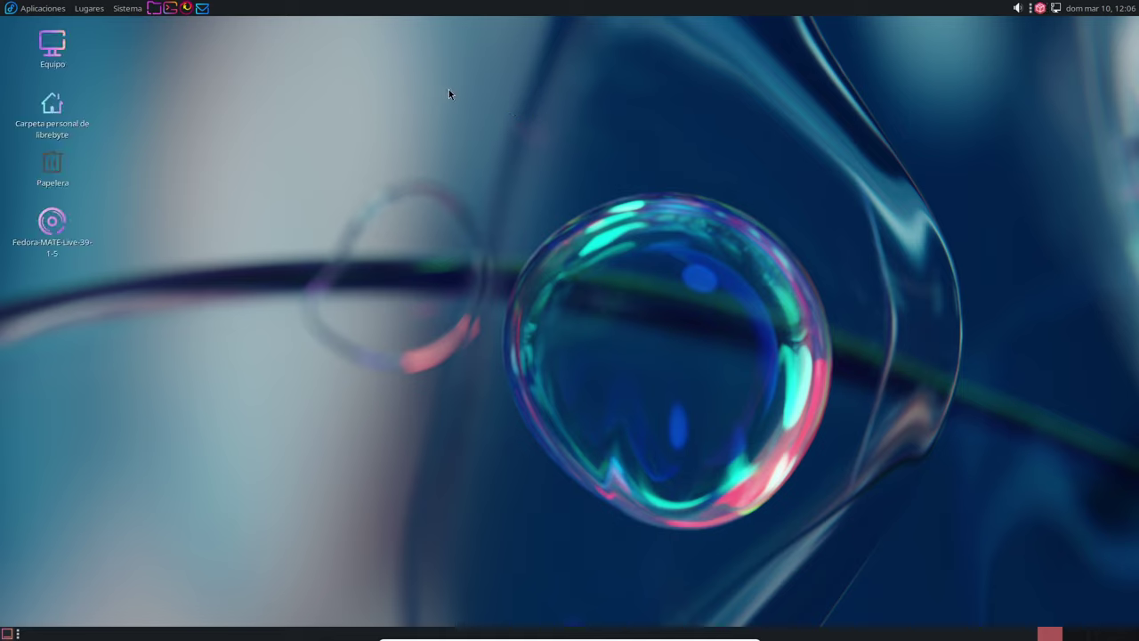
# - Restart the computer from the desktop session
pyautogui.click(127, 8)
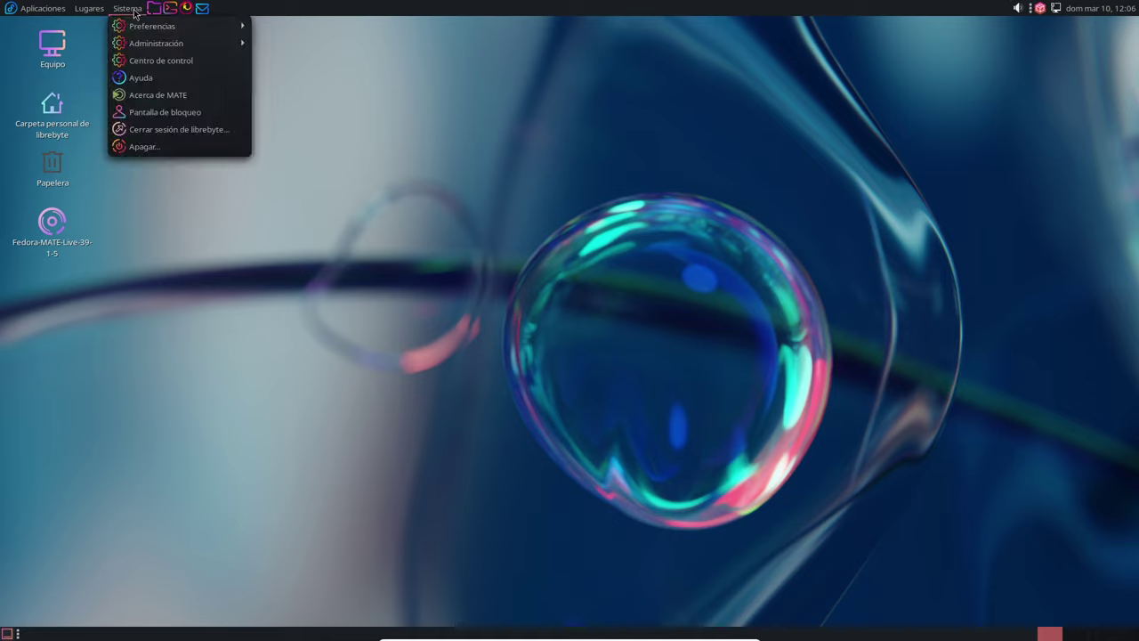
pyautogui.click(190, 147)
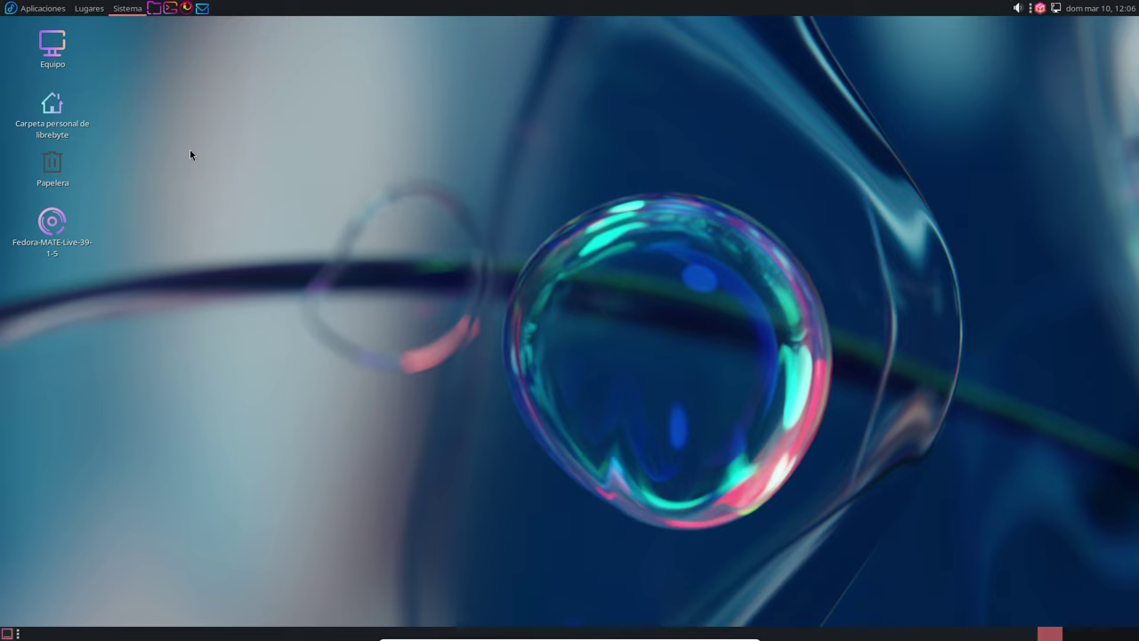
pyautogui.click(567, 376)
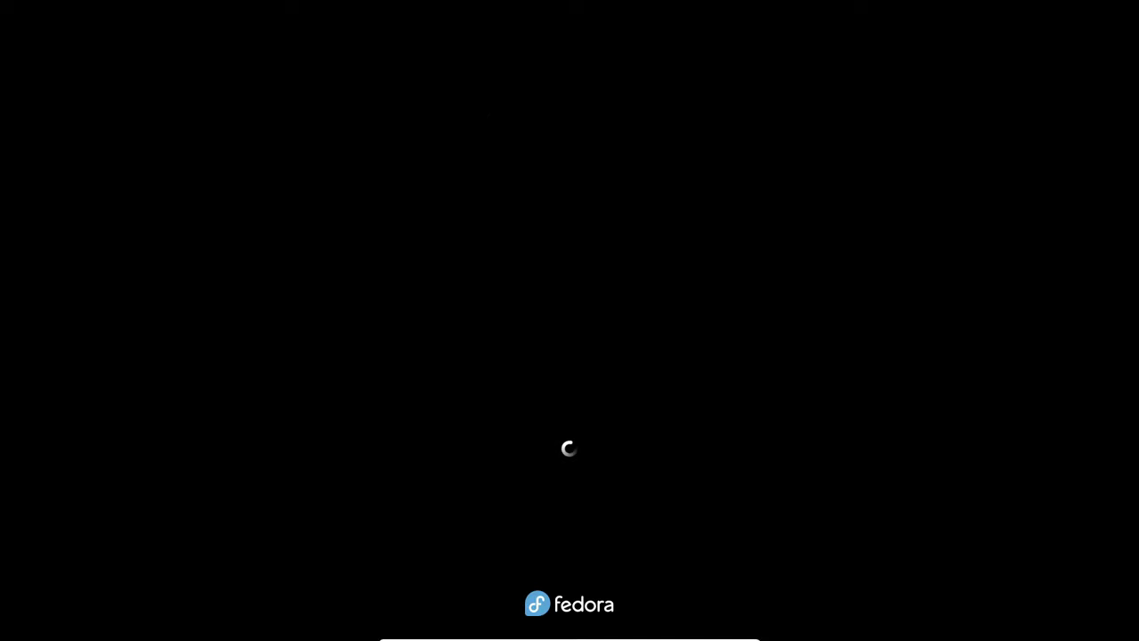